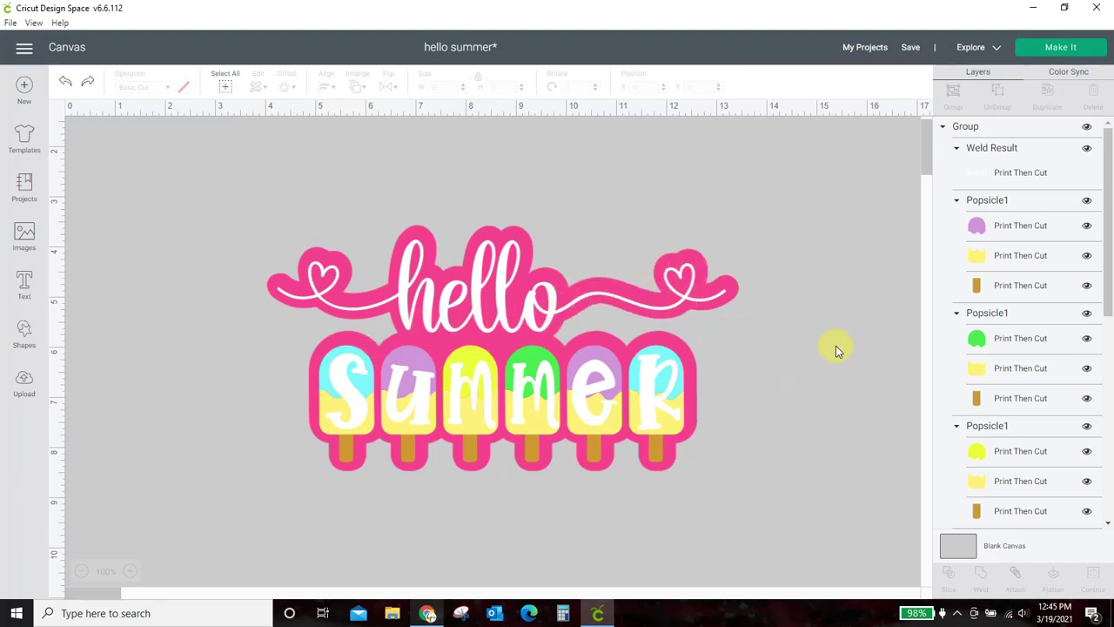
Move the hello summer group down off its pink offset, and delete the pink offset
{"action": "key", "text": "ctrl+y"}
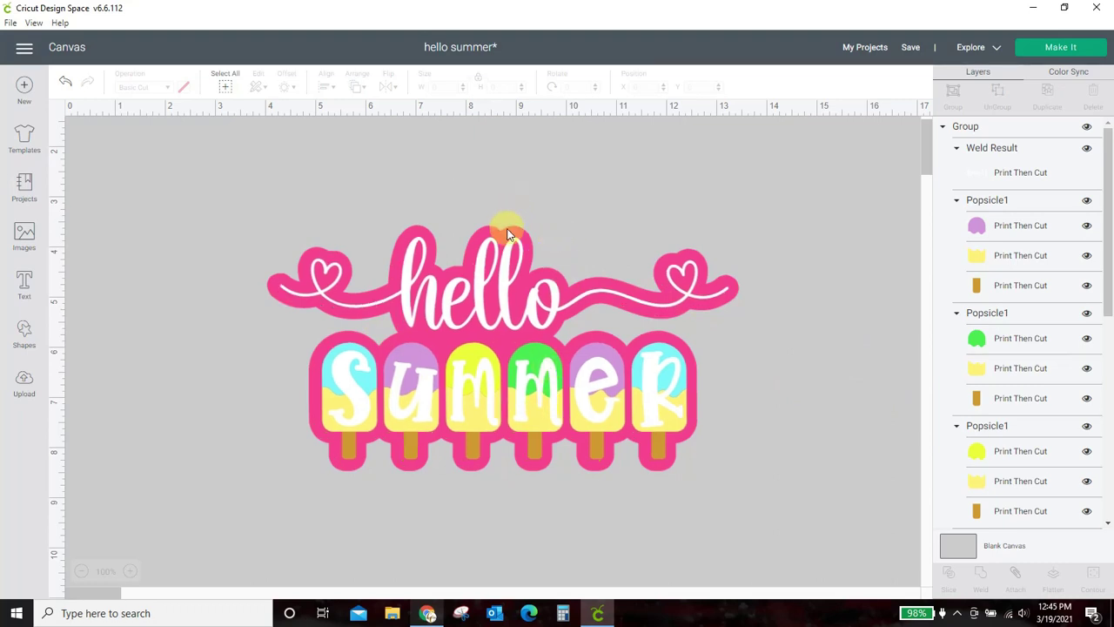
{"action": "left_click_drag", "start_coordinate": [526, 391], "coordinate": [501, 510]}
{"action": "left_click", "coordinate": [517, 296]}
{"action": "left_click", "coordinate": [256, 214]}
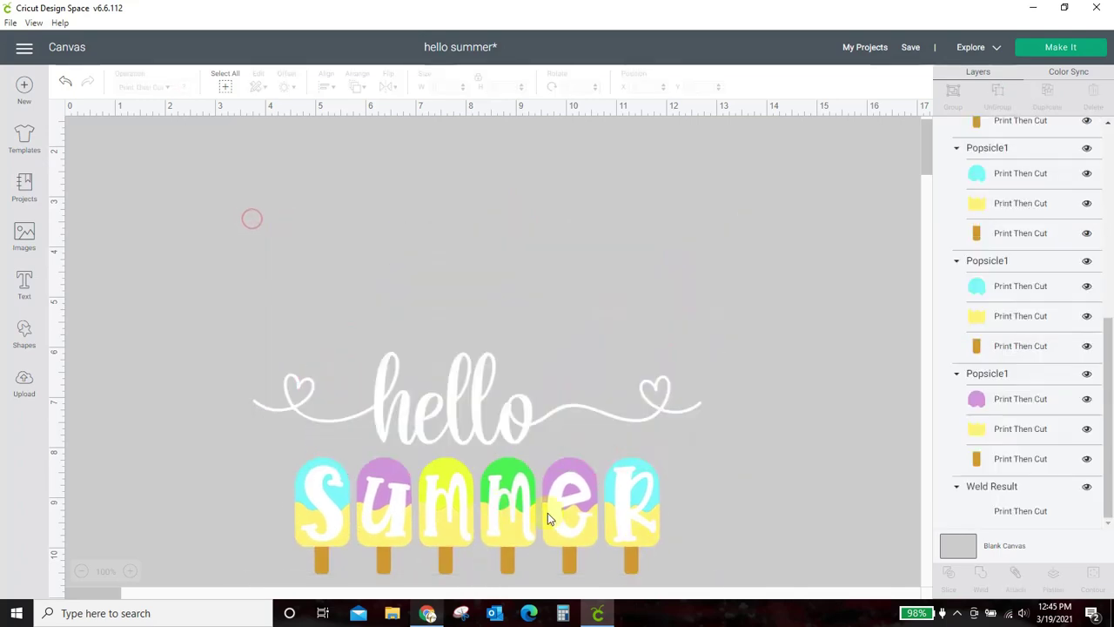
Move the hello summer group back up to the middle of the canvas, at about X 3.92, Y 3.57
{"action": "left_click", "coordinate": [557, 478]}
{"action": "left_click_drag", "start_coordinate": [557, 478], "coordinate": [525, 390]}
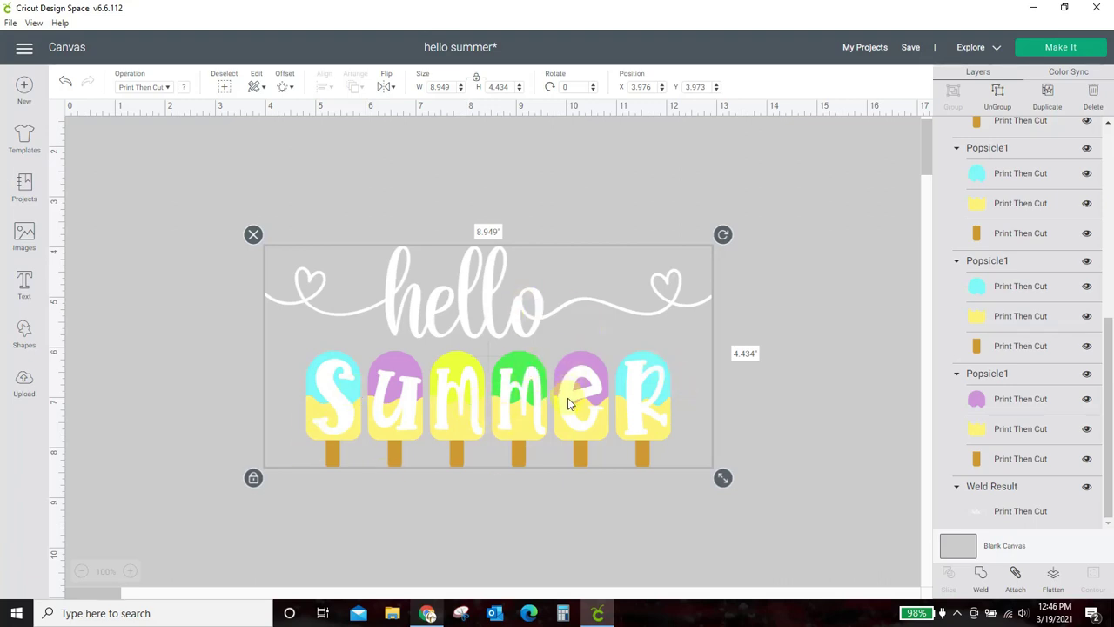
{"action": "mouse_move", "coordinate": [586, 400]}
{"action": "left_mouse_down"}
{"action": "mouse_move", "coordinate": [652, 397]}
{"action": "mouse_move", "coordinate": [564, 382]}
{"action": "mouse_move", "coordinate": [599, 377]}
{"action": "mouse_move", "coordinate": [582, 379]}
{"action": "left_mouse_up"}
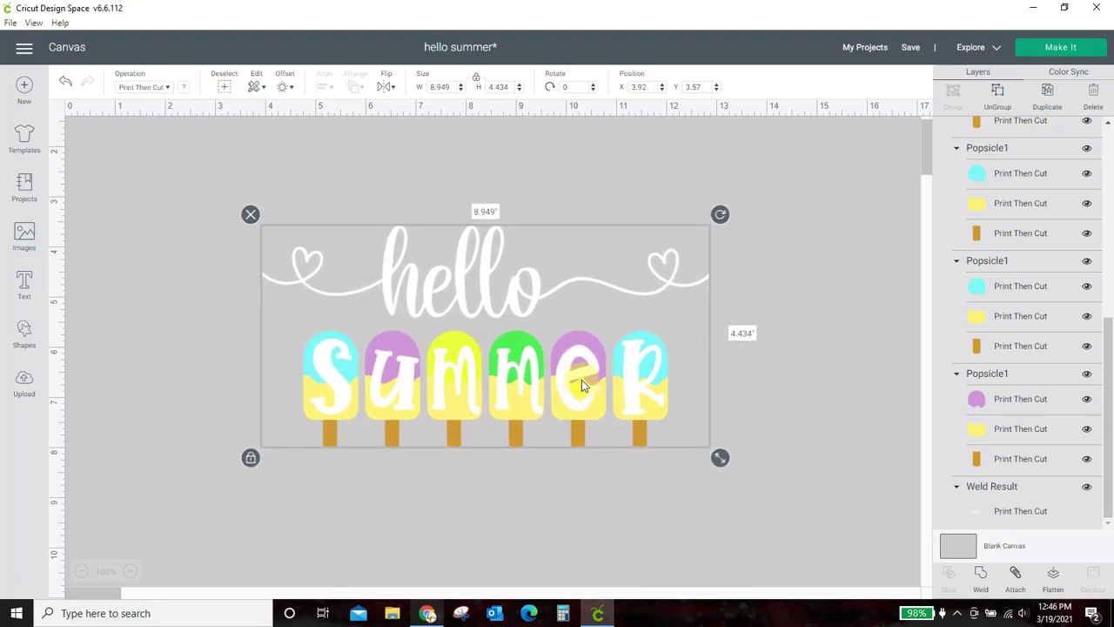
Duplicate the hello summer group and place the copy well below the original, at about X 4.14, Y 10.9
{"action": "left_click", "coordinate": [1049, 95]}
{"action": "left_click_drag", "start_coordinate": [586, 376], "coordinate": [581, 477]}
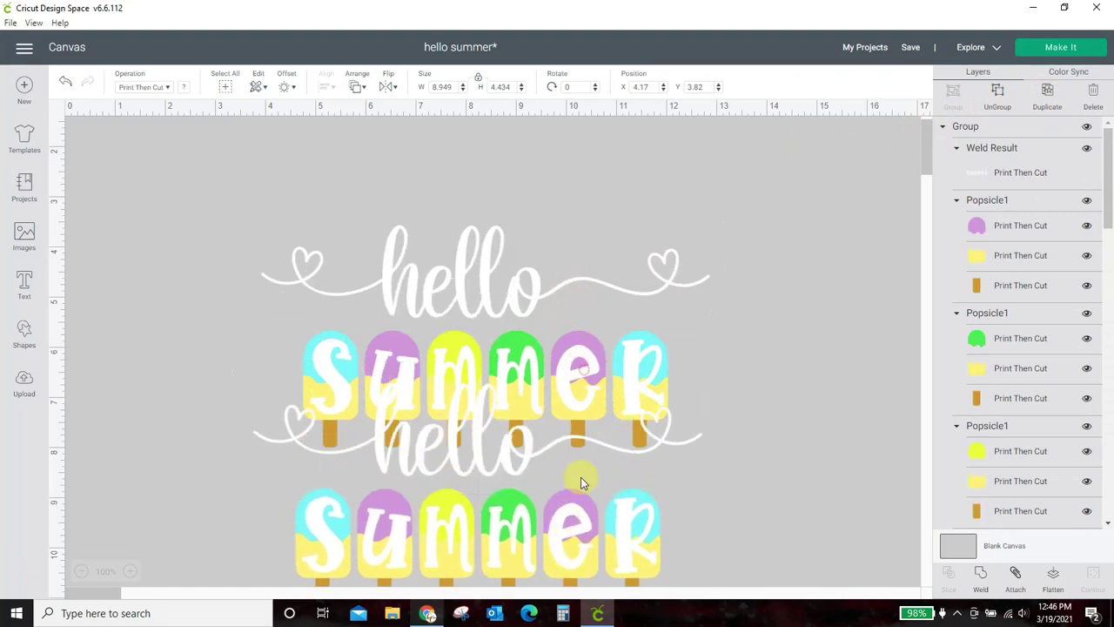
{"action": "scroll", "coordinate": [581, 477], "scroll_direction": "down", "scroll_amount": 5}
{"action": "left_click_drag", "start_coordinate": [679, 345], "coordinate": [587, 473]}
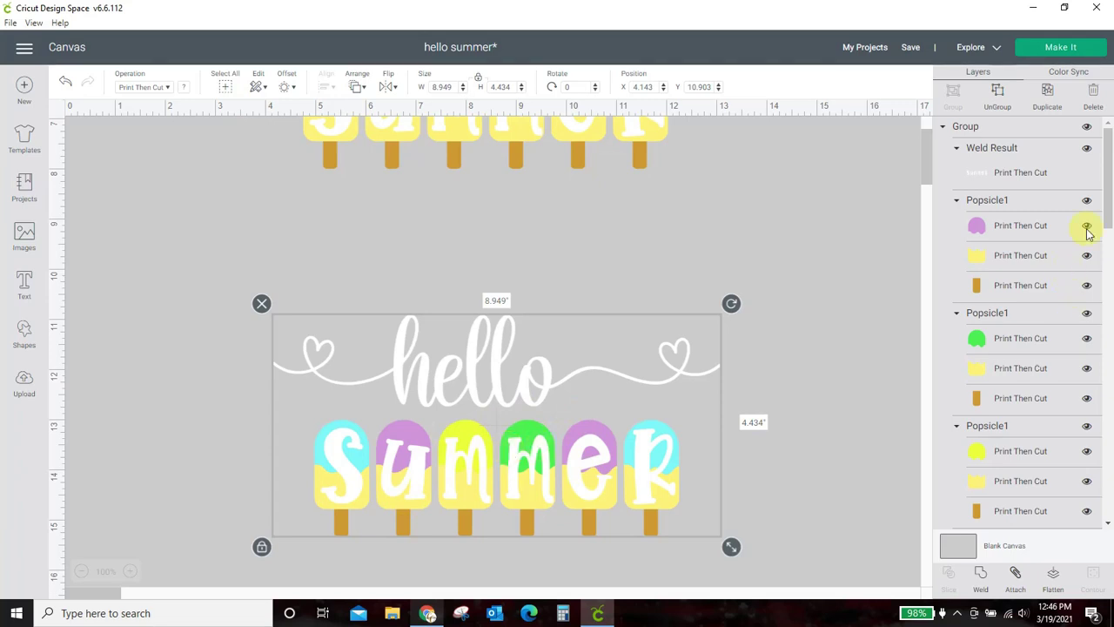
Hide the whole duplicated group on the canvas to keep it as a spare copy
{"action": "left_click", "coordinate": [1049, 131]}
{"action": "left_click", "coordinate": [1006, 131]}
{"action": "left_click", "coordinate": [1088, 128]}
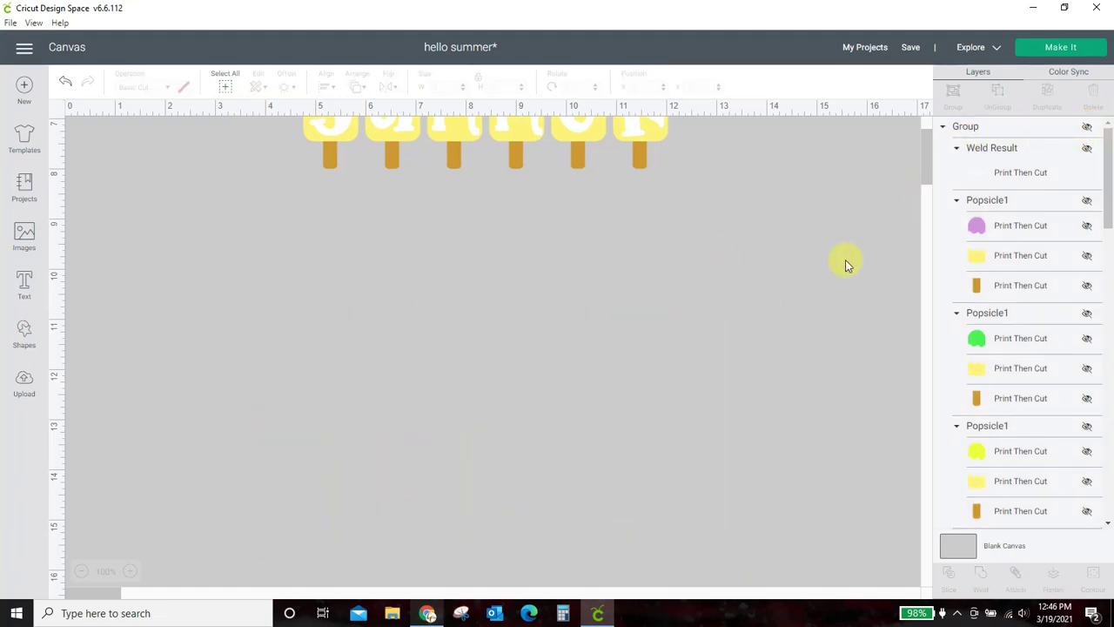
Move the remaining visible group lower on the canvas, to about X 4.18, Y 6.01
{"action": "scroll", "coordinate": [628, 419], "scroll_direction": "up", "scroll_amount": 3}
{"action": "scroll", "coordinate": [628, 413], "scroll_direction": "up", "scroll_amount": 2}
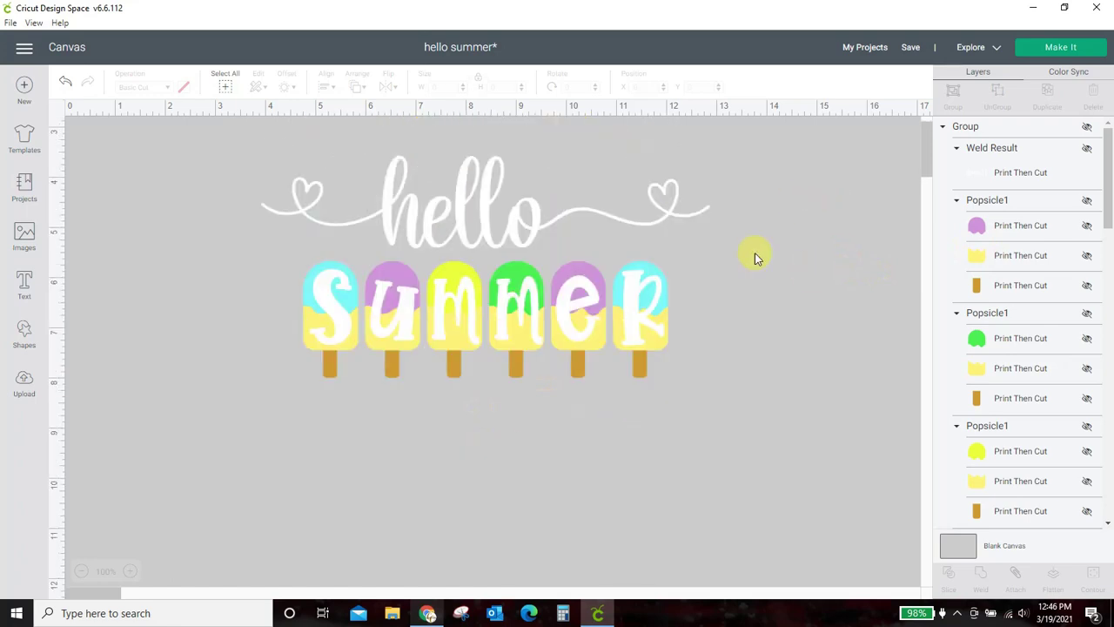
{"action": "key", "text": "ctrl+z"}
{"action": "left_click_drag", "start_coordinate": [723, 322], "coordinate": [647, 440]}
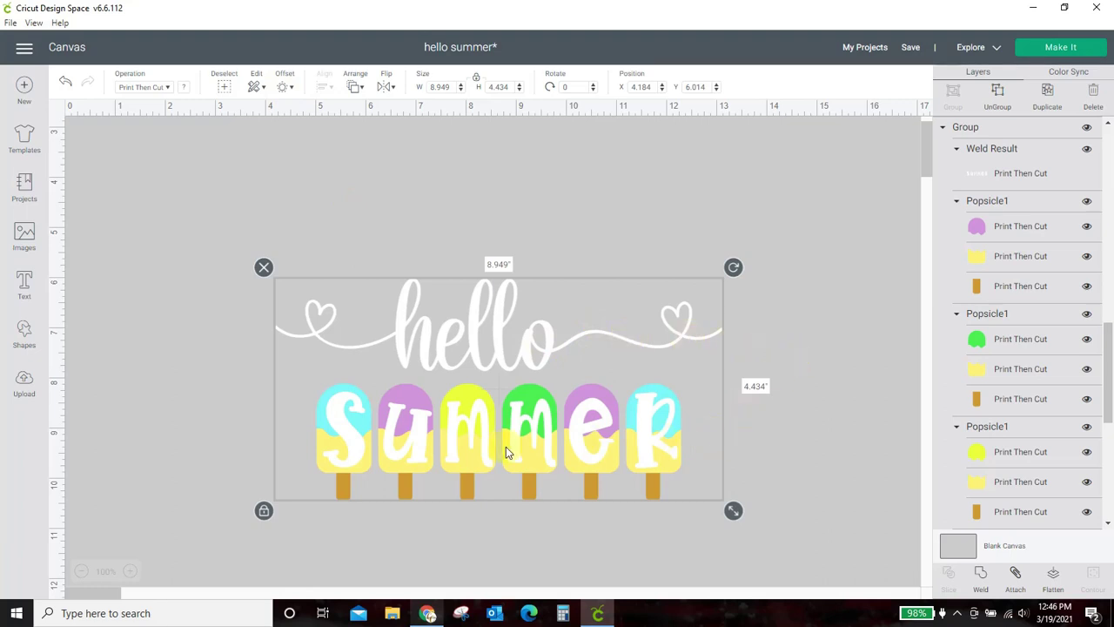
{"action": "left_click", "coordinate": [812, 427]}
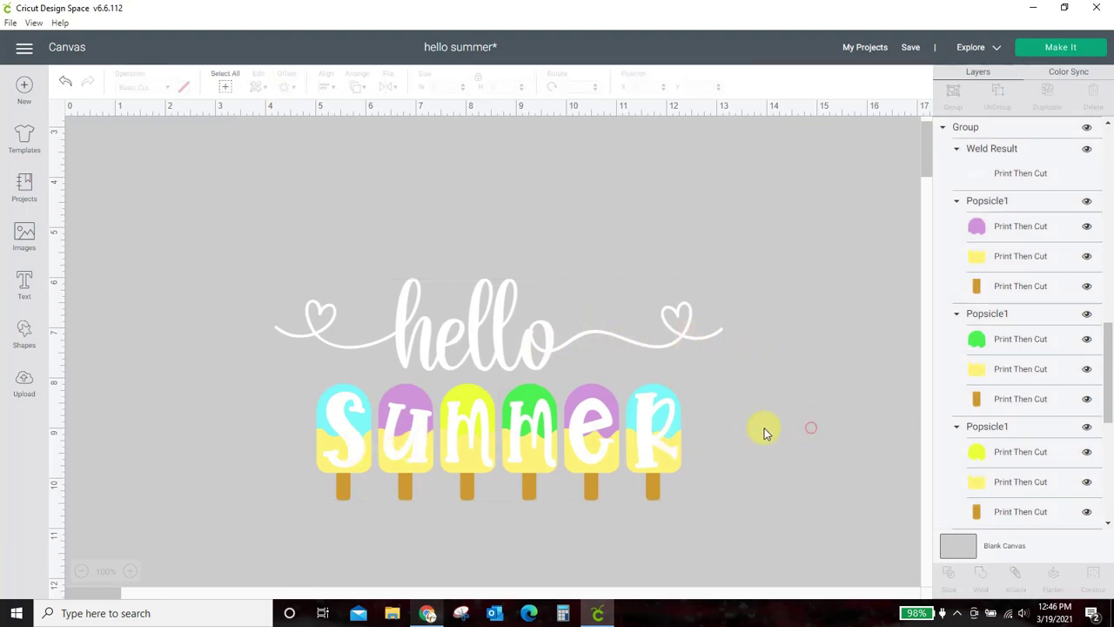
Ungroup the visible hello summer design and delete the white Summer lettering from the popsicles
{"action": "left_click", "coordinate": [647, 440]}
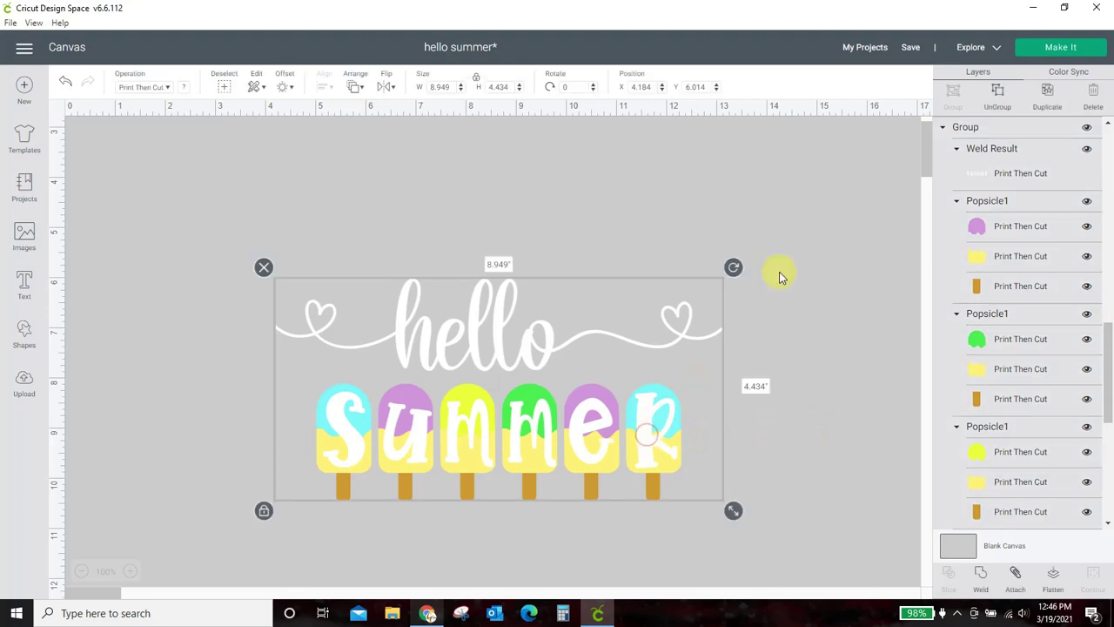
{"action": "left_click", "coordinate": [999, 94]}
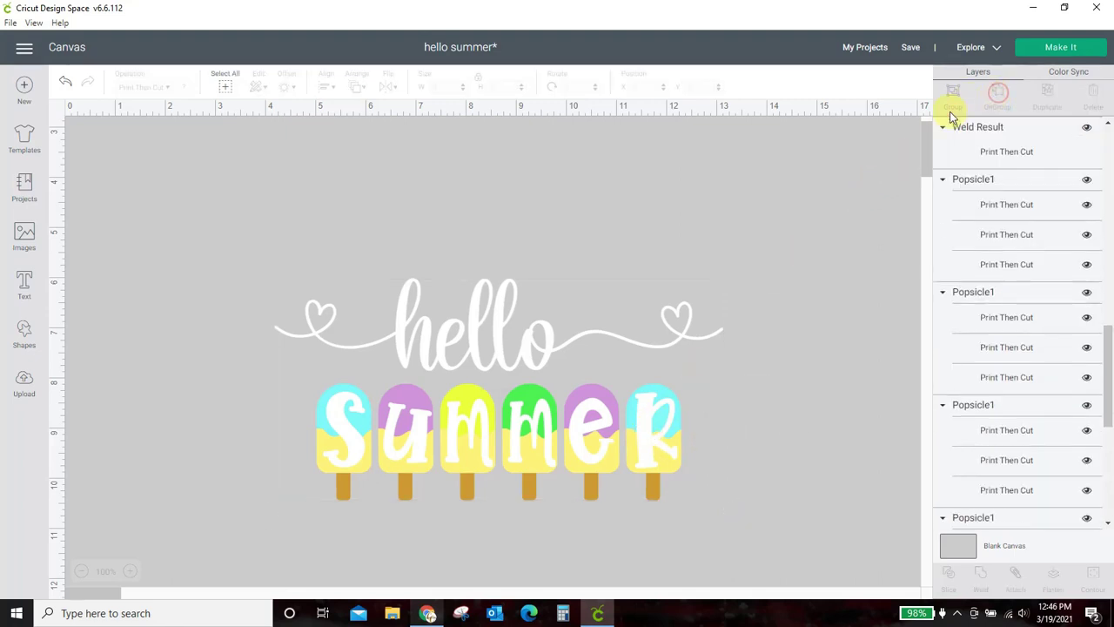
{"action": "left_click", "coordinate": [640, 444]}
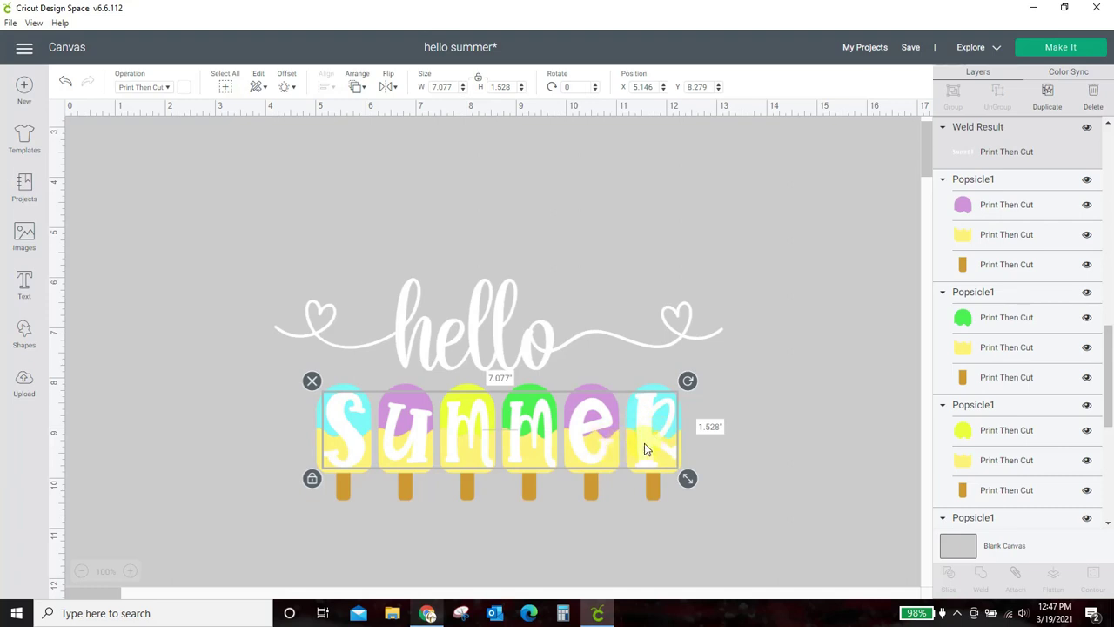
{"action": "key", "text": "Delete"}
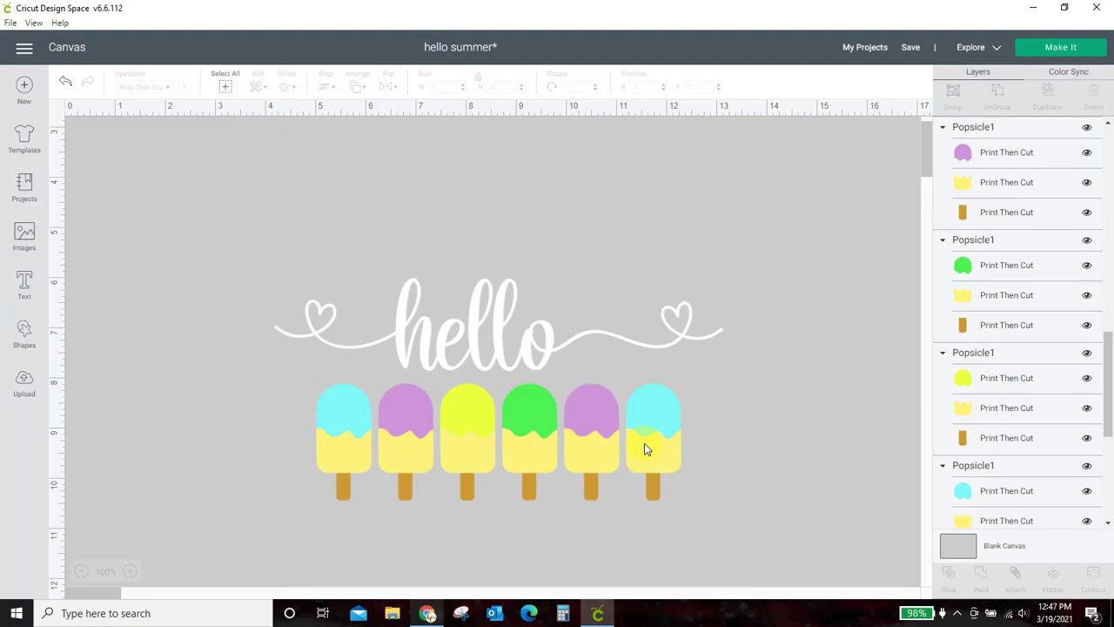
{"action": "left_click", "coordinate": [793, 450]}
Weld each of the six popsicles separately so that every popsicle is a single solid shape
{"action": "left_click", "coordinate": [649, 450]}
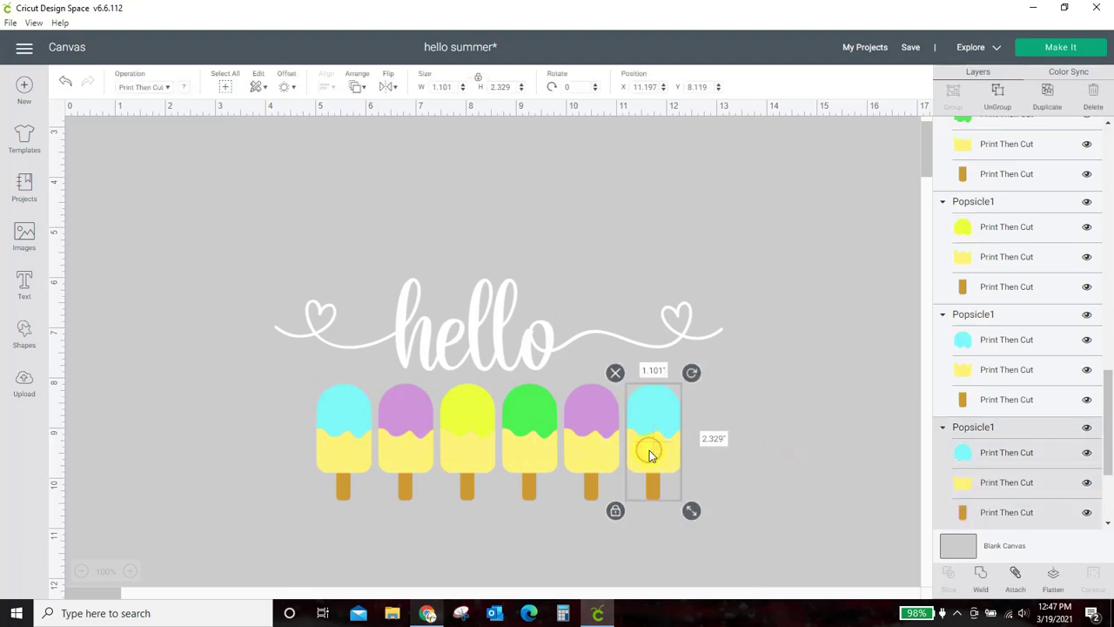
{"action": "left_click", "coordinate": [981, 573]}
{"action": "left_click", "coordinate": [608, 436]}
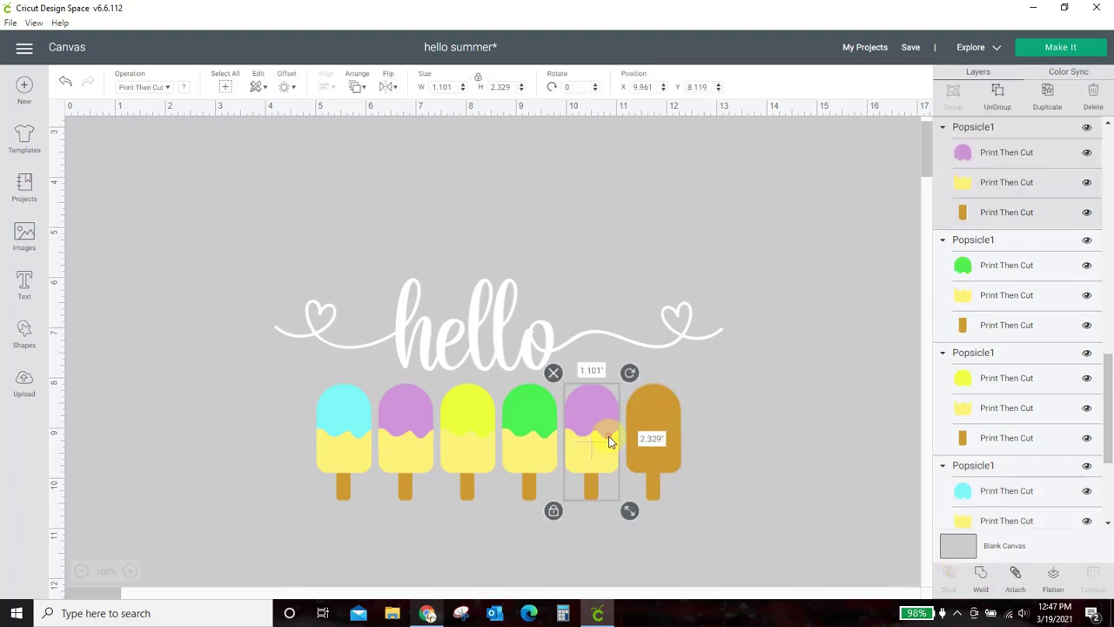
{"action": "left_click", "coordinate": [980, 575]}
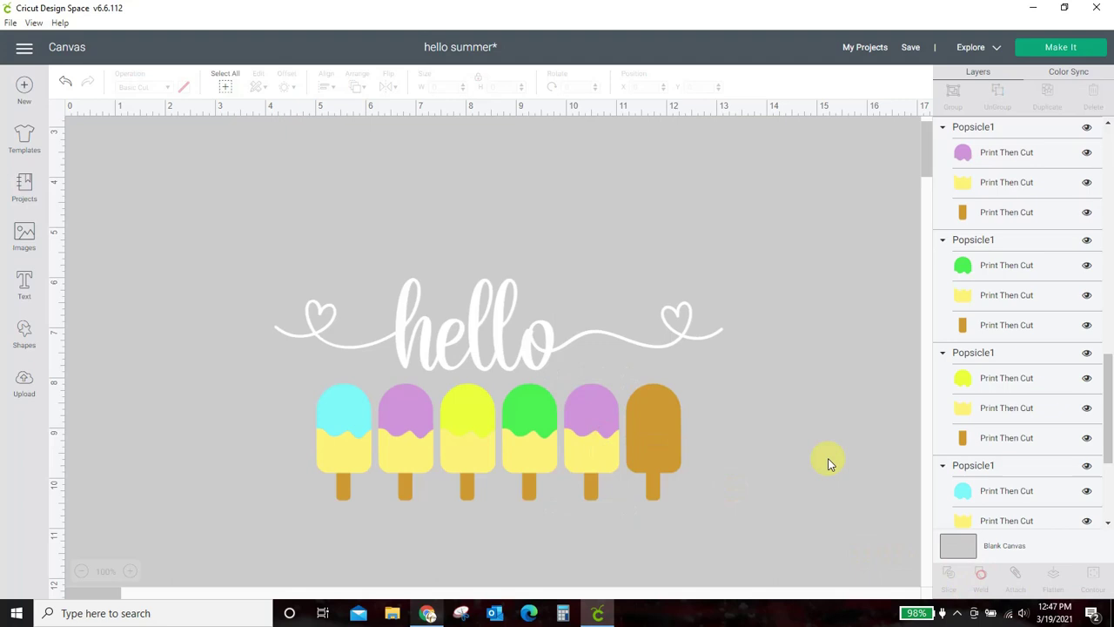
{"action": "left_click", "coordinate": [538, 425]}
{"action": "left_click", "coordinate": [982, 578]}
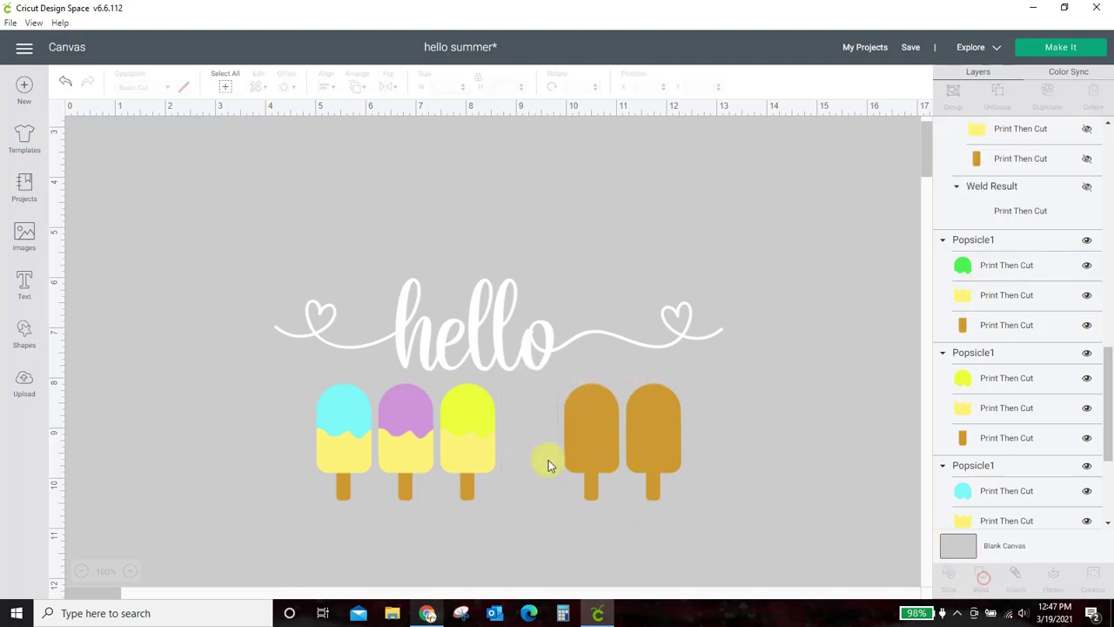
{"action": "left_click", "coordinate": [481, 440]}
{"action": "left_click", "coordinate": [980, 574]}
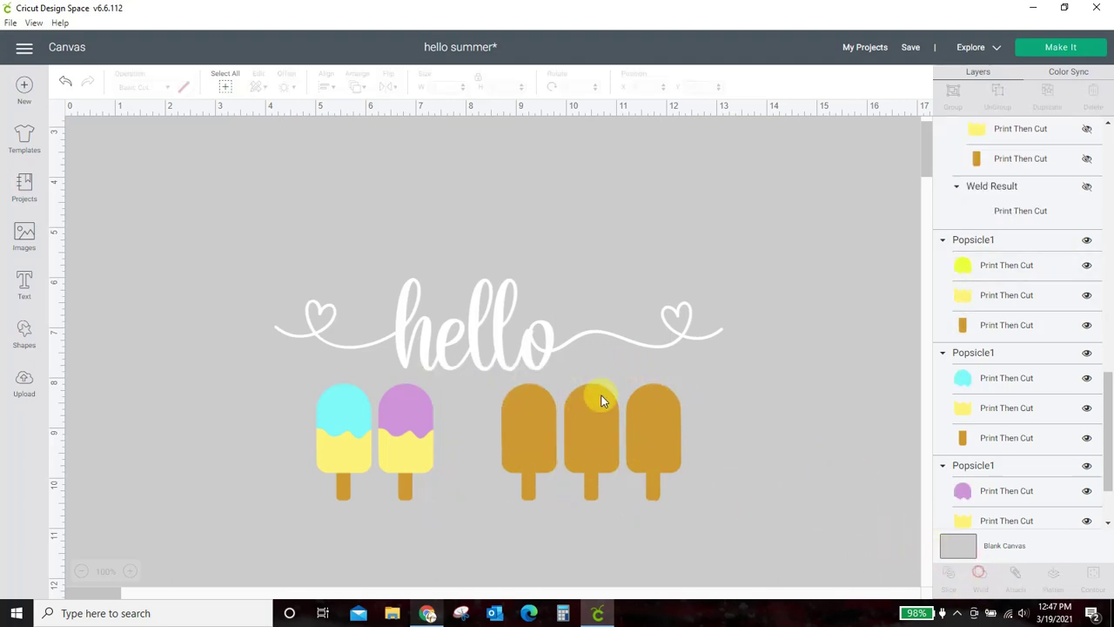
{"action": "left_click", "coordinate": [404, 436]}
{"action": "left_click", "coordinate": [976, 573]}
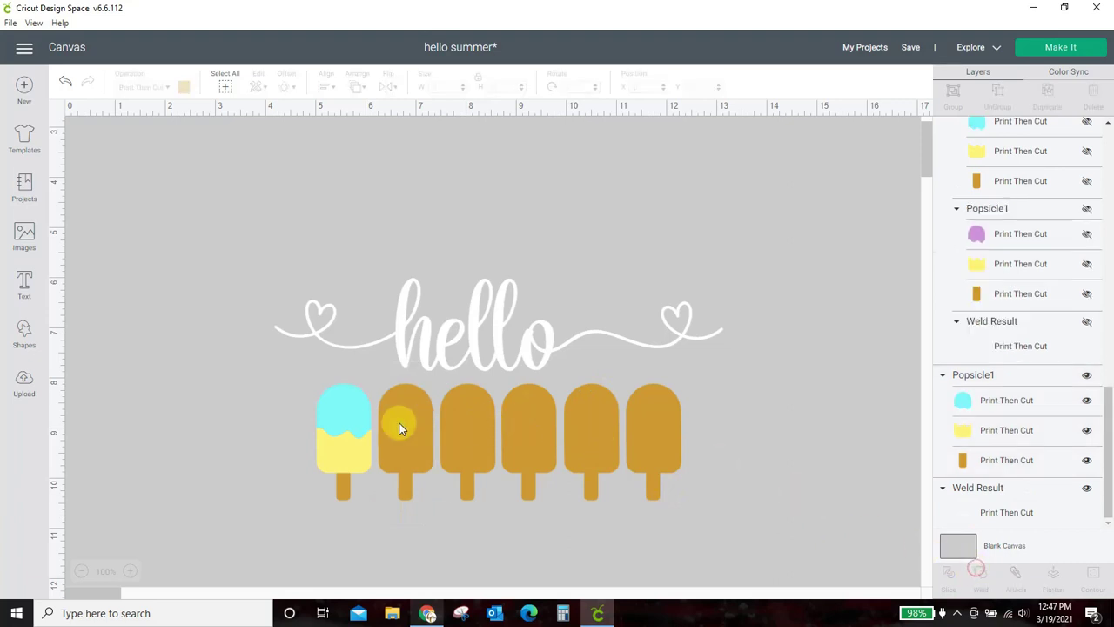
{"action": "left_click", "coordinate": [367, 433]}
{"action": "left_click", "coordinate": [982, 578]}
Select all six solid popsicles without the hello lettering and weld them into one shape
{"action": "left_click", "coordinate": [547, 352]}
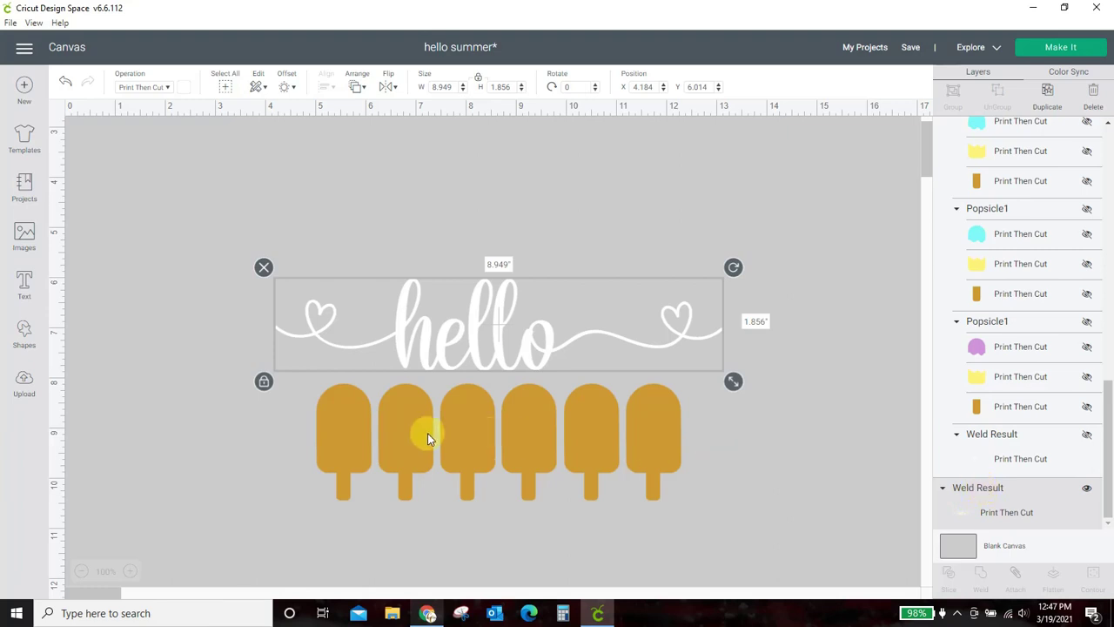
{"action": "left_click", "coordinate": [417, 539]}
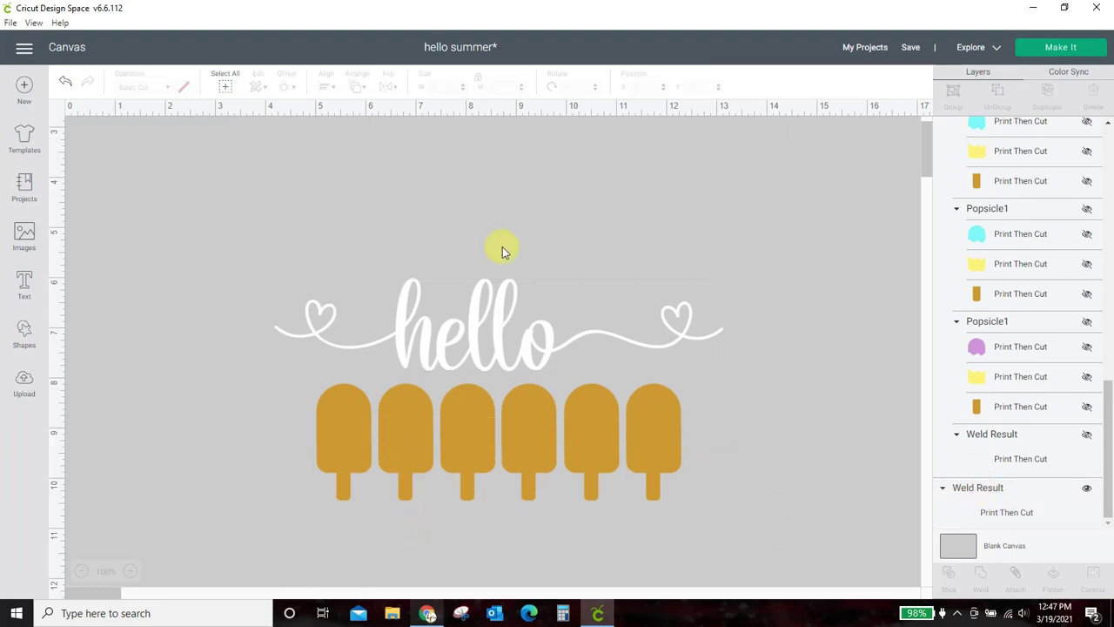
{"action": "left_click_drag", "start_coordinate": [289, 526], "coordinate": [737, 372]}
{"action": "left_click", "coordinate": [981, 574]}
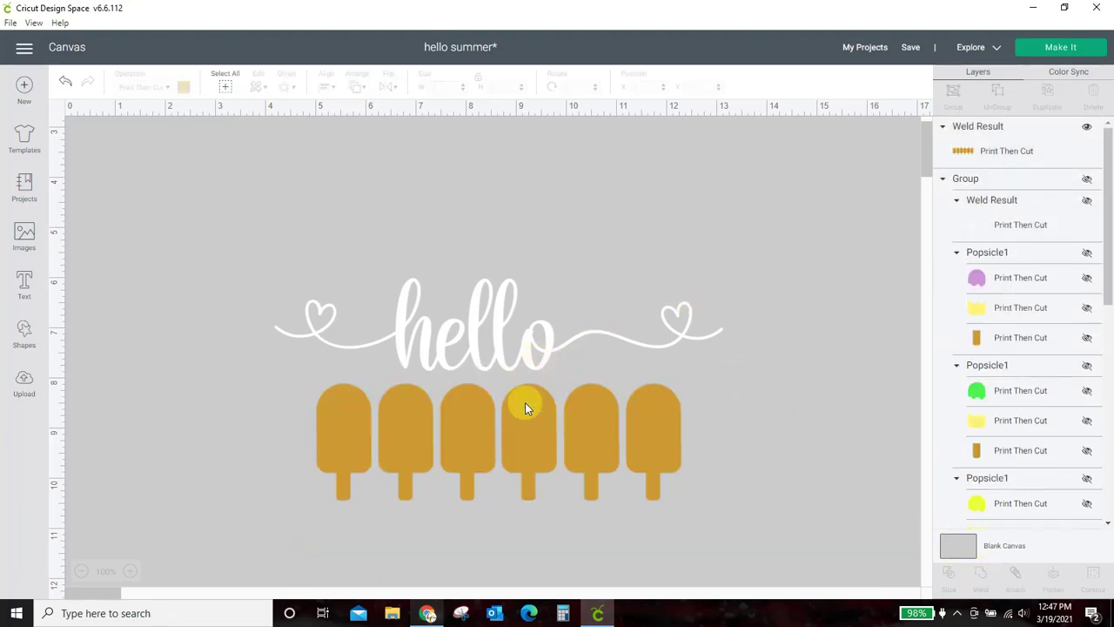
Weld the row of popsicles together with the hello lettering into one shape
{"action": "left_click", "coordinate": [526, 417]}
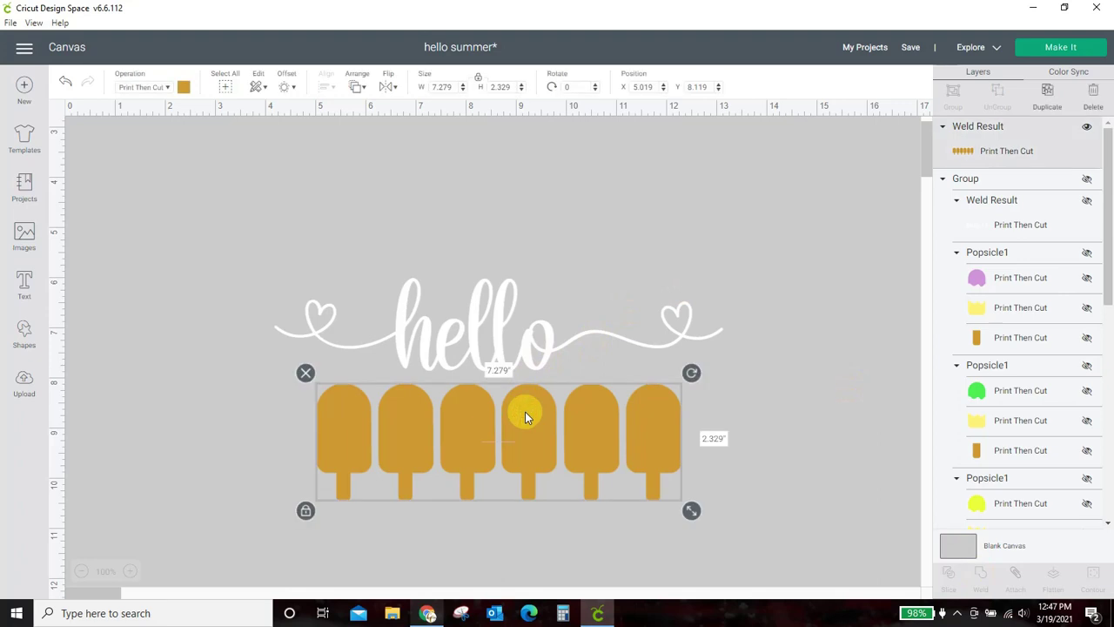
{"action": "left_click", "coordinate": [549, 351], "text": "shift"}
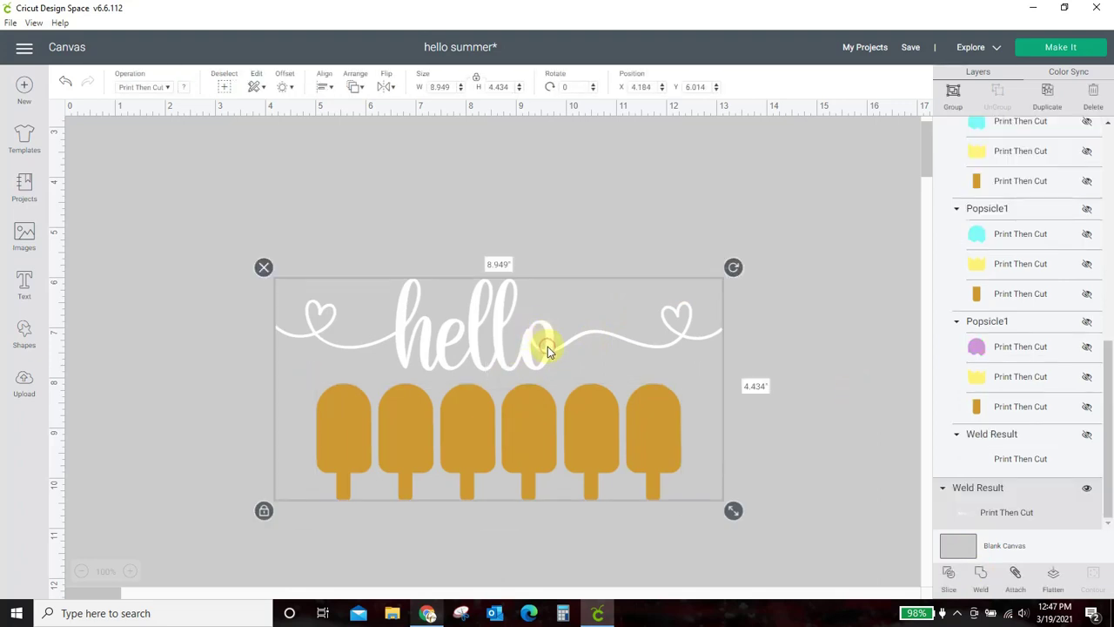
{"action": "left_click", "coordinate": [981, 572]}
Reposition the welded hello and popsicles shape near the canvas centre, at about X 4.34, Y 5.17
{"action": "left_click_drag", "start_coordinate": [676, 410], "coordinate": [635, 392]}
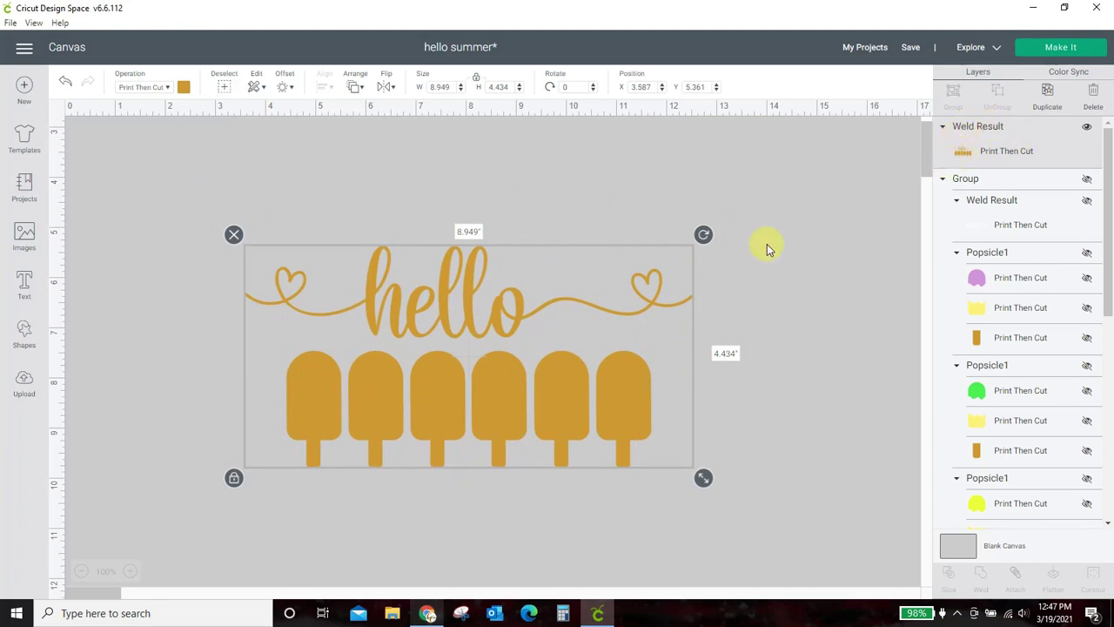
{"action": "left_click_drag", "start_coordinate": [641, 396], "coordinate": [652, 357]}
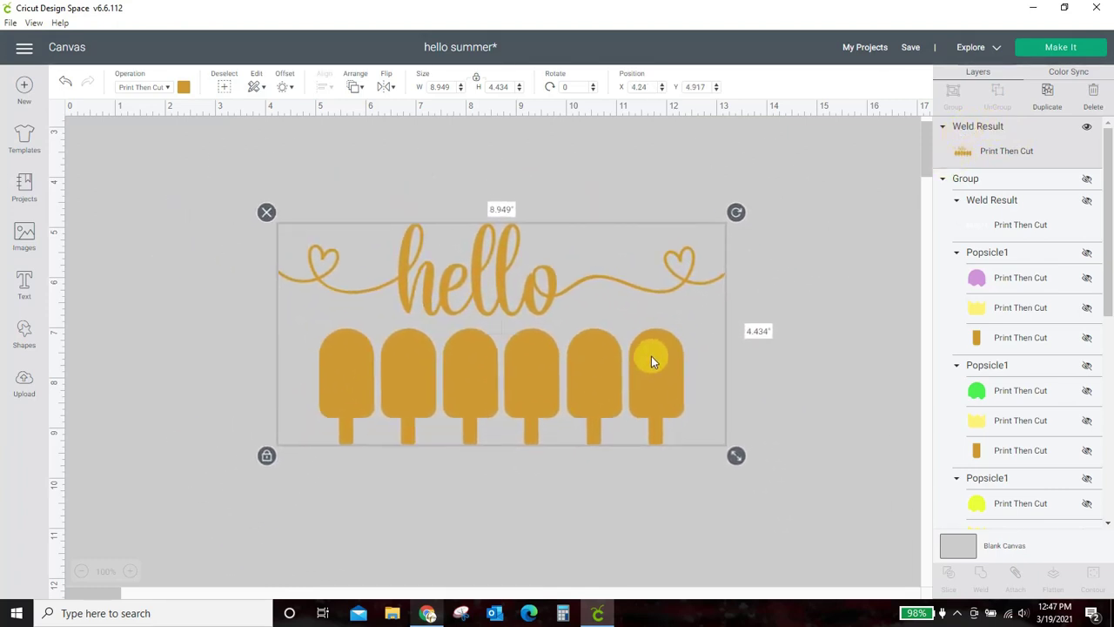
{"action": "left_click_drag", "start_coordinate": [654, 368], "coordinate": [658, 364]}
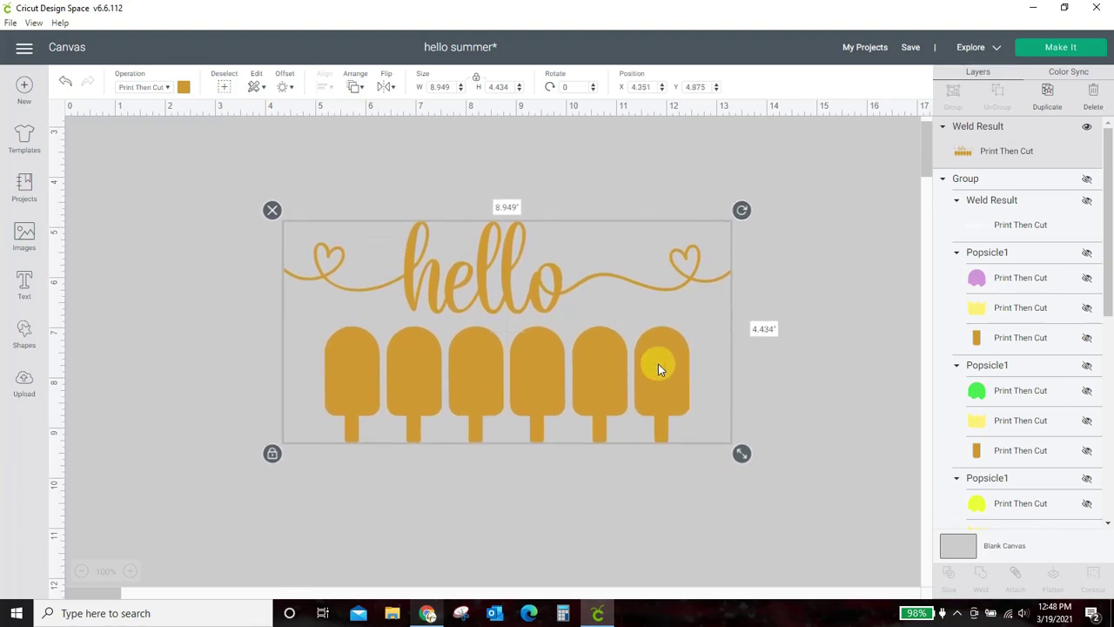
{"action": "left_click_drag", "start_coordinate": [656, 366], "coordinate": [648, 389]}
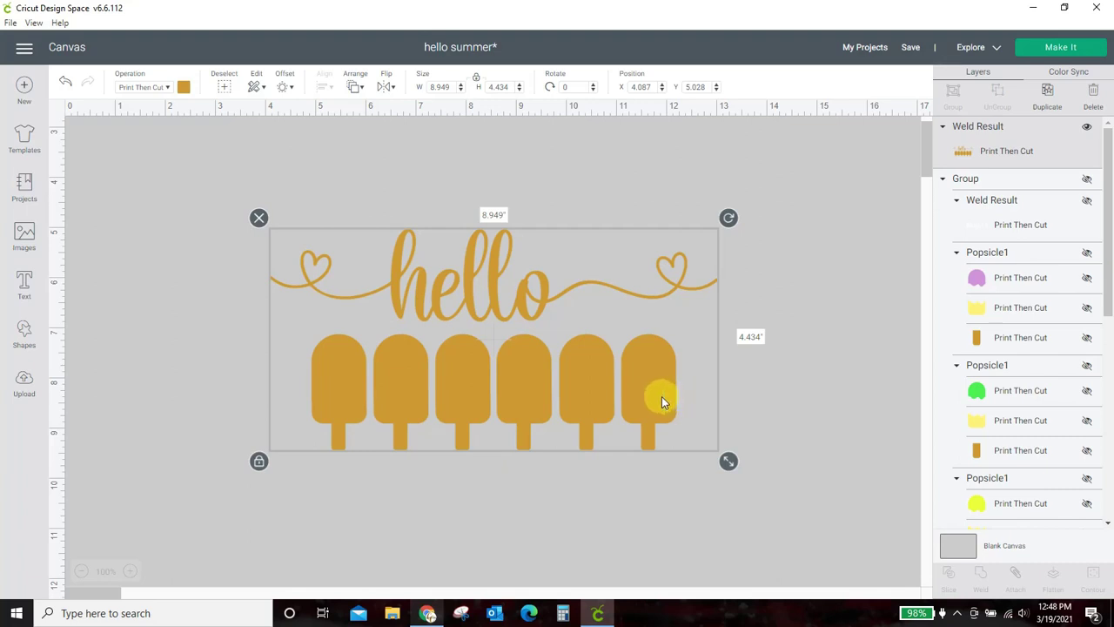
{"action": "mouse_move", "coordinate": [660, 393]}
{"action": "left_mouse_down"}
{"action": "mouse_move", "coordinate": [671, 369]}
{"action": "mouse_move", "coordinate": [674, 402]}
{"action": "left_mouse_up"}
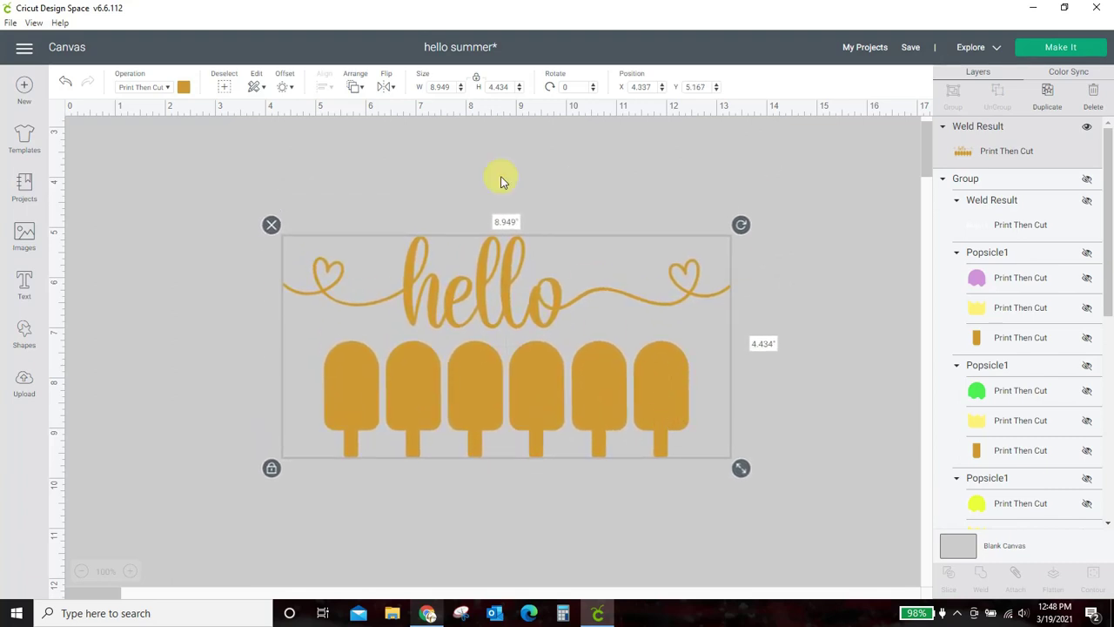
Apply an offset with a distance of 0.25 in and rounded corners around the welded shape
{"action": "left_click", "coordinate": [283, 89]}
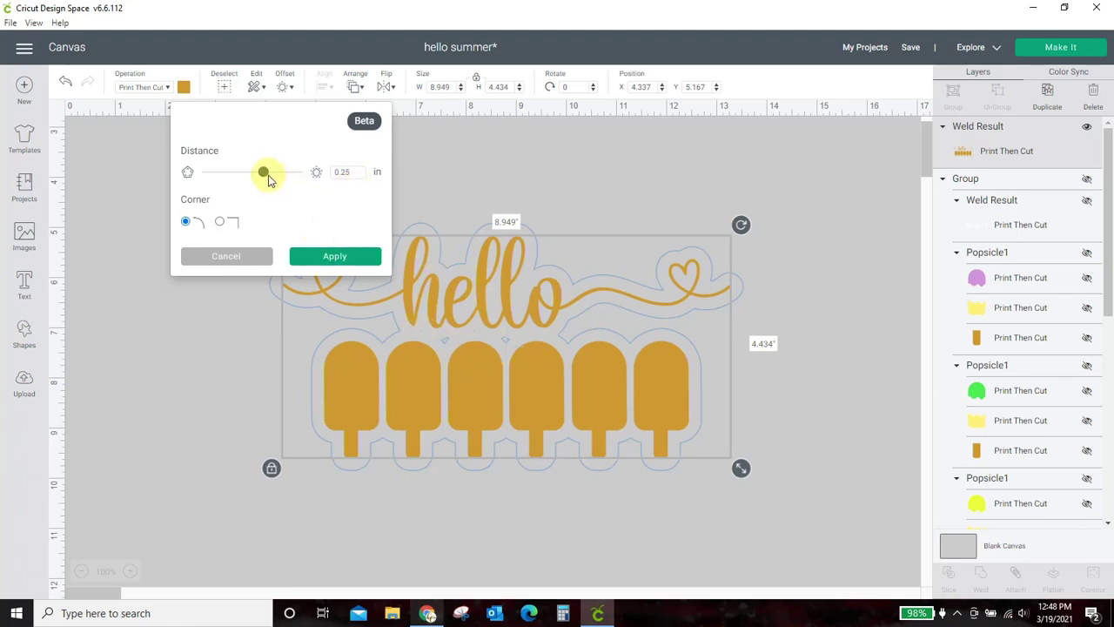
{"action": "left_click_drag", "start_coordinate": [267, 179], "coordinate": [275, 180]}
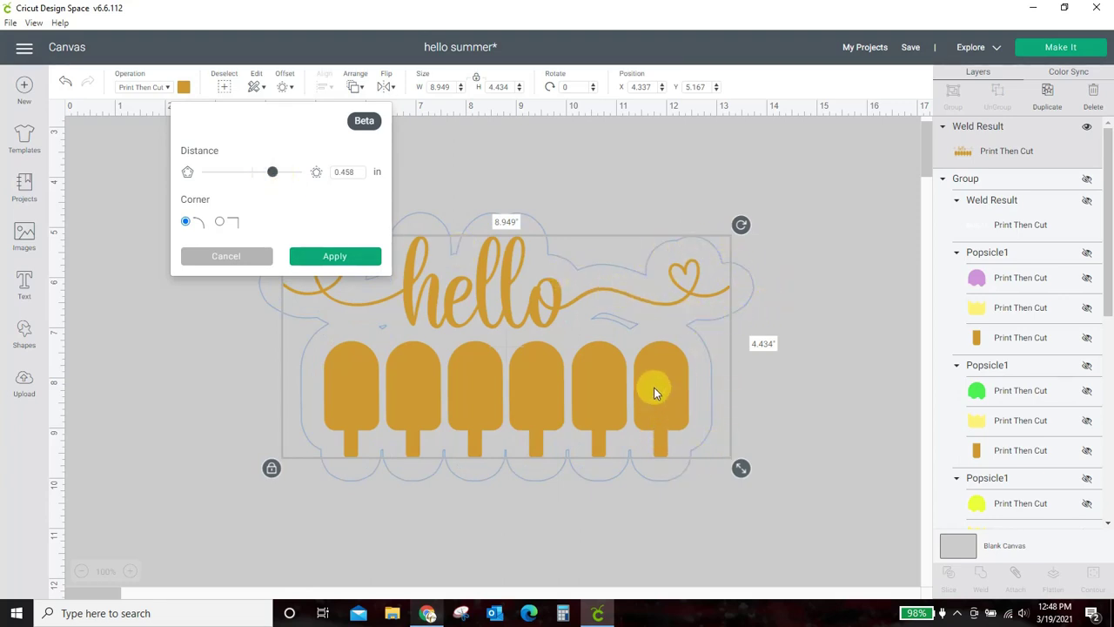
{"action": "left_click", "coordinate": [361, 171]}
{"action": "key", "text": "BackSpace"}
{"action": "key", "text": "BackSpace"}
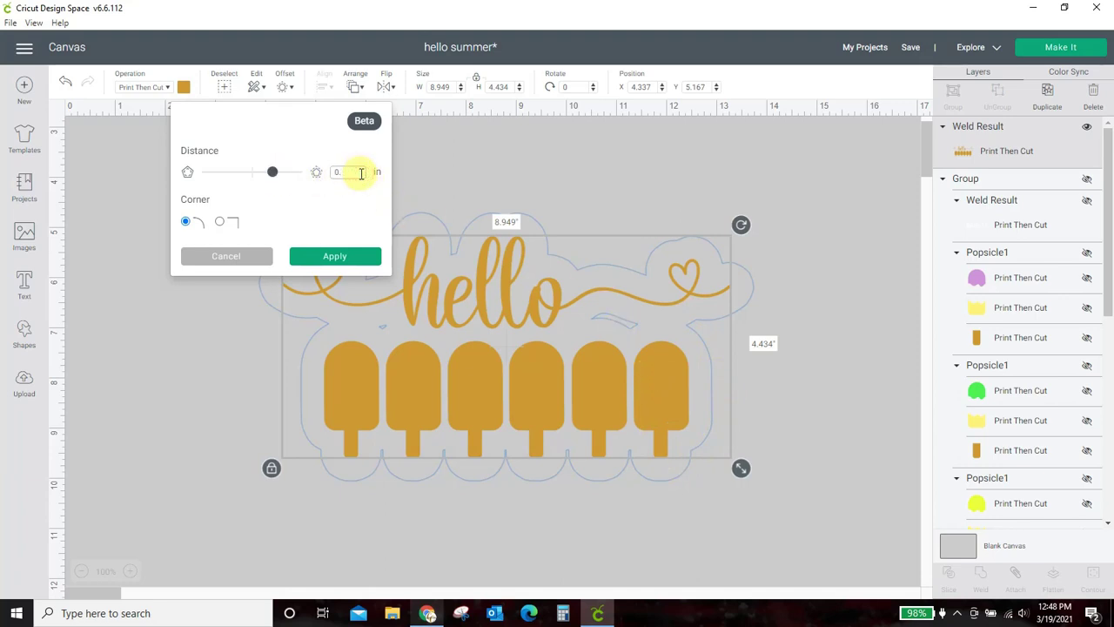
{"action": "left_click", "coordinate": [319, 127]}
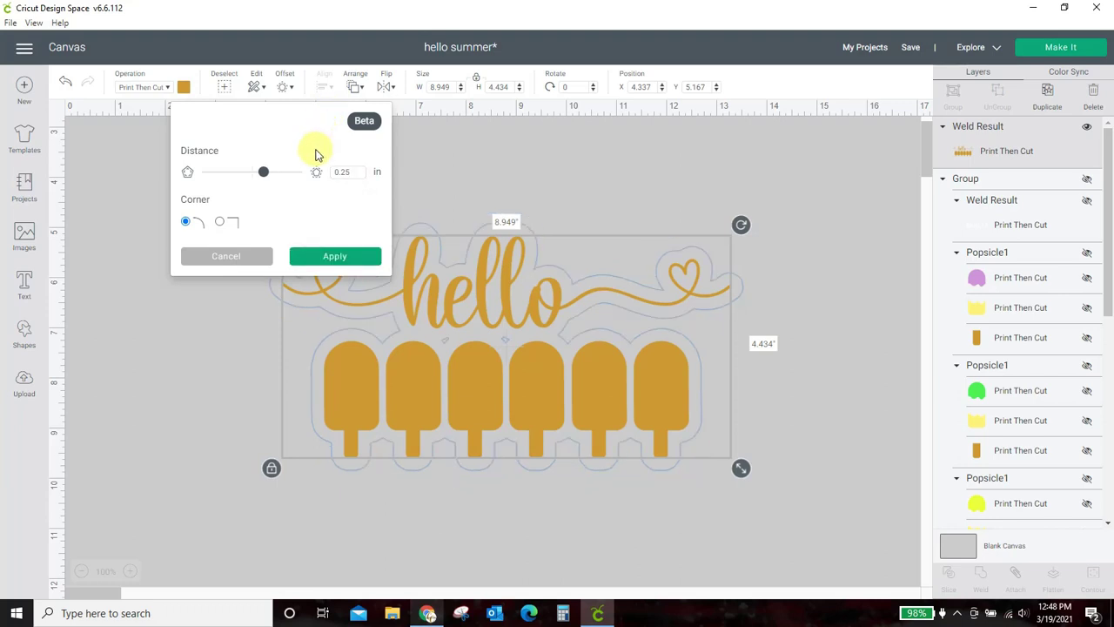
{"action": "left_click", "coordinate": [335, 256]}
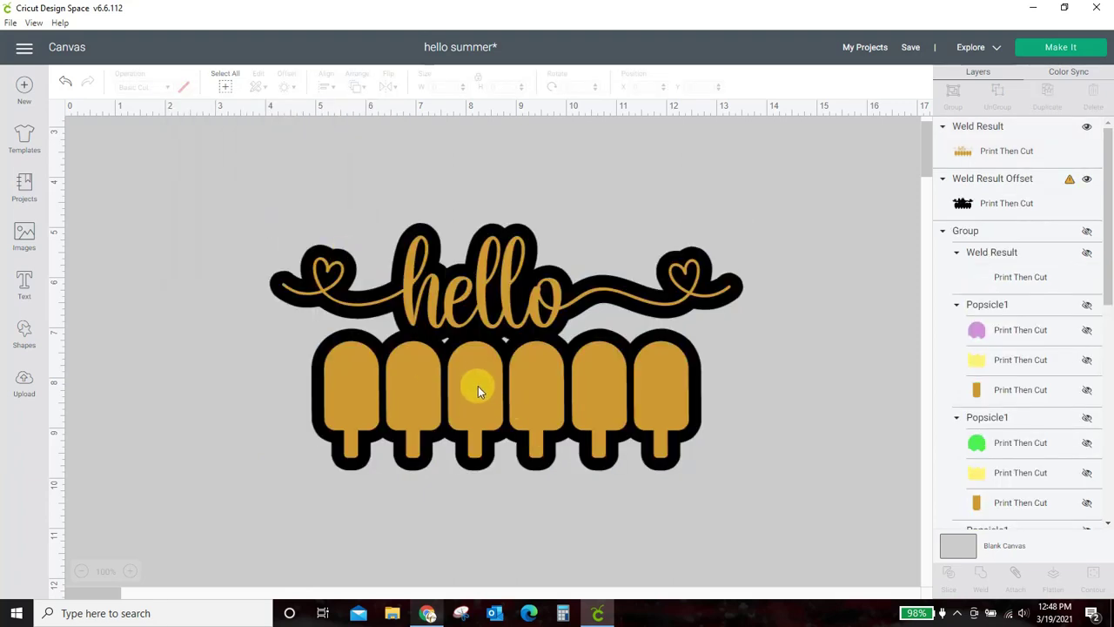
Pull the black offset and the orange welded shape apart, then delete the welded shape, leaving the offset at about X 3.71, Y 4.54
{"action": "left_click_drag", "start_coordinate": [472, 385], "coordinate": [442, 590]}
{"action": "left_click_drag", "start_coordinate": [539, 377], "coordinate": [530, 308]}
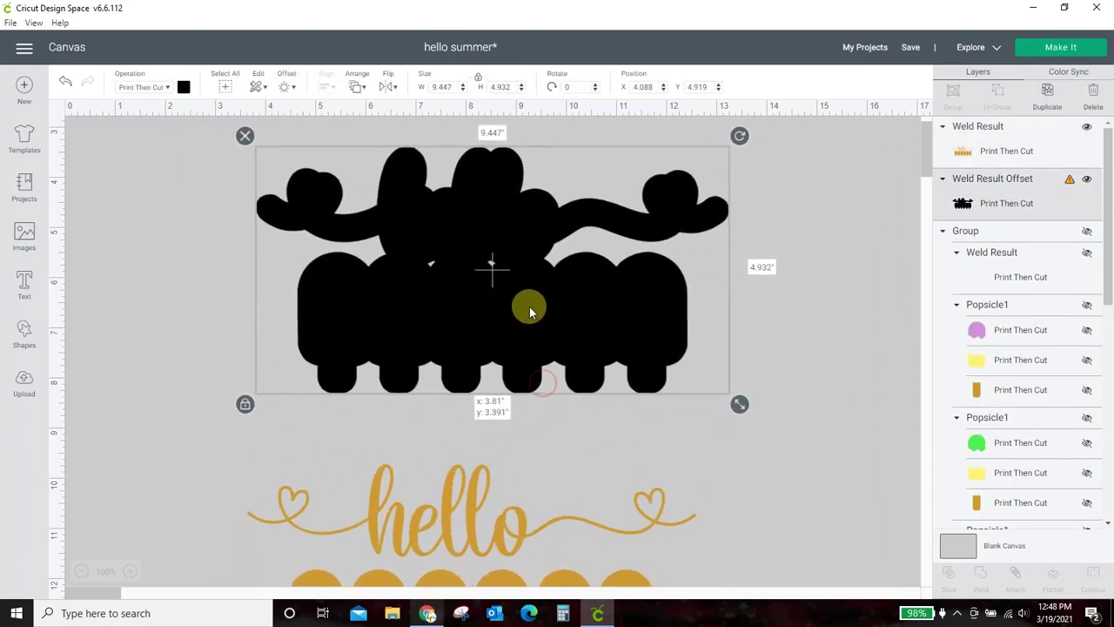
{"action": "left_click", "coordinate": [473, 522]}
{"action": "left_click_drag", "start_coordinate": [484, 530], "coordinate": [515, 411]}
{"action": "left_click", "coordinate": [269, 336]}
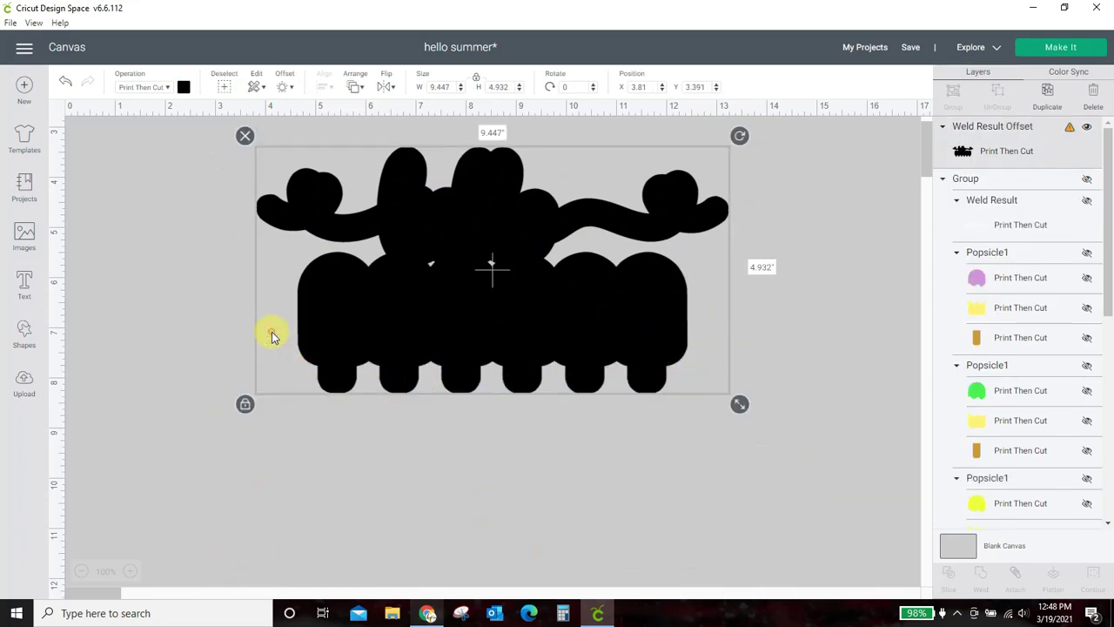
{"action": "left_click_drag", "start_coordinate": [418, 331], "coordinate": [497, 386]}
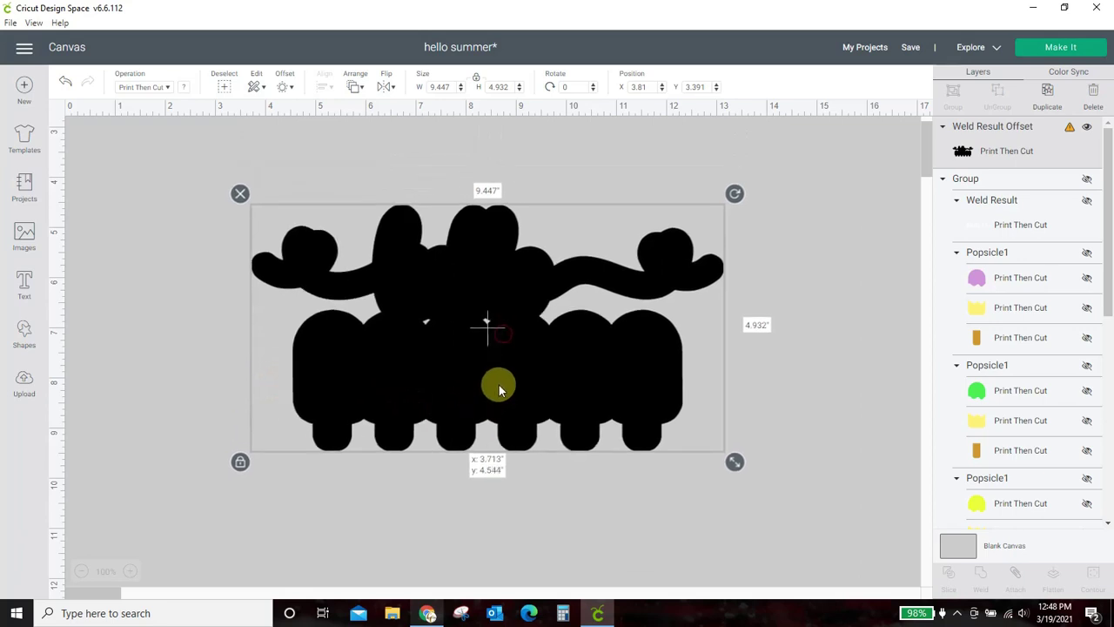
{"action": "left_click", "coordinate": [861, 392]}
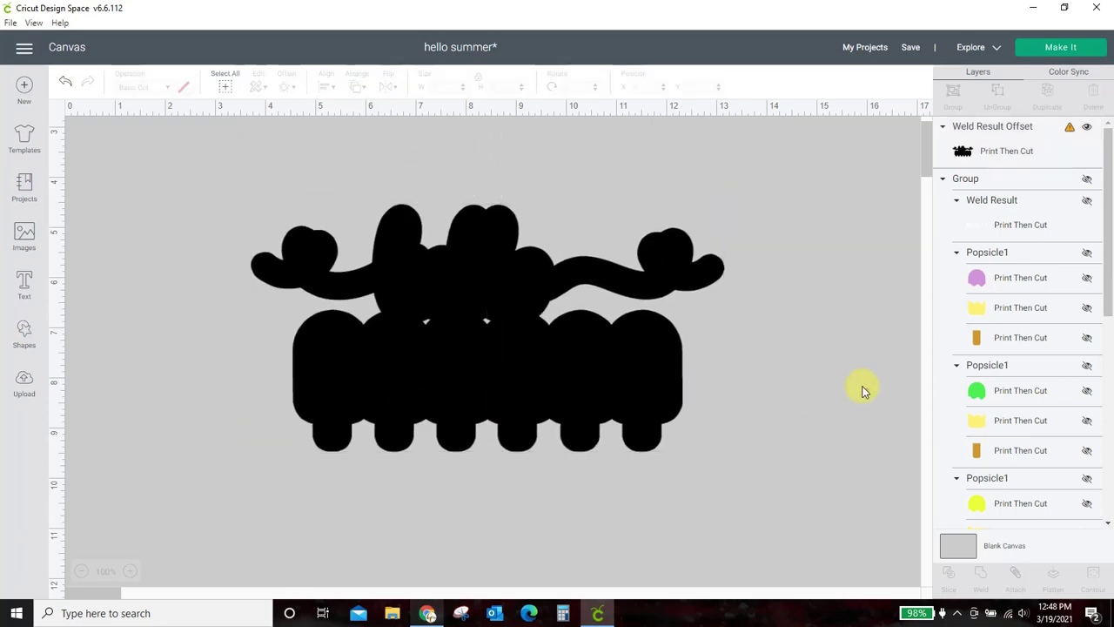
Change the black offset's operation to Basic Cut and hide its two small inner cut-out contours
{"action": "left_click", "coordinate": [449, 363]}
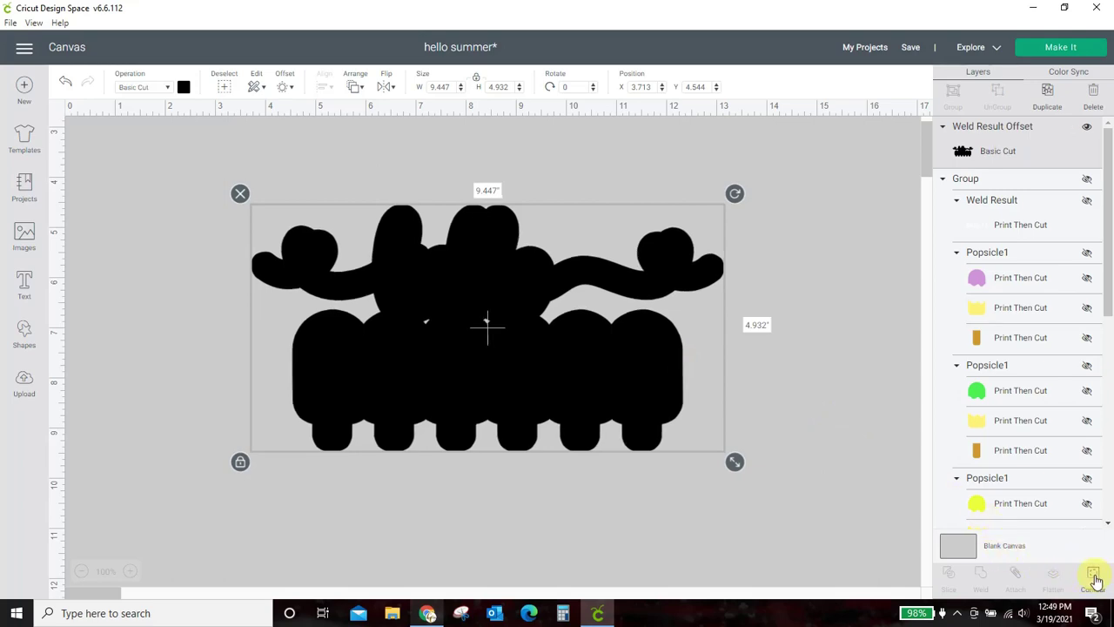
{"action": "left_click", "coordinate": [1093, 578]}
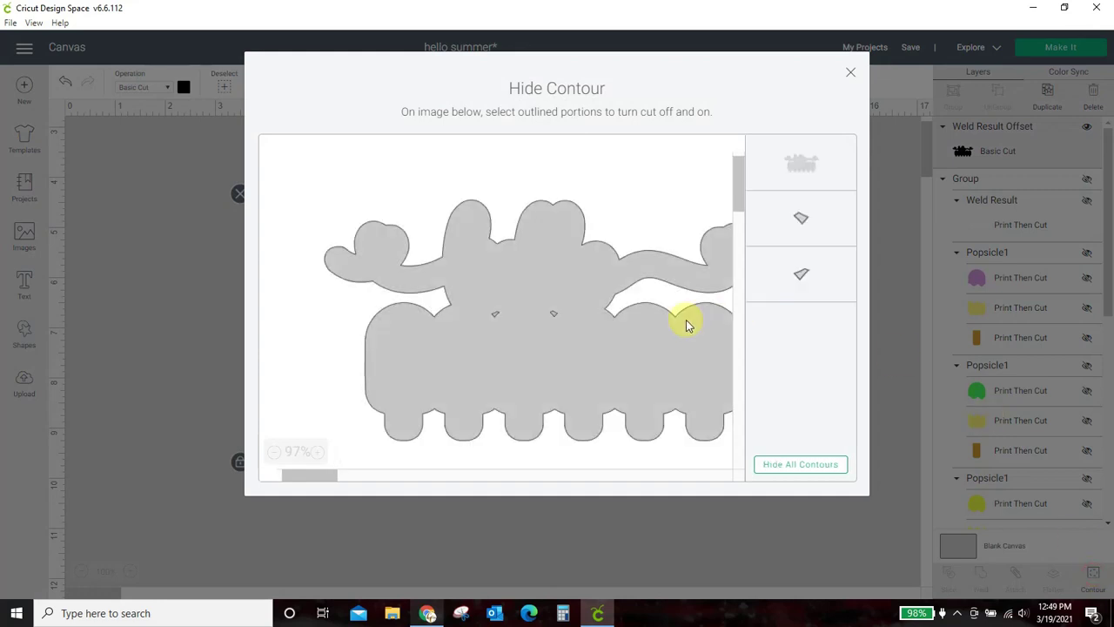
{"action": "left_click", "coordinate": [554, 316]}
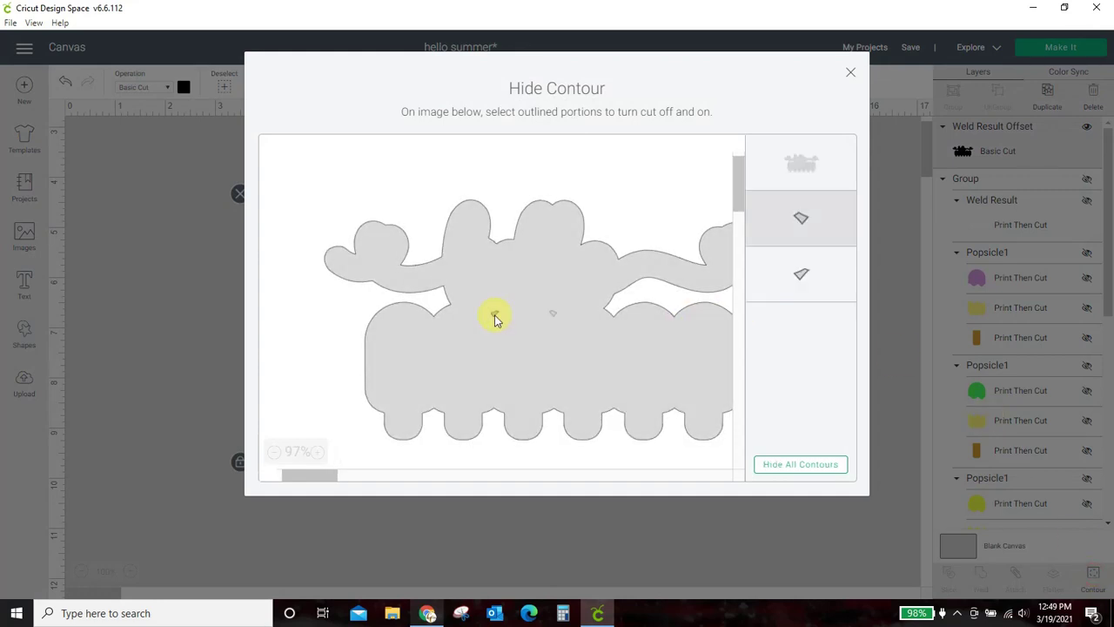
{"action": "left_click", "coordinate": [493, 317]}
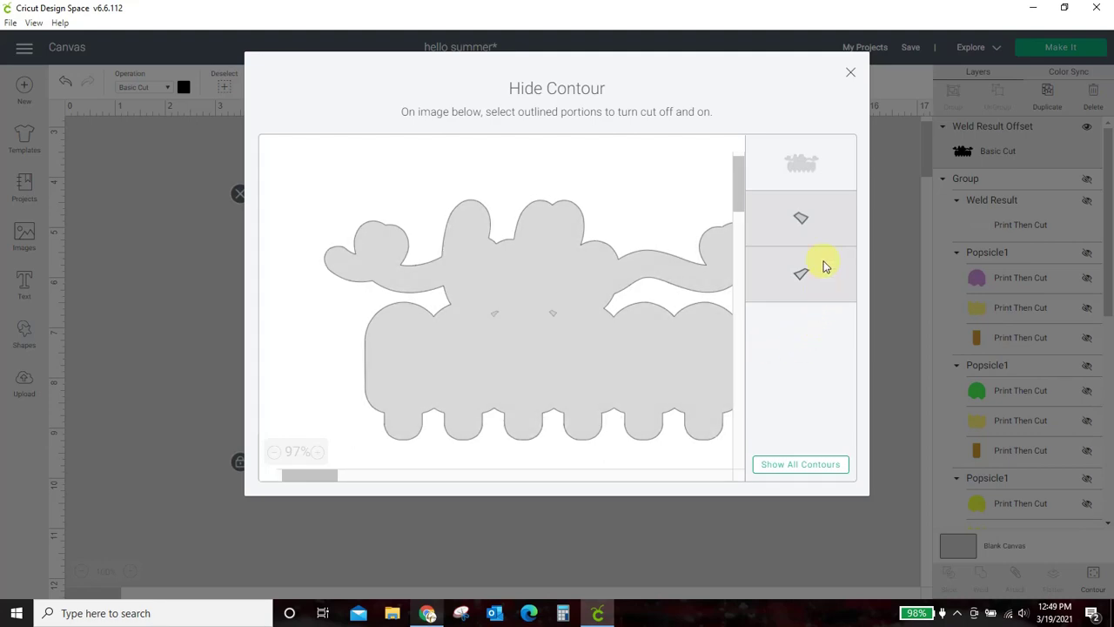
{"action": "left_click", "coordinate": [853, 74]}
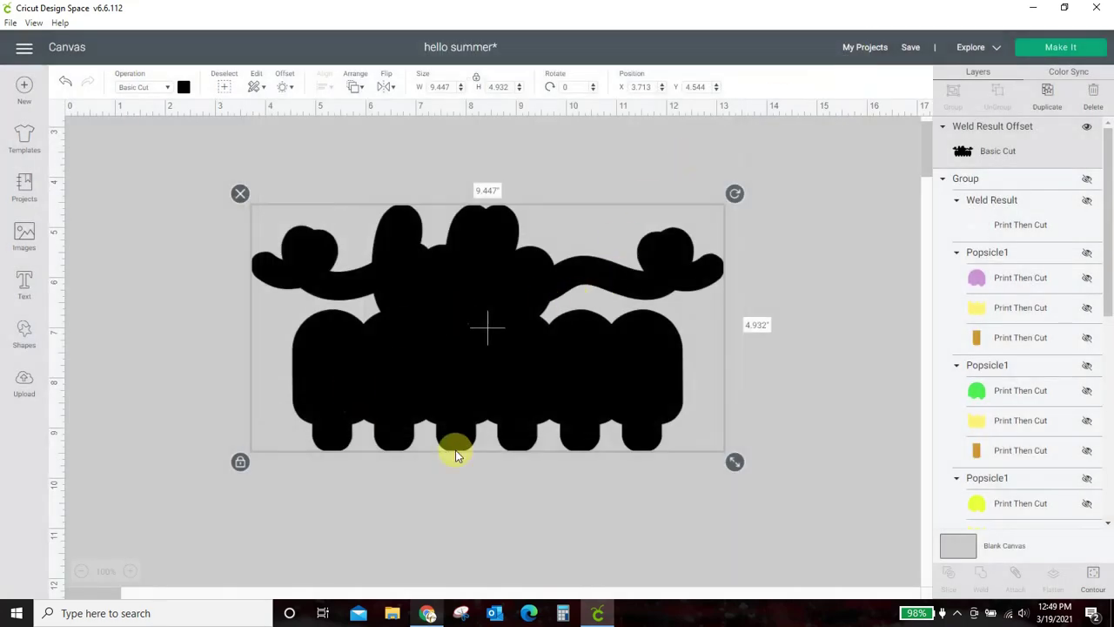
{"action": "left_click", "coordinate": [791, 373]}
Unhide the hello summer popsicle group, place it over the black offset at about X 4.48, Y 4.43 and send it to the front
{"action": "left_click_drag", "start_coordinate": [564, 392], "coordinate": [588, 380]}
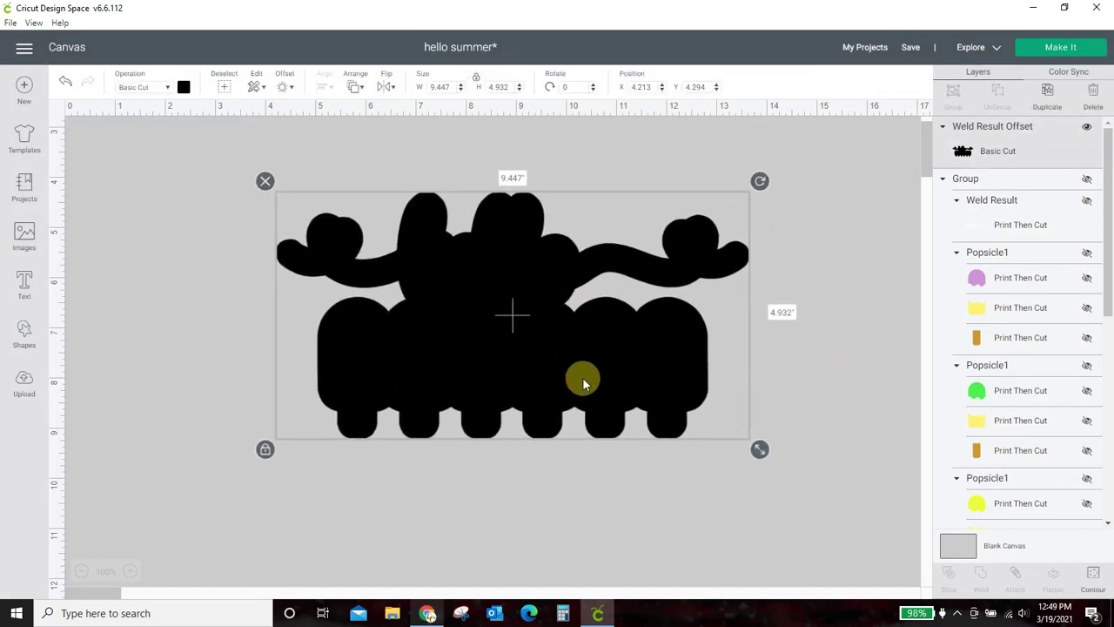
{"action": "left_click", "coordinate": [1088, 182]}
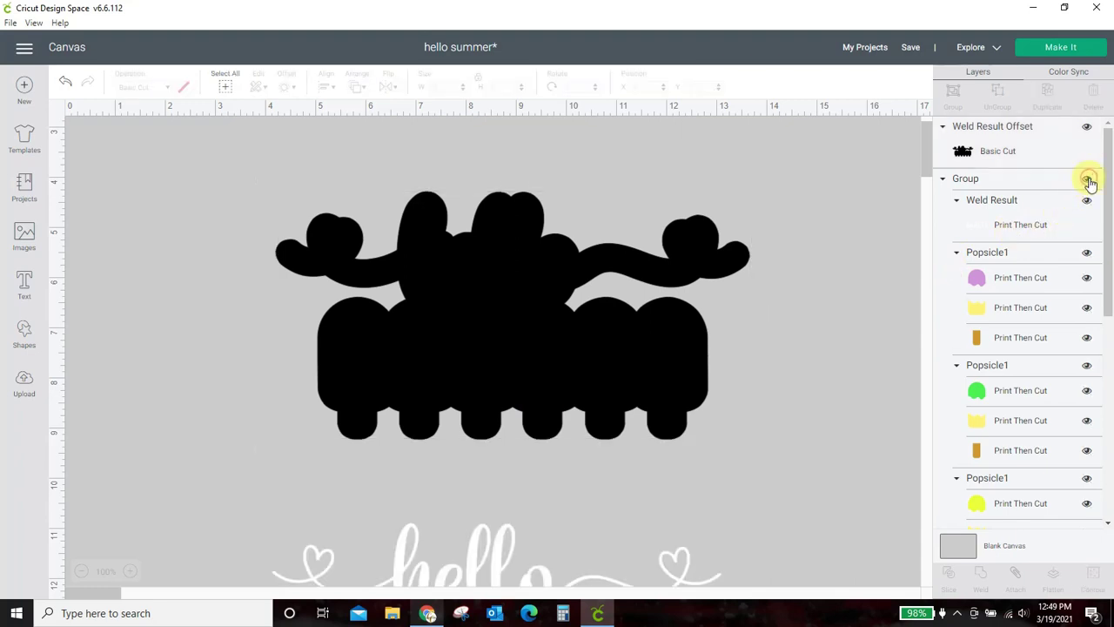
{"action": "left_click_drag", "start_coordinate": [490, 577], "coordinate": [509, 249]}
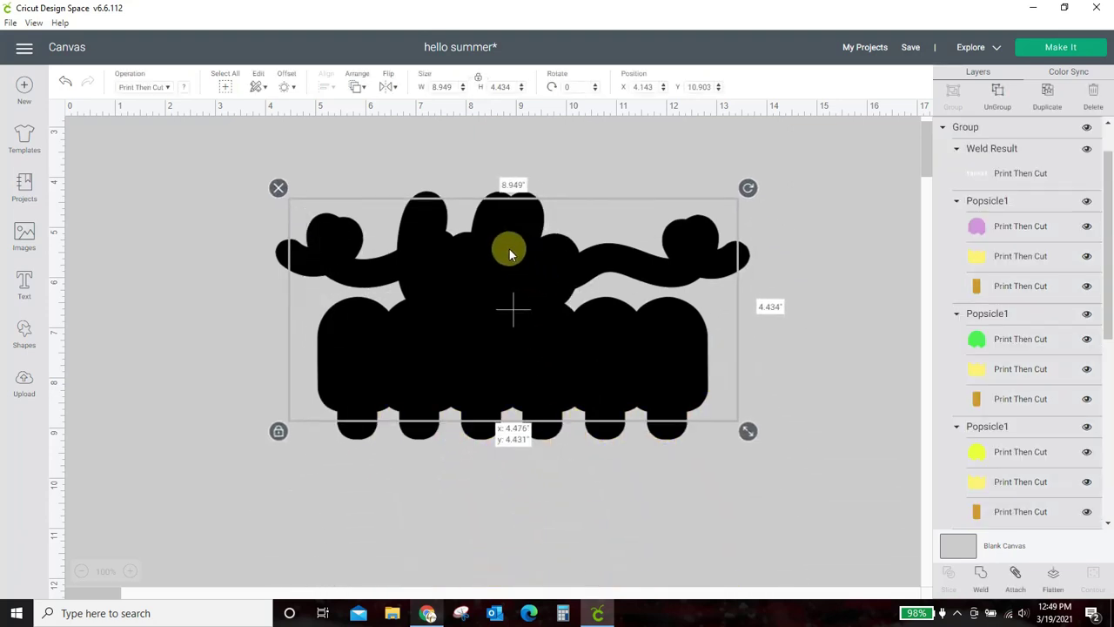
{"action": "left_click", "coordinate": [353, 88]}
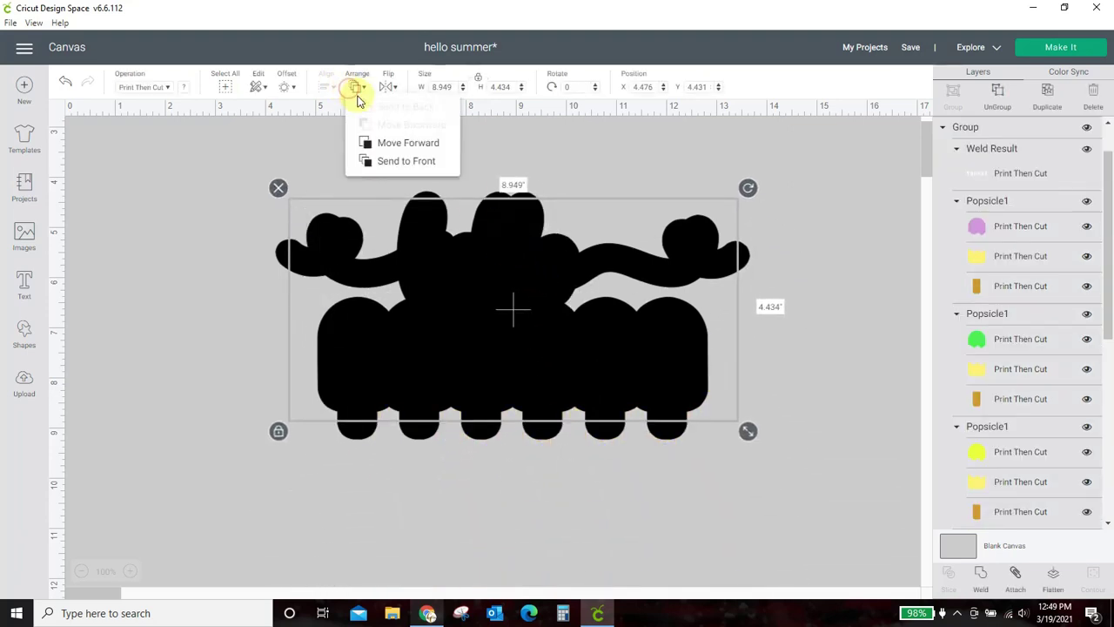
{"action": "left_click", "coordinate": [372, 160]}
{"action": "left_click", "coordinate": [522, 496]}
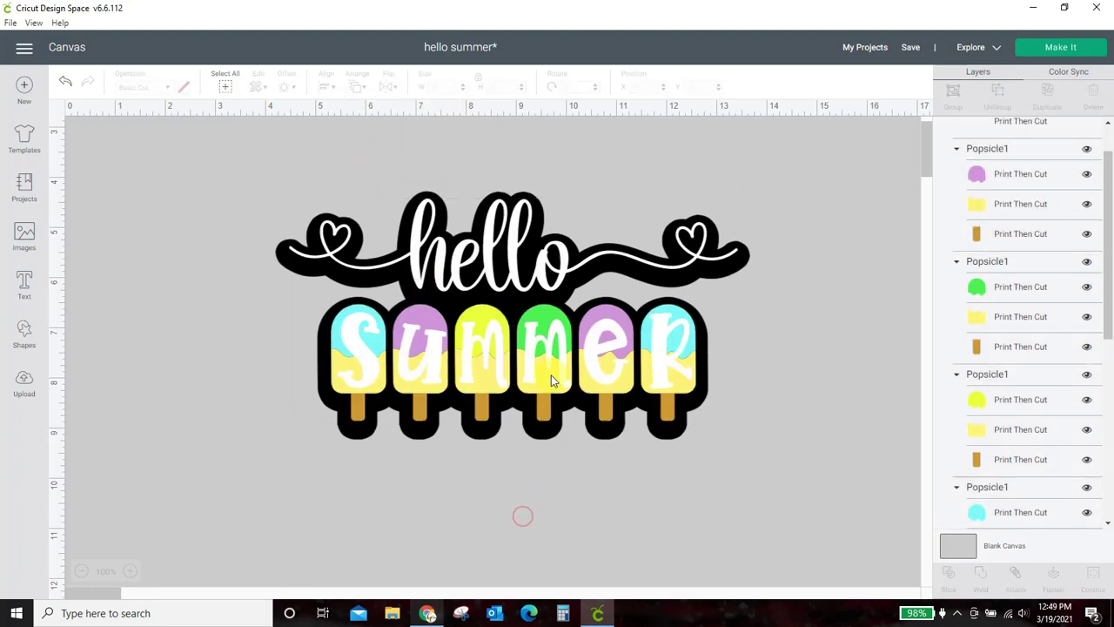
Recolour the black offset to the custom hot pink #f73f75, shifting the popsicle group down to reach it
{"action": "left_click_drag", "start_coordinate": [551, 374], "coordinate": [550, 393]}
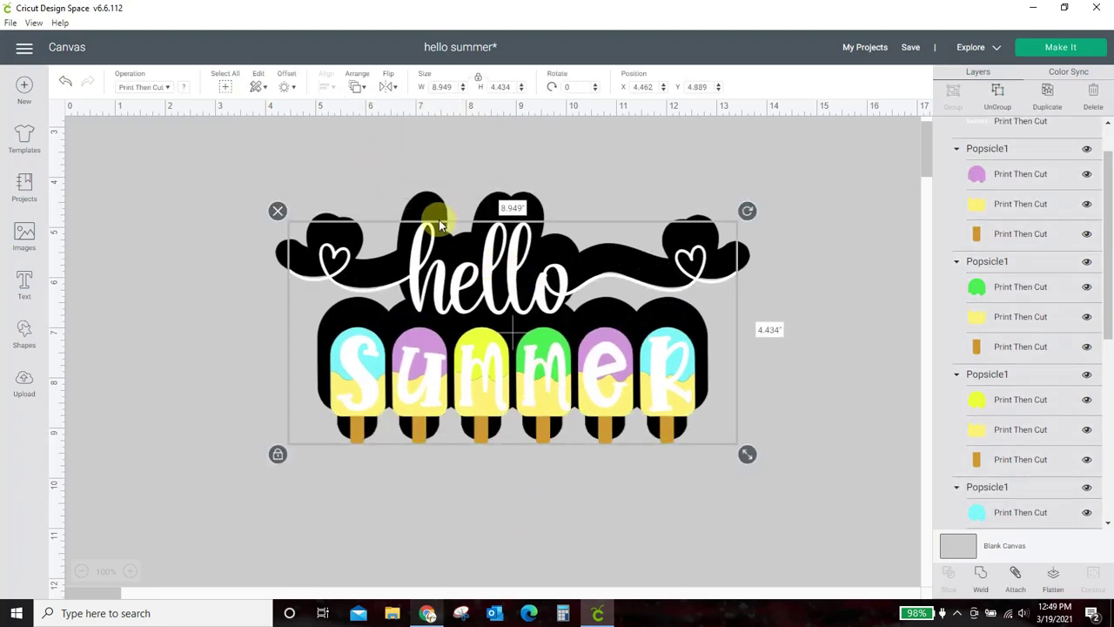
{"action": "left_click", "coordinate": [429, 196]}
{"action": "left_click", "coordinate": [184, 88]}
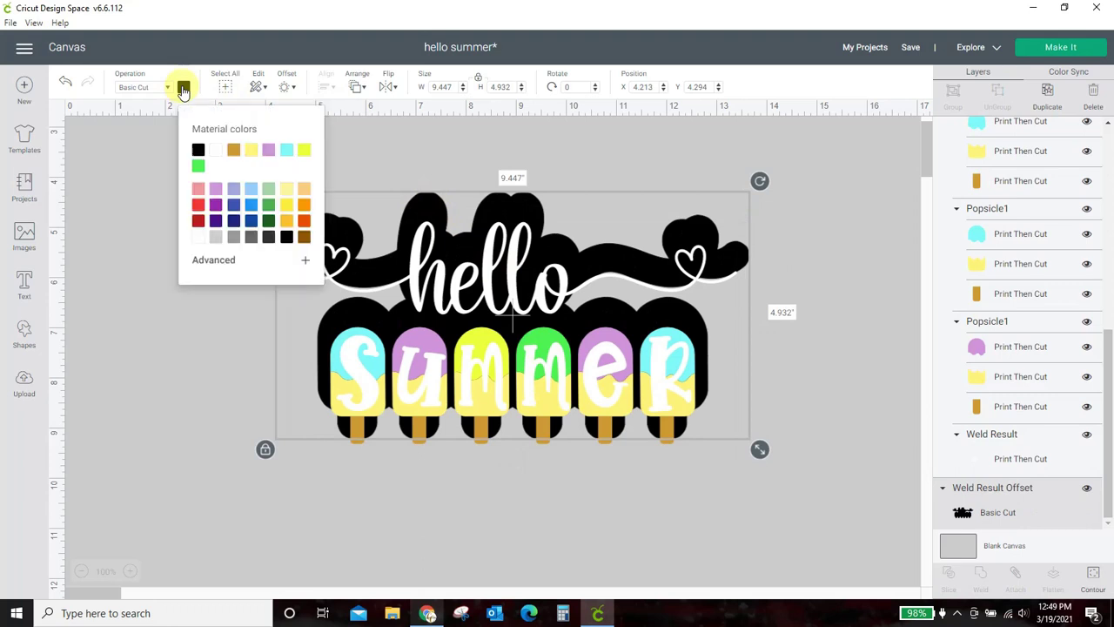
{"action": "left_click", "coordinate": [198, 190]}
{"action": "left_click", "coordinate": [212, 262]}
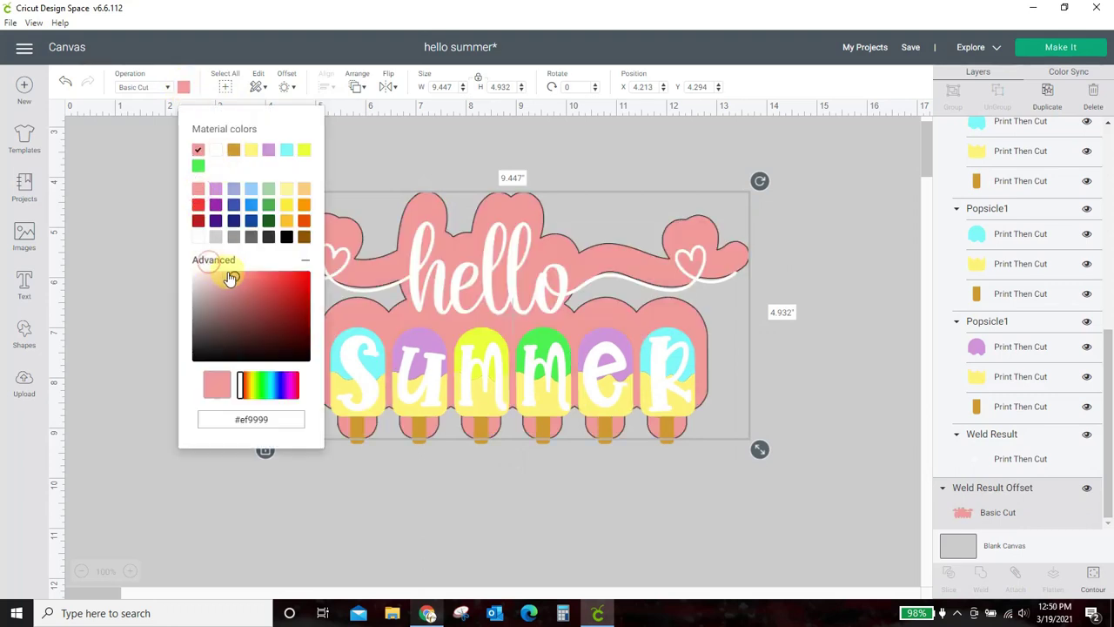
{"action": "left_click", "coordinate": [242, 388]}
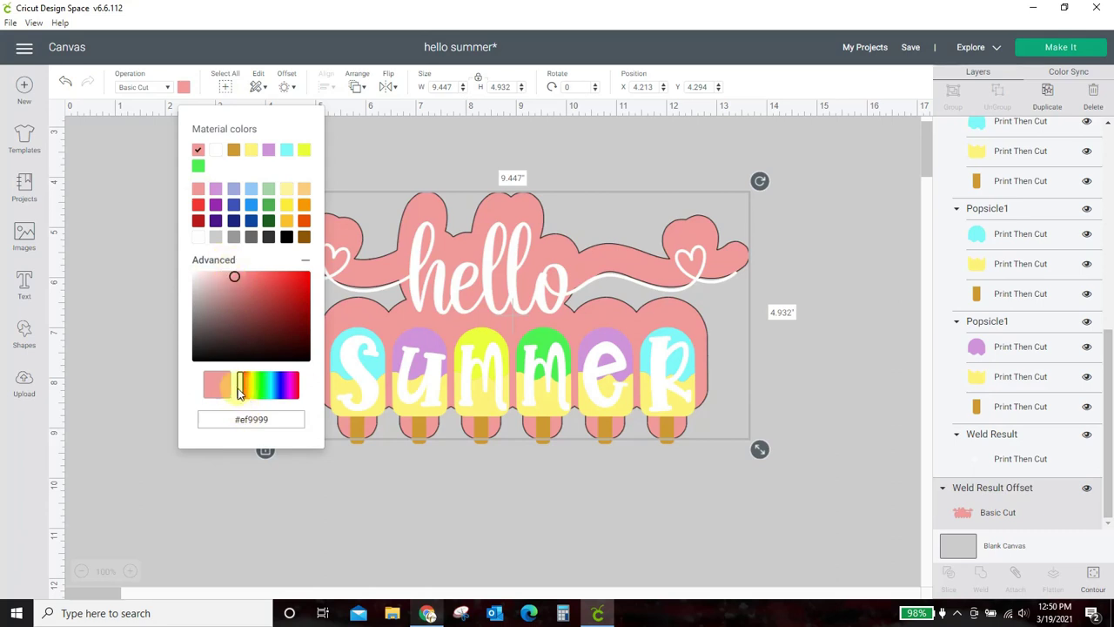
{"action": "left_click_drag", "start_coordinate": [241, 388], "coordinate": [298, 389]}
{"action": "left_click", "coordinate": [232, 278]}
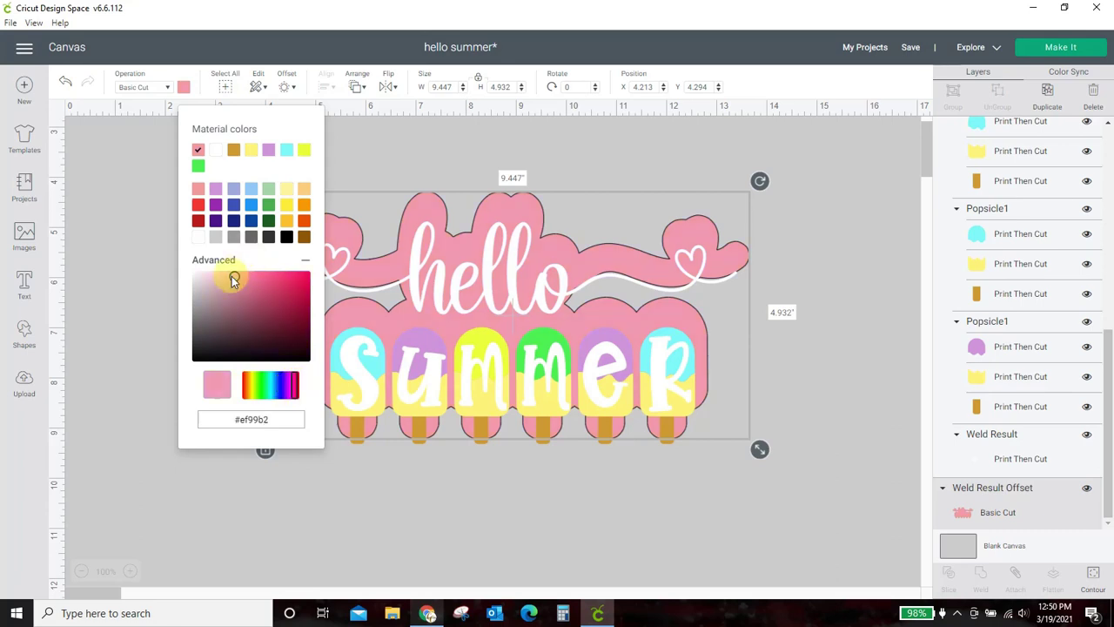
{"action": "left_click_drag", "start_coordinate": [233, 277], "coordinate": [280, 273]}
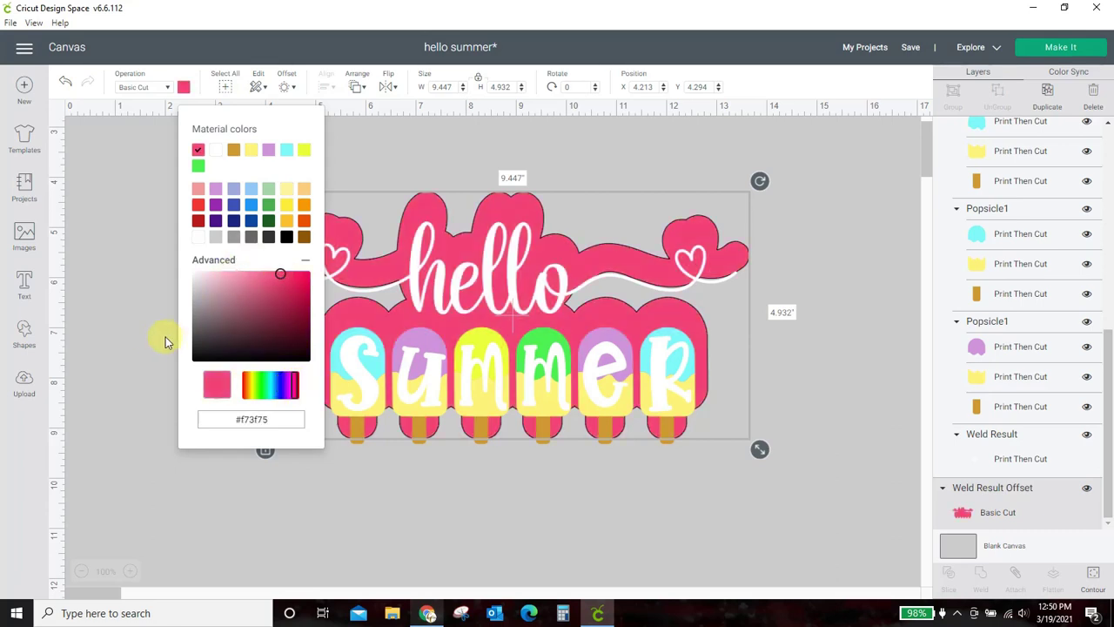
{"action": "left_click", "coordinate": [127, 348]}
Reposition the hello summer group within the pink offset's outline, at about X 4.43, Y 4.57
{"action": "left_click", "coordinate": [470, 386]}
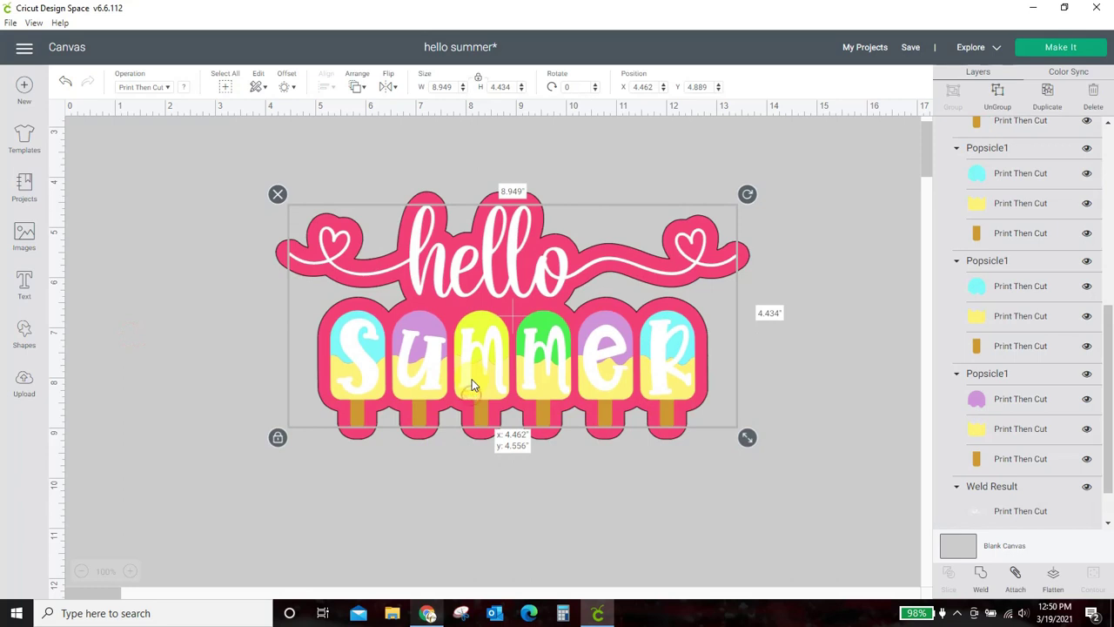
{"action": "left_click", "coordinate": [461, 520]}
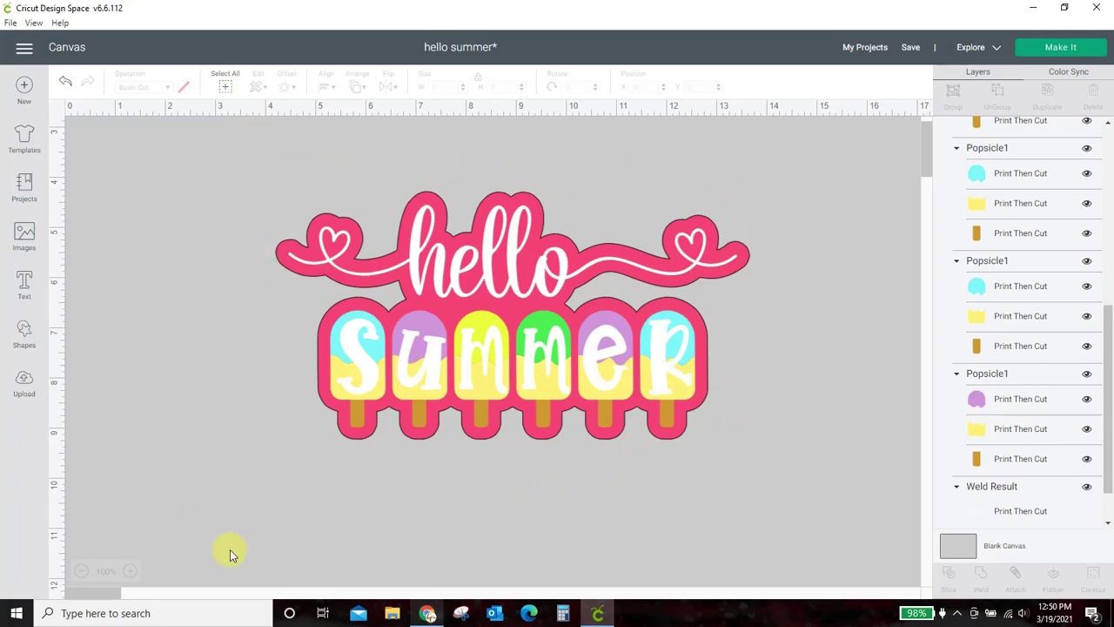
{"action": "left_click", "coordinate": [495, 330]}
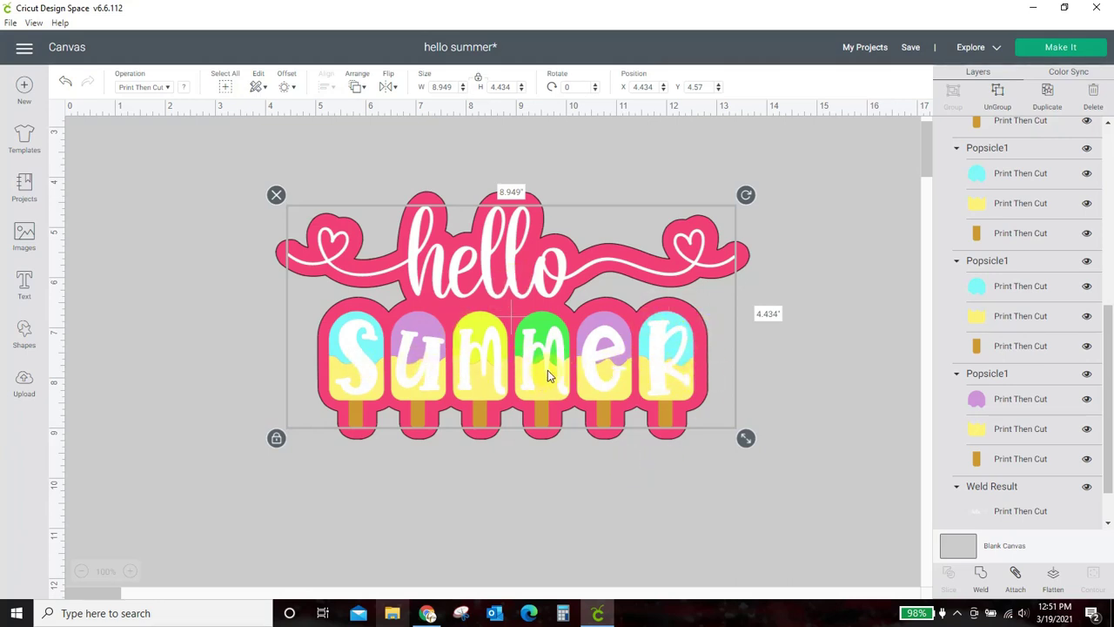
{"action": "left_click", "coordinate": [840, 378]}
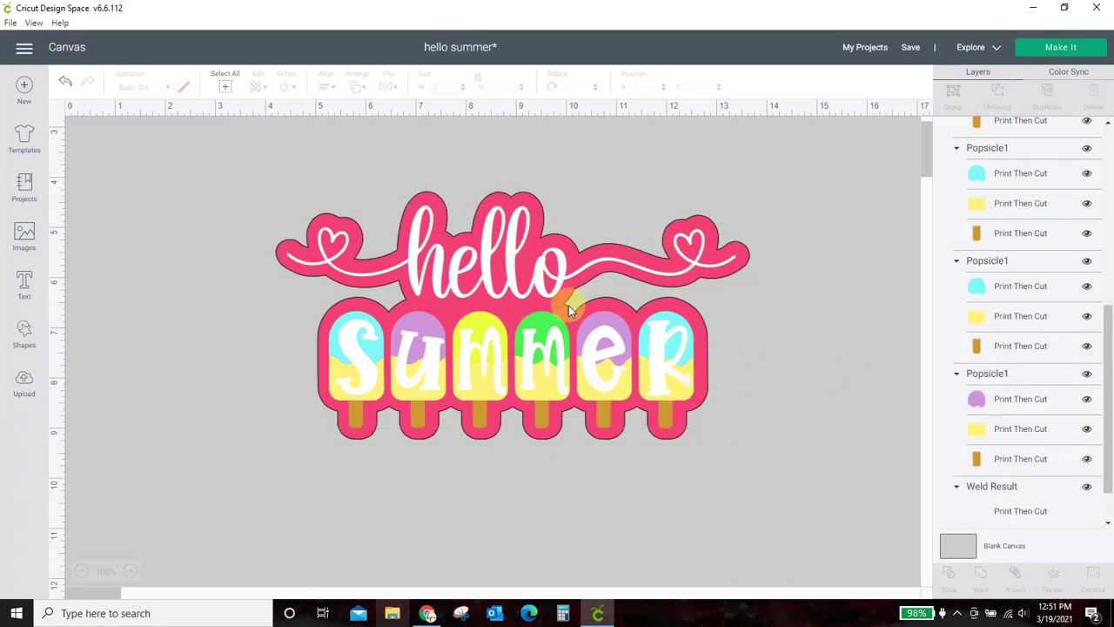
Clear the canvas by deleting the pink offset and the hello summer popsicle group
{"action": "left_click_drag", "start_coordinate": [533, 189], "coordinate": [499, 224]}
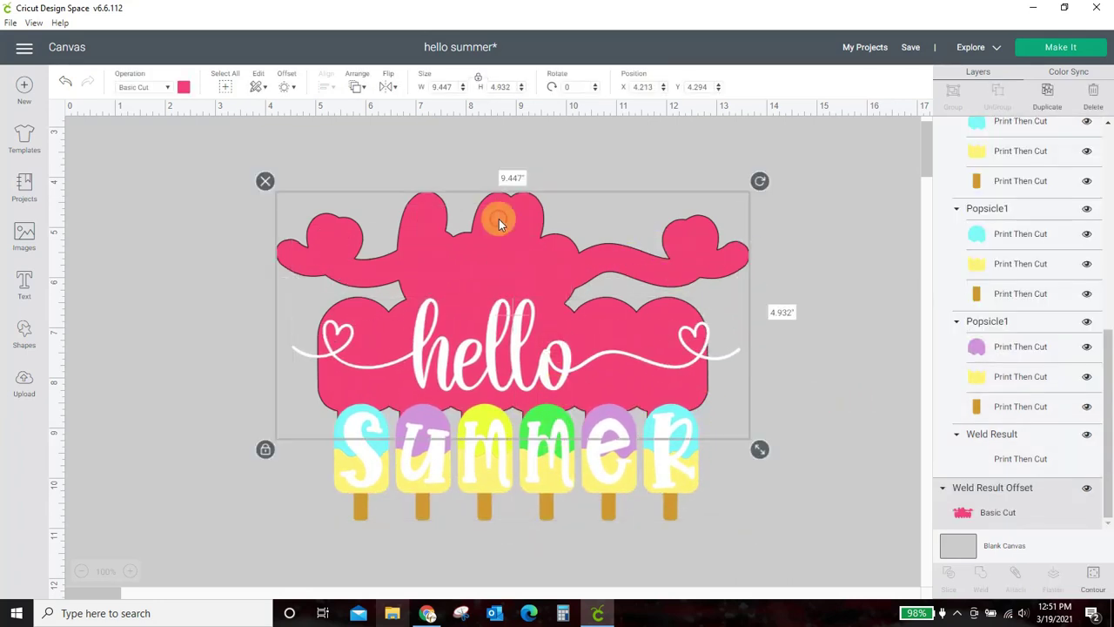
{"action": "key", "text": "Delete"}
{"action": "left_click_drag", "start_coordinate": [557, 460], "coordinate": [550, 352]}
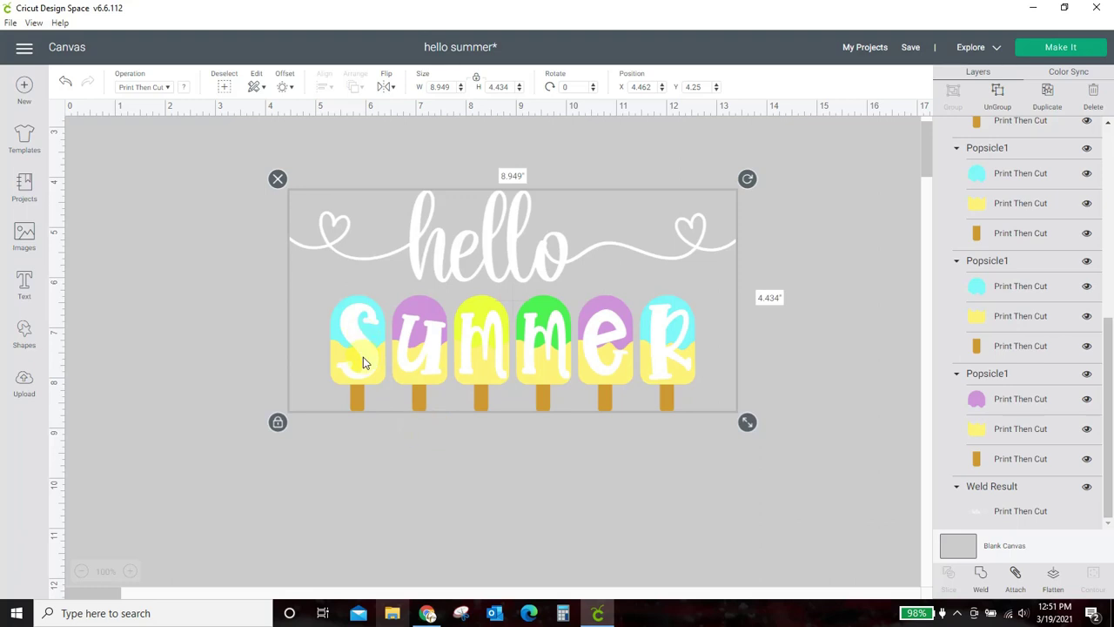
{"action": "left_click", "coordinate": [476, 347]}
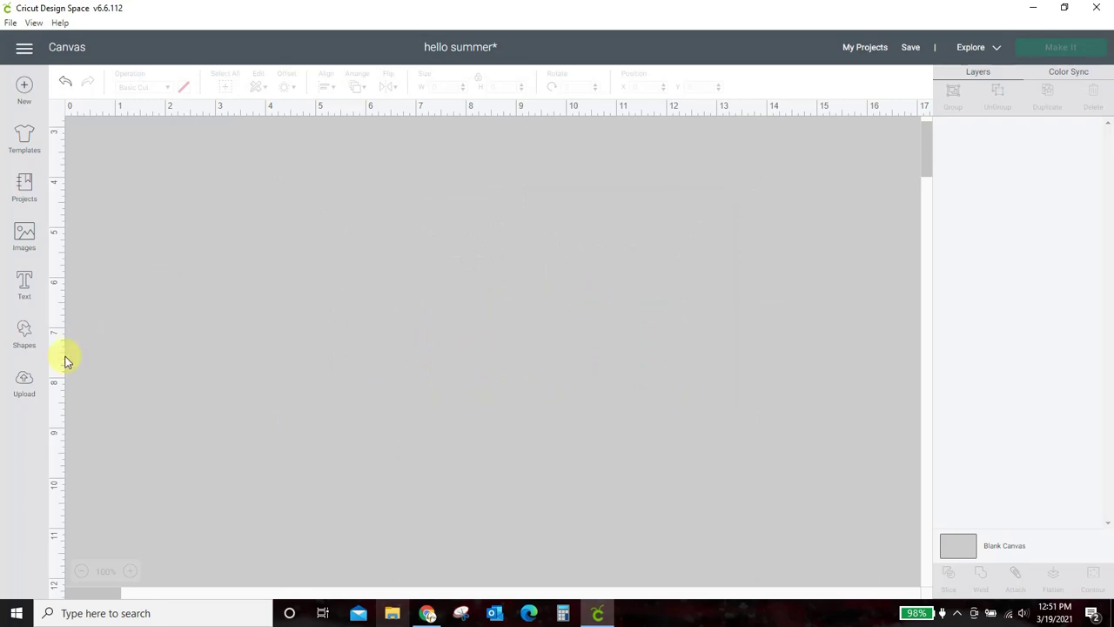
Insert the brown popsicle image from the recent uploads onto the canvas
{"action": "left_click", "coordinate": [24, 376]}
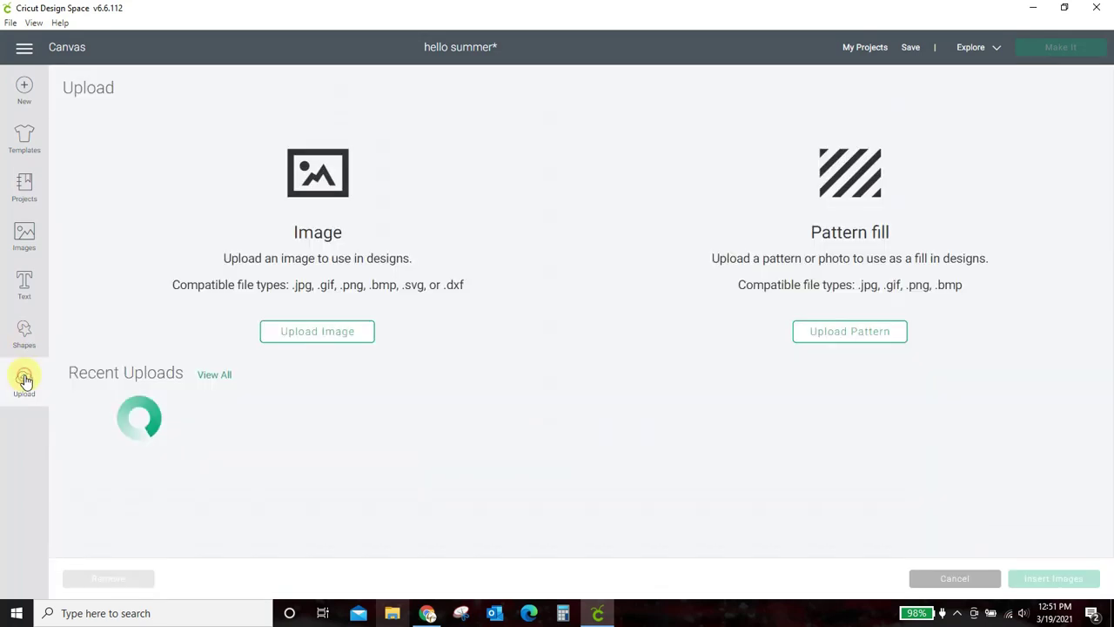
{"action": "left_click", "coordinate": [128, 433]}
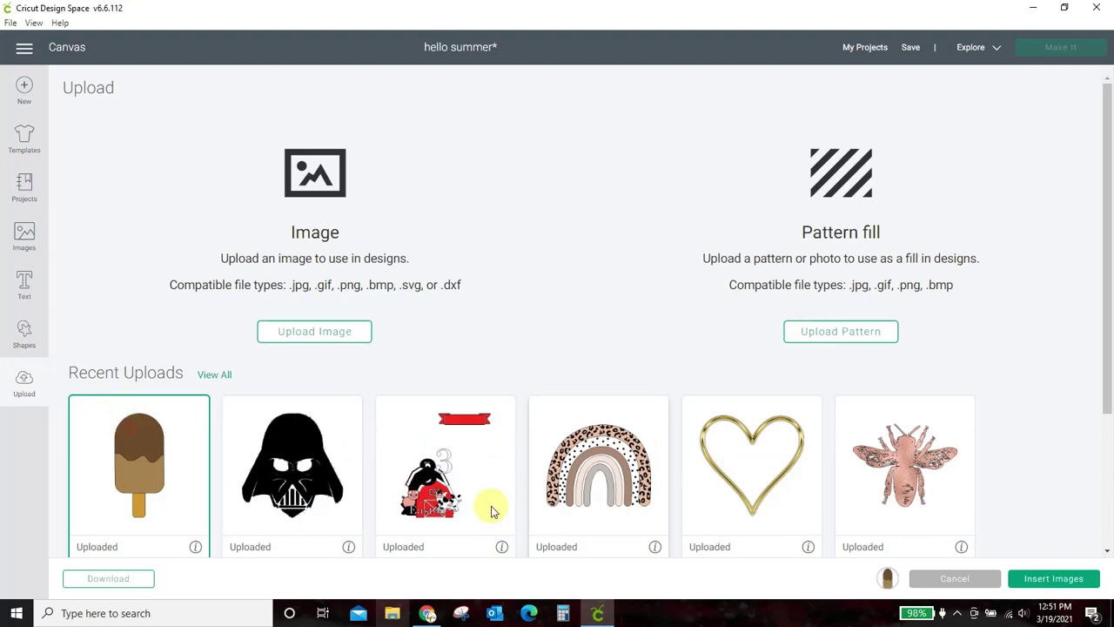
{"action": "left_click", "coordinate": [1055, 579]}
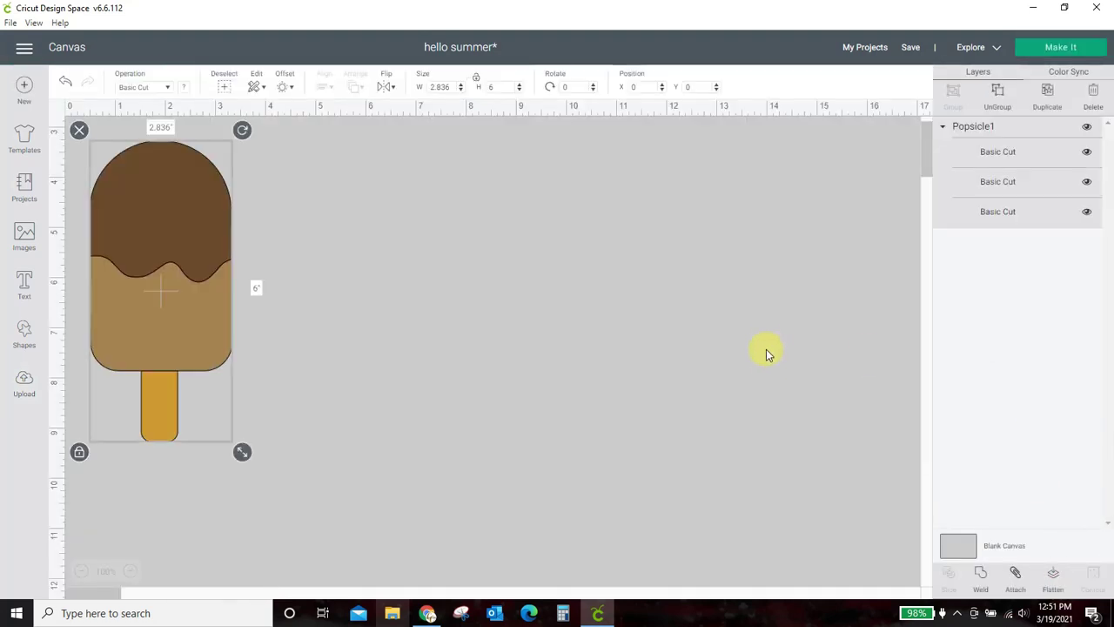
Scale the popsicle down to about 1.75 by 3.71 in and place it at about X 4.92, Y 5.11
{"action": "left_click_drag", "start_coordinate": [182, 293], "coordinate": [404, 332]}
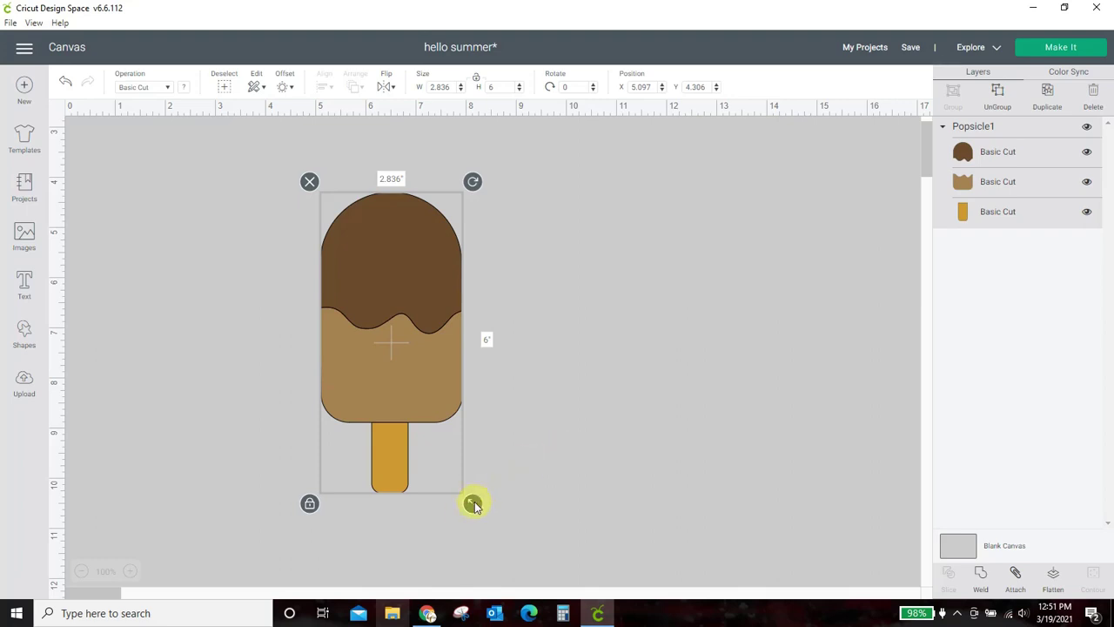
{"action": "left_click_drag", "start_coordinate": [472, 504], "coordinate": [338, 390]}
{"action": "left_click_drag", "start_coordinate": [366, 291], "coordinate": [359, 338]}
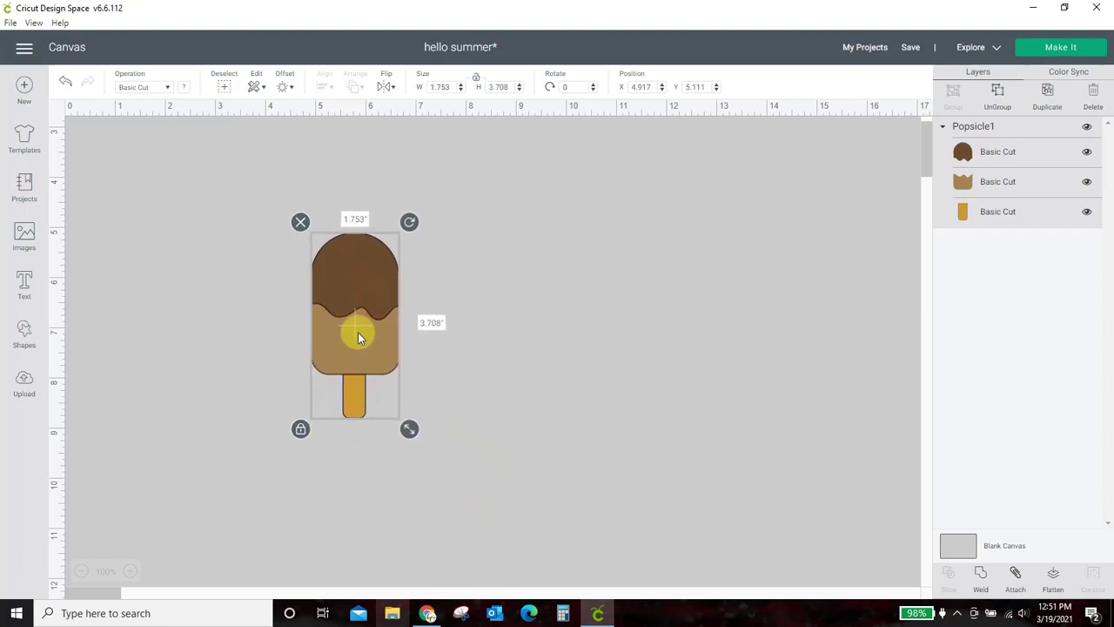
Duplicate the popsicle five times to make six in total
{"action": "left_click", "coordinate": [1048, 94]}
{"action": "left_click", "coordinate": [1049, 96]}
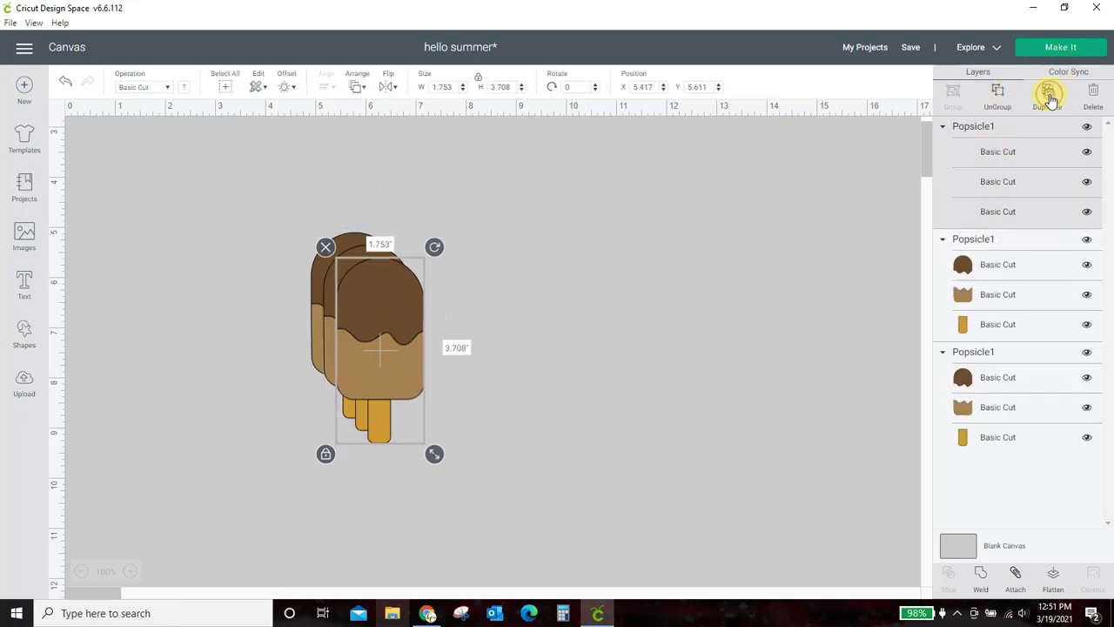
{"action": "left_click", "coordinate": [1049, 95]}
{"action": "left_click", "coordinate": [1049, 95]}
{"action": "left_click", "coordinate": [1049, 96]}
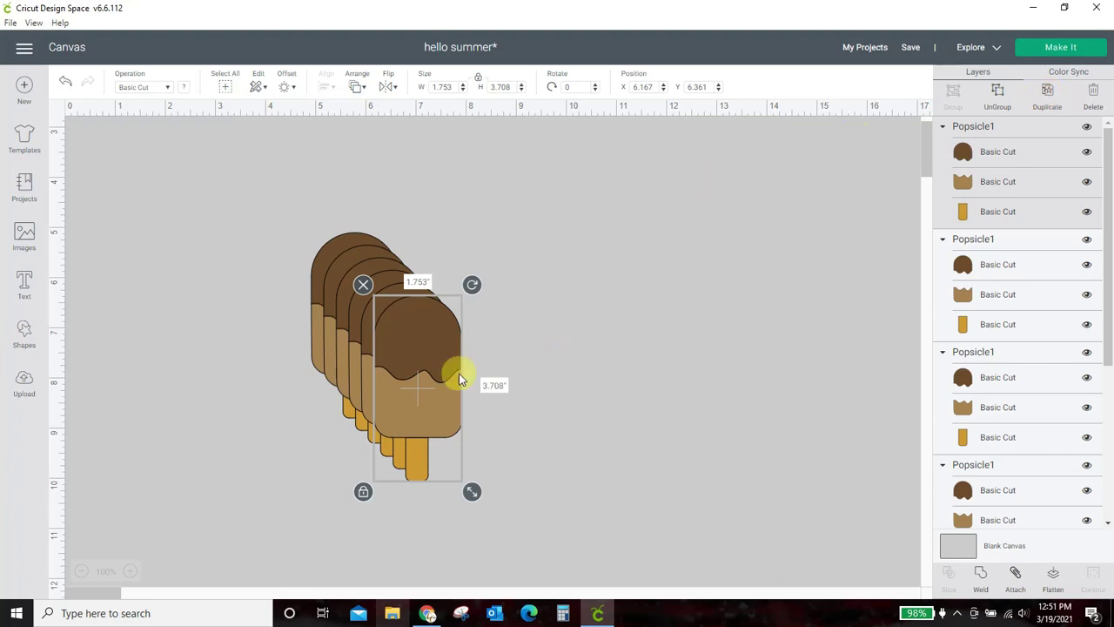
Spread the stacked popsicles out side by side into a rough horizontal row of six
{"action": "left_click_drag", "start_coordinate": [455, 372], "coordinate": [586, 334]}
{"action": "left_click_drag", "start_coordinate": [399, 370], "coordinate": [489, 330]}
{"action": "left_click_drag", "start_coordinate": [382, 342], "coordinate": [196, 338]}
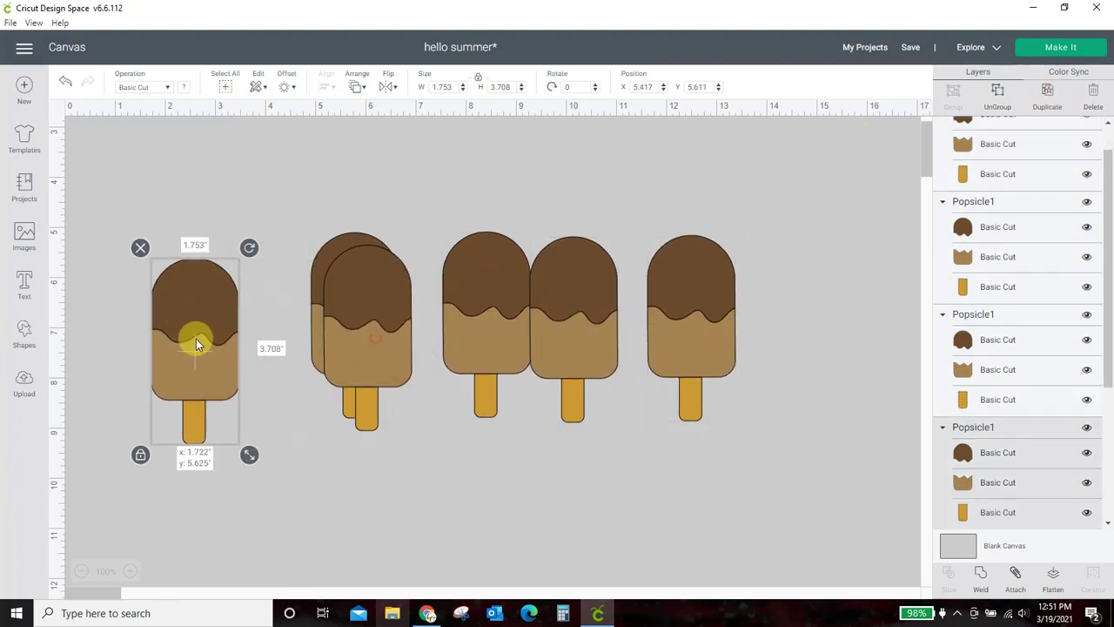
{"action": "left_click_drag", "start_coordinate": [386, 331], "coordinate": [414, 340]}
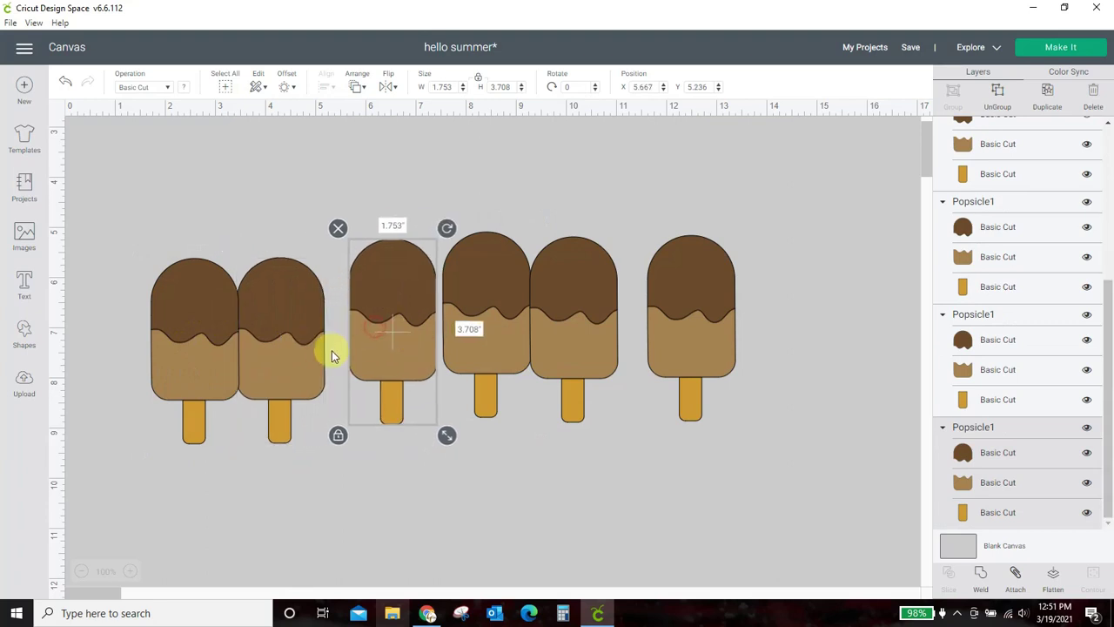
{"action": "left_click_drag", "start_coordinate": [289, 343], "coordinate": [309, 343]}
{"action": "left_click_drag", "start_coordinate": [205, 352], "coordinate": [211, 340]}
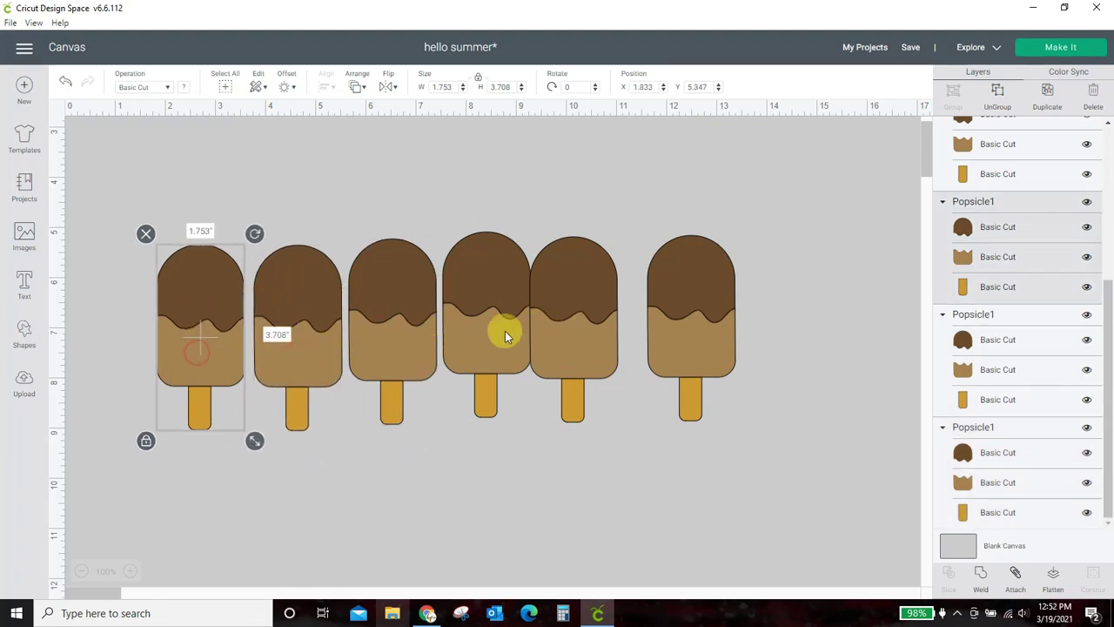
{"action": "left_click_drag", "start_coordinate": [505, 331], "coordinate": [548, 343]}
{"action": "left_click_drag", "start_coordinate": [699, 336], "coordinate": [690, 351]}
{"action": "left_click", "coordinate": [596, 498]}
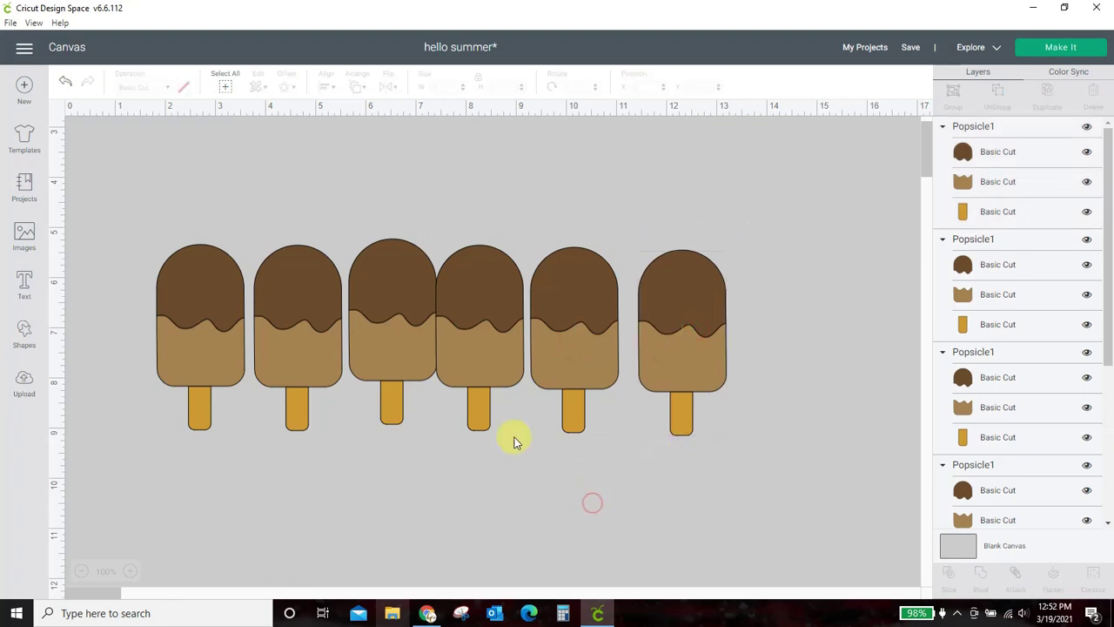
Align all six popsicles to their tops and distribute them horizontally
{"action": "left_click_drag", "start_coordinate": [119, 202], "coordinate": [779, 497]}
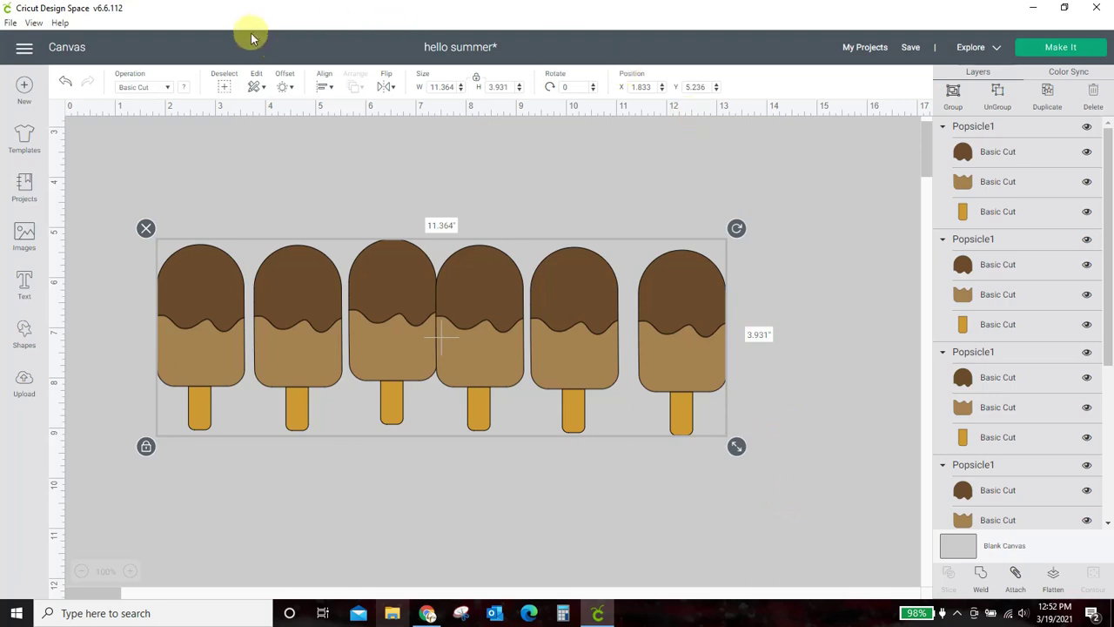
{"action": "left_click", "coordinate": [320, 87]}
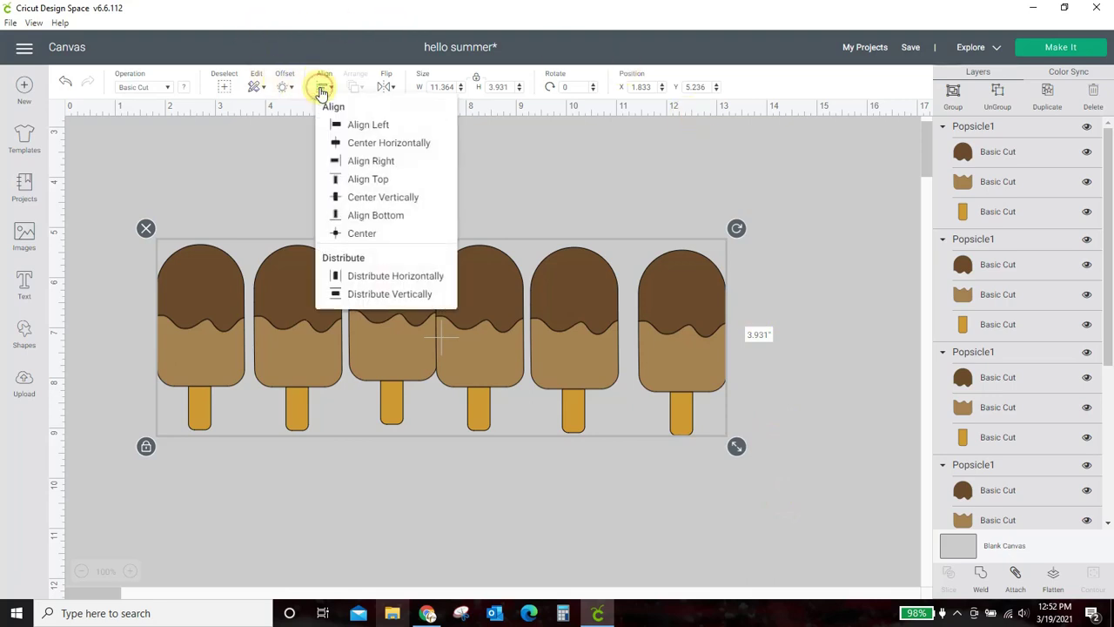
{"action": "left_click", "coordinate": [340, 179]}
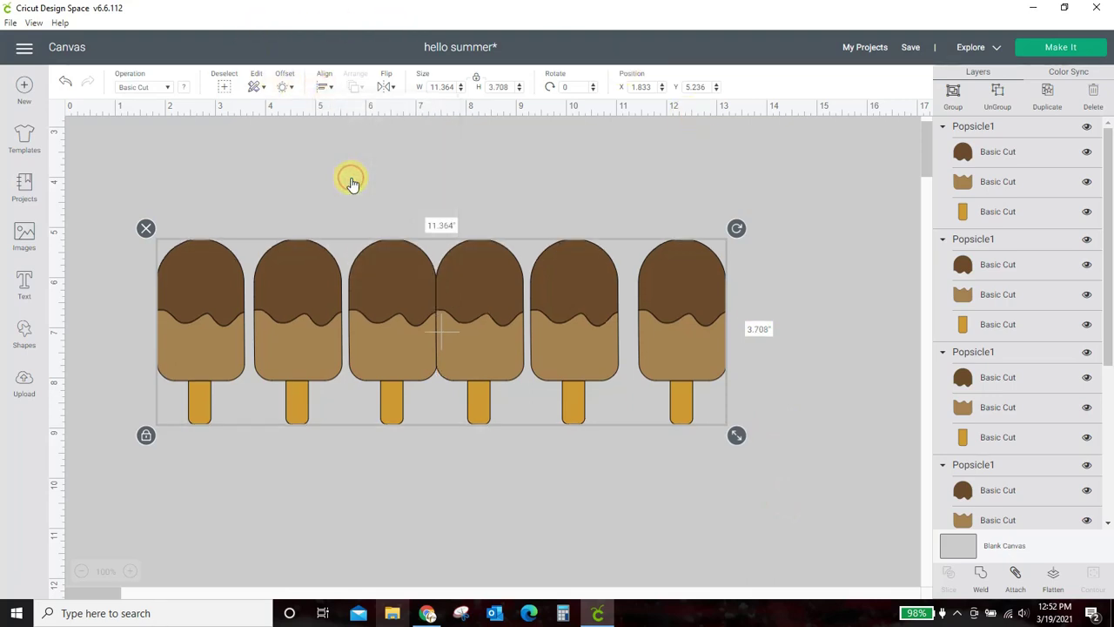
{"action": "left_click", "coordinate": [321, 87]}
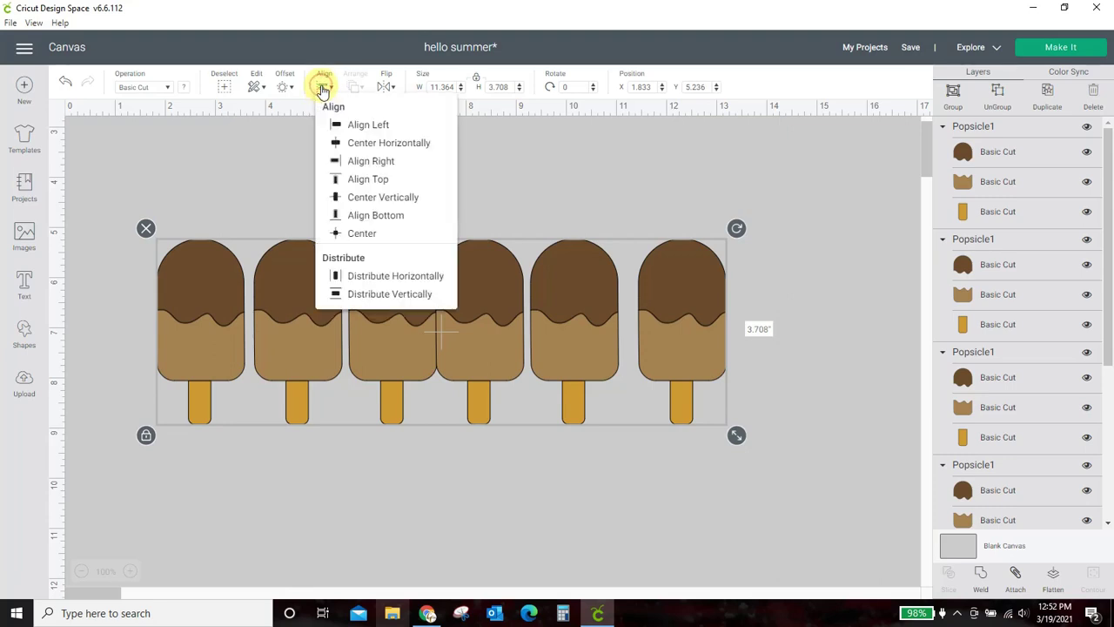
{"action": "left_click", "coordinate": [390, 276]}
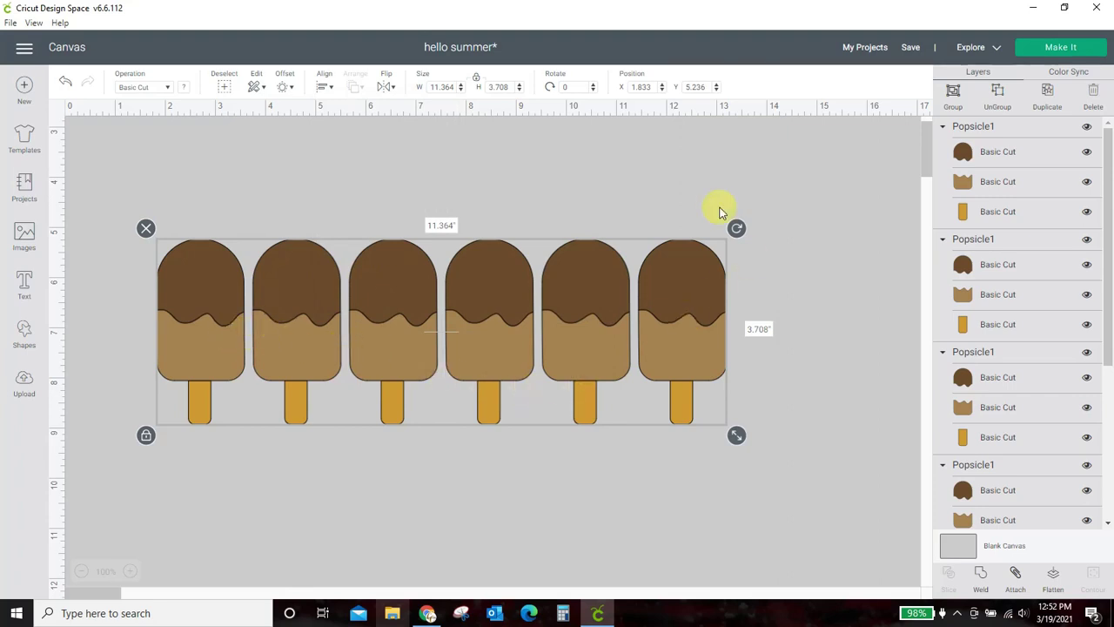
{"action": "left_click", "coordinate": [827, 317]}
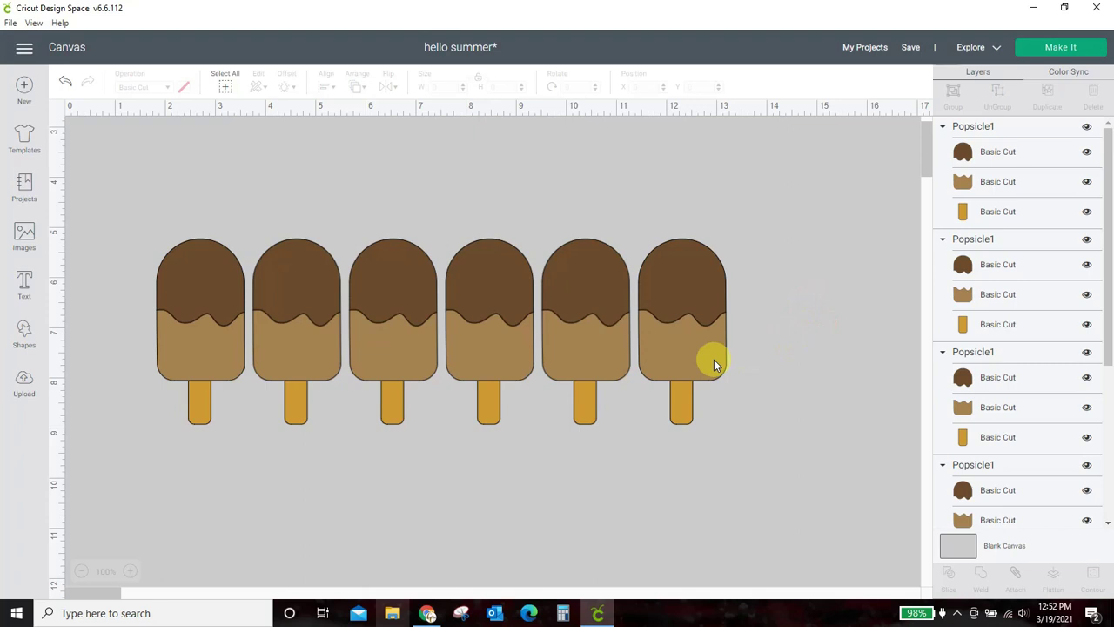
Recolor the lower ice cream layer of the rightmost popsicle to light yellow #fff277
{"action": "left_click", "coordinate": [964, 185]}
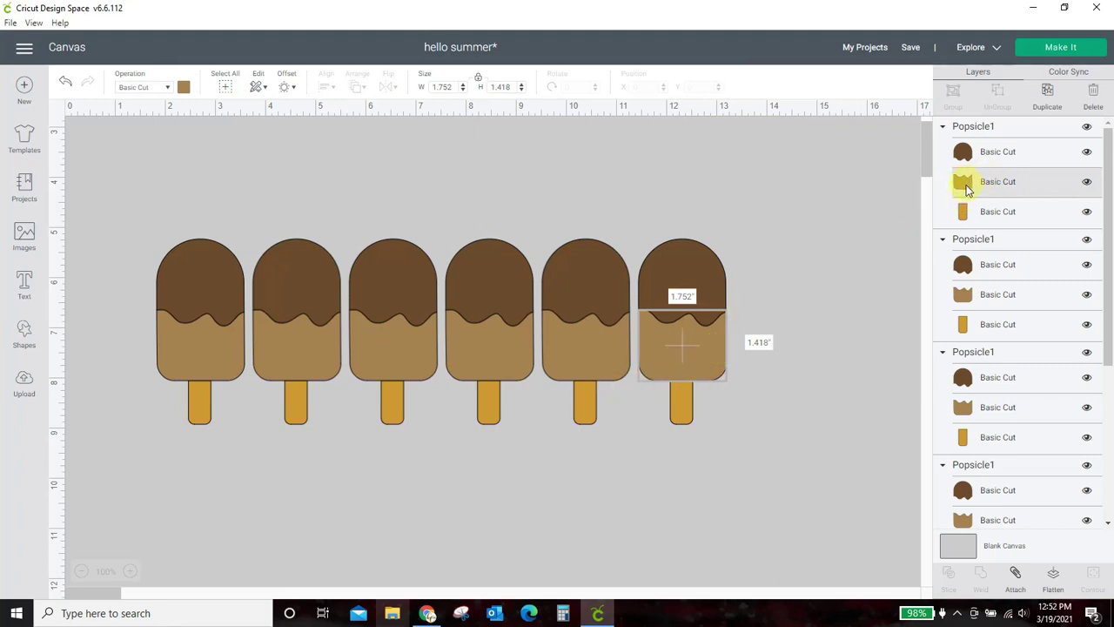
{"action": "left_click", "coordinate": [184, 89]}
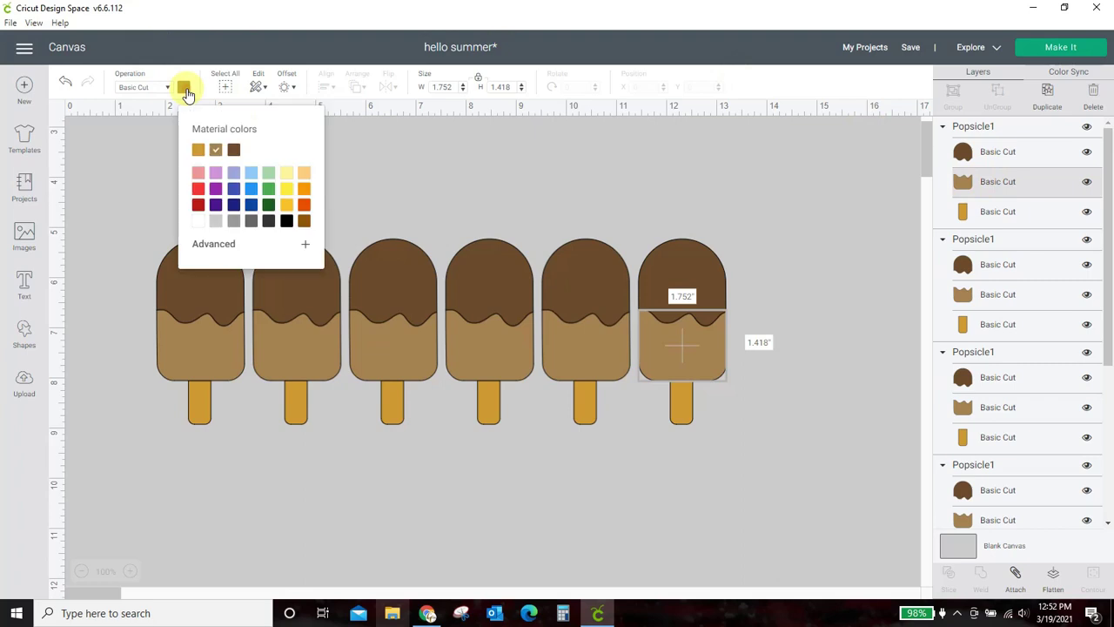
{"action": "left_click", "coordinate": [289, 178]}
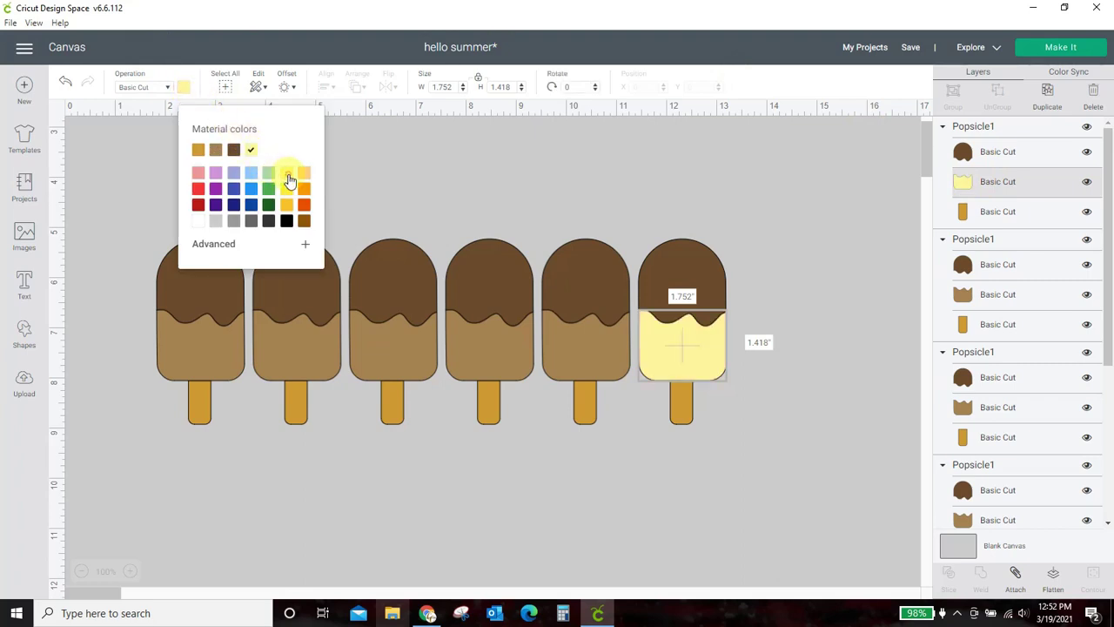
{"action": "left_click", "coordinate": [218, 245]}
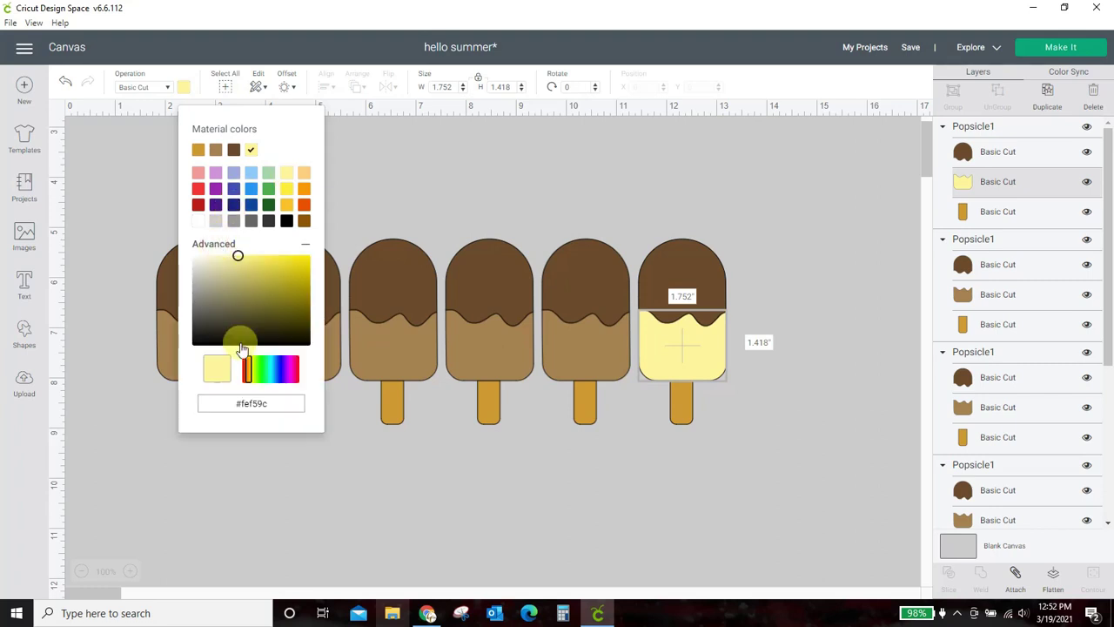
{"action": "left_click_drag", "start_coordinate": [240, 259], "coordinate": [256, 254]}
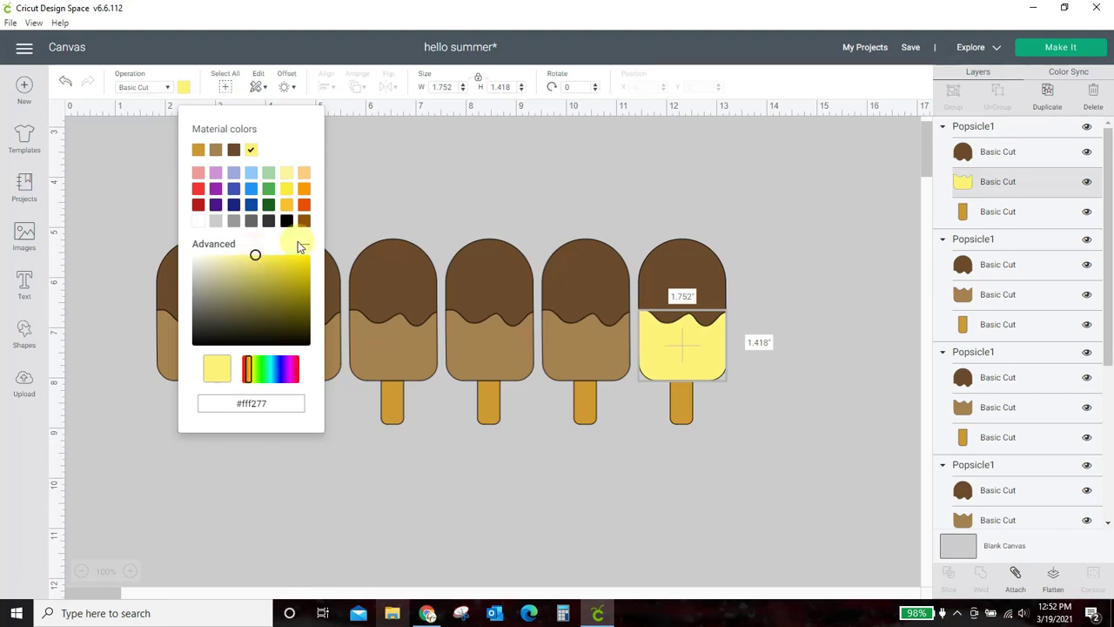
{"action": "left_click", "coordinate": [396, 207]}
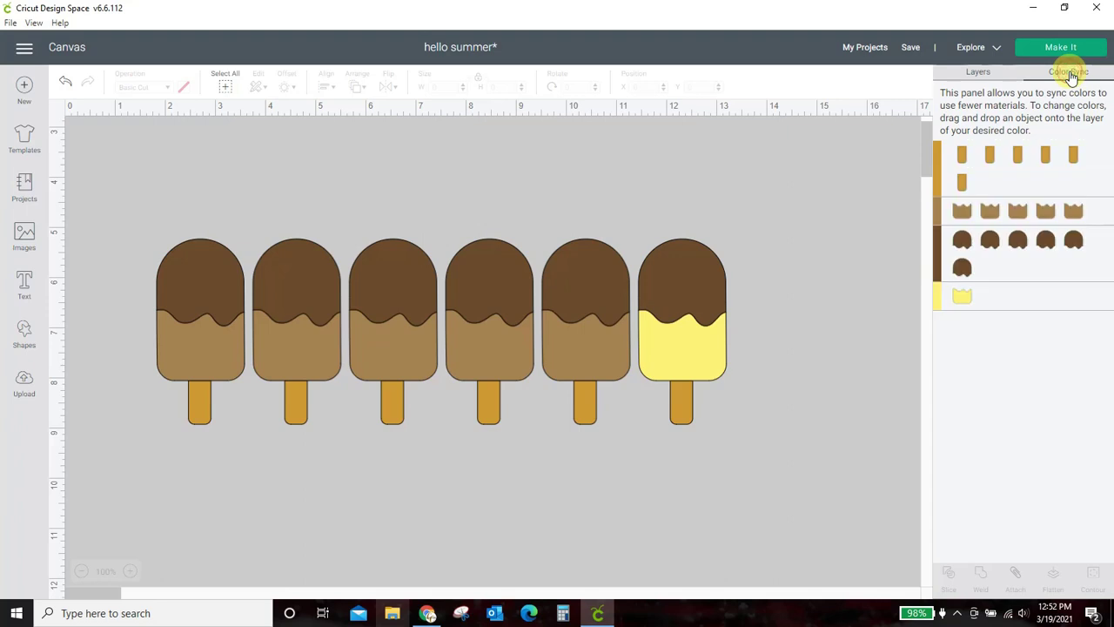
Sync the tan lower layers of the other five popsicles to the light yellow
{"action": "left_click_drag", "start_coordinate": [963, 220], "coordinate": [1017, 219]}
{"action": "left_click_drag", "start_coordinate": [1017, 301], "coordinate": [1070, 218]}
{"action": "left_click_drag", "start_coordinate": [965, 296], "coordinate": [1102, 218]}
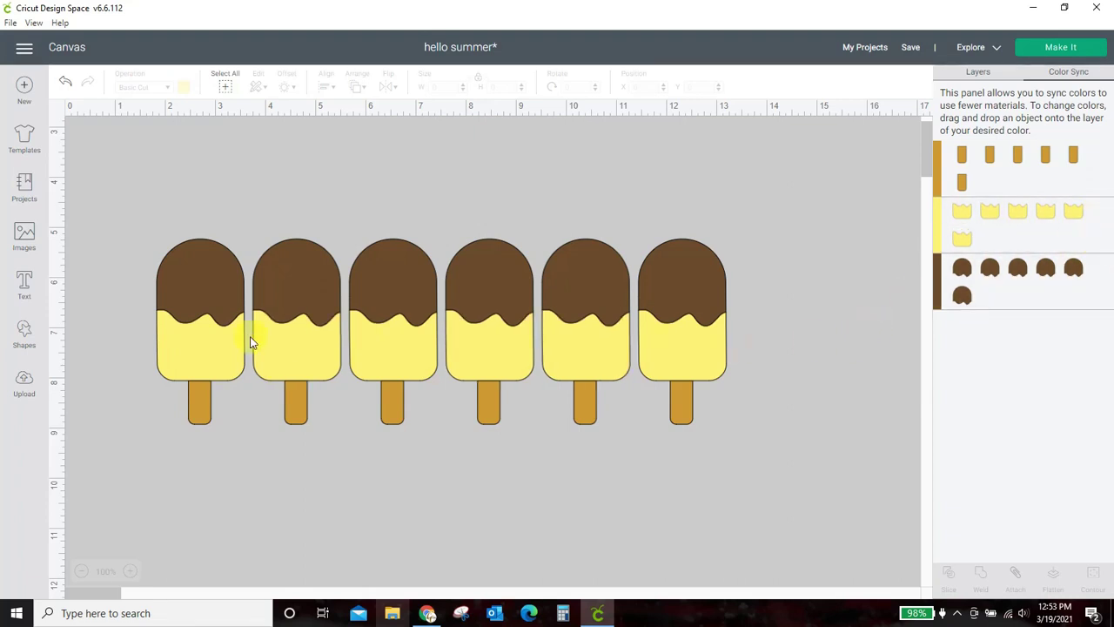
{"action": "left_click", "coordinate": [985, 77]}
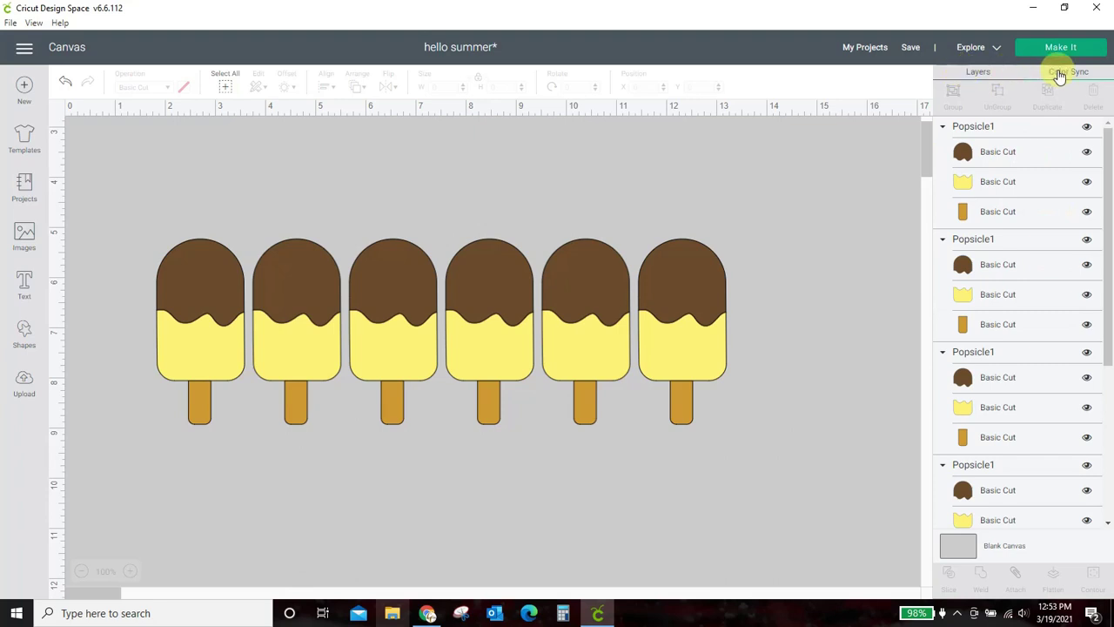
Recolor the top coating of the rightmost popsicle to light blue #90caf8
{"action": "left_click", "coordinate": [683, 279]}
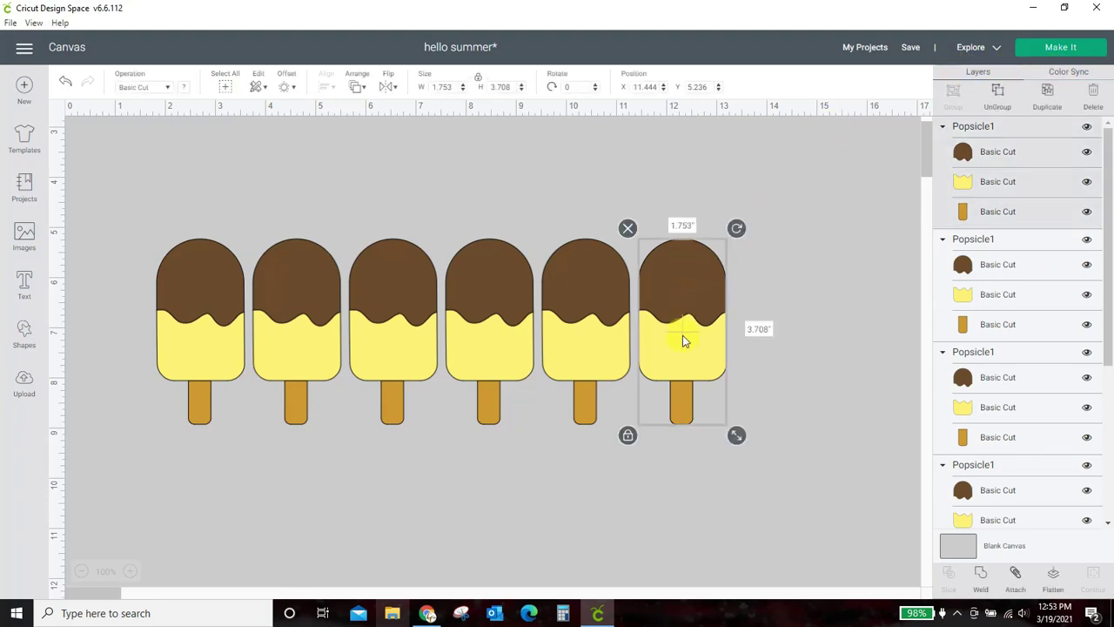
{"action": "left_click", "coordinate": [964, 155]}
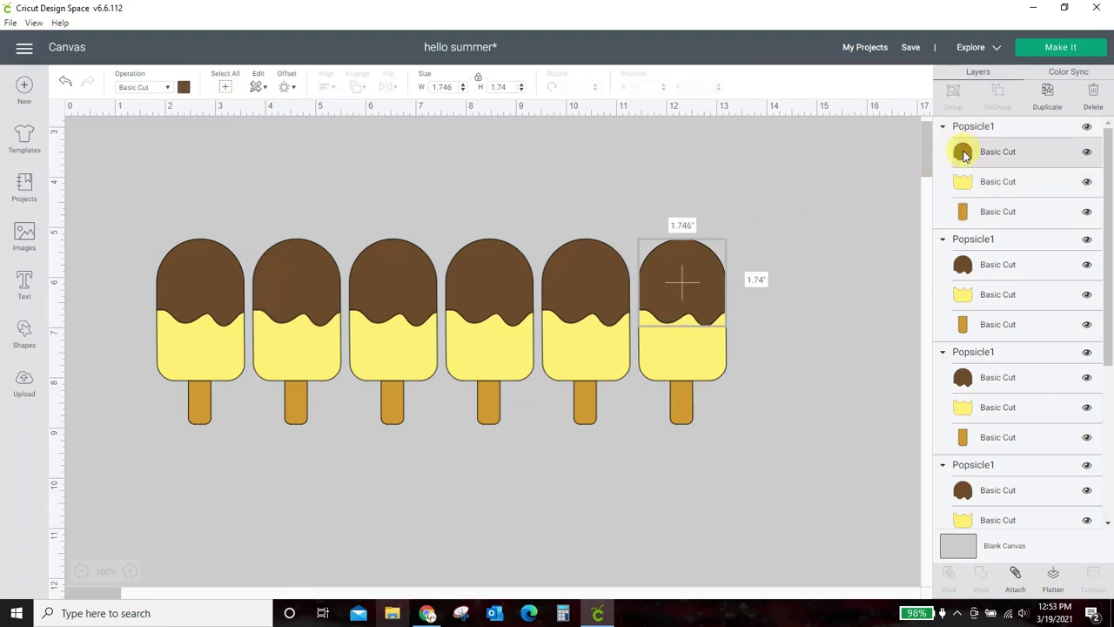
{"action": "left_click", "coordinate": [183, 88]}
{"action": "left_click", "coordinate": [253, 178]}
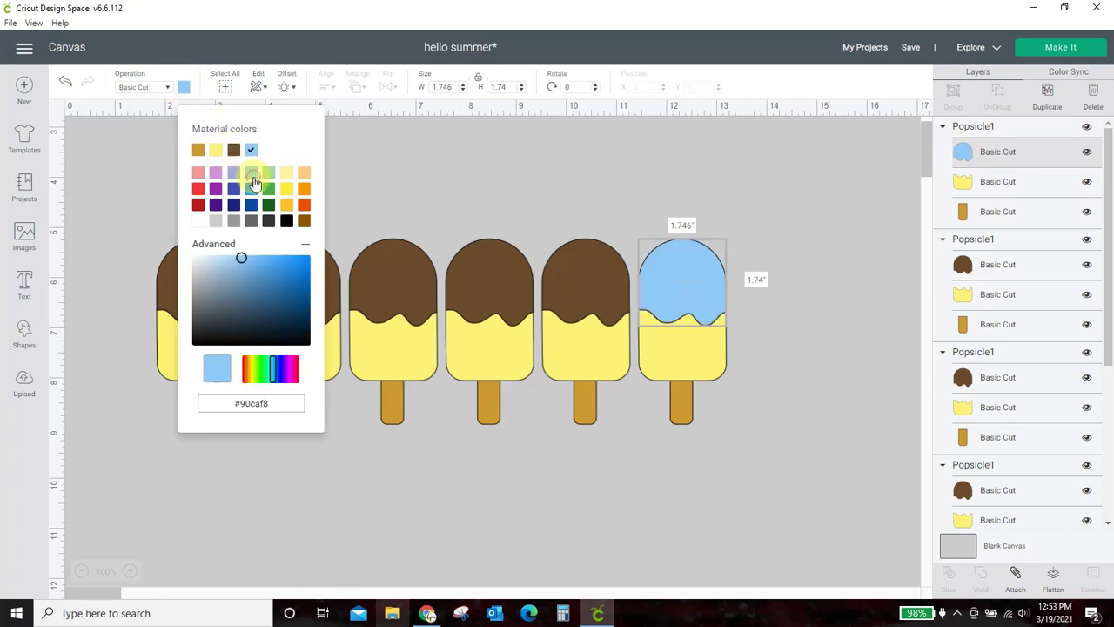
{"action": "left_click", "coordinate": [395, 171]}
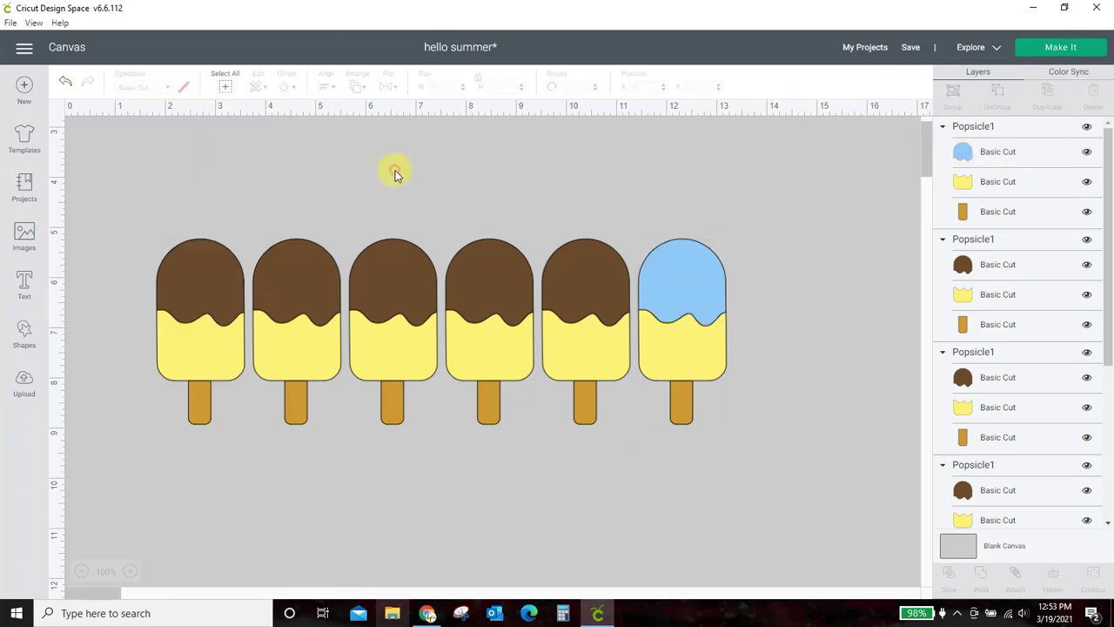
Recolor the top coating of the leftmost popsicle to the same light blue #90caf8
{"action": "left_click", "coordinate": [201, 254]}
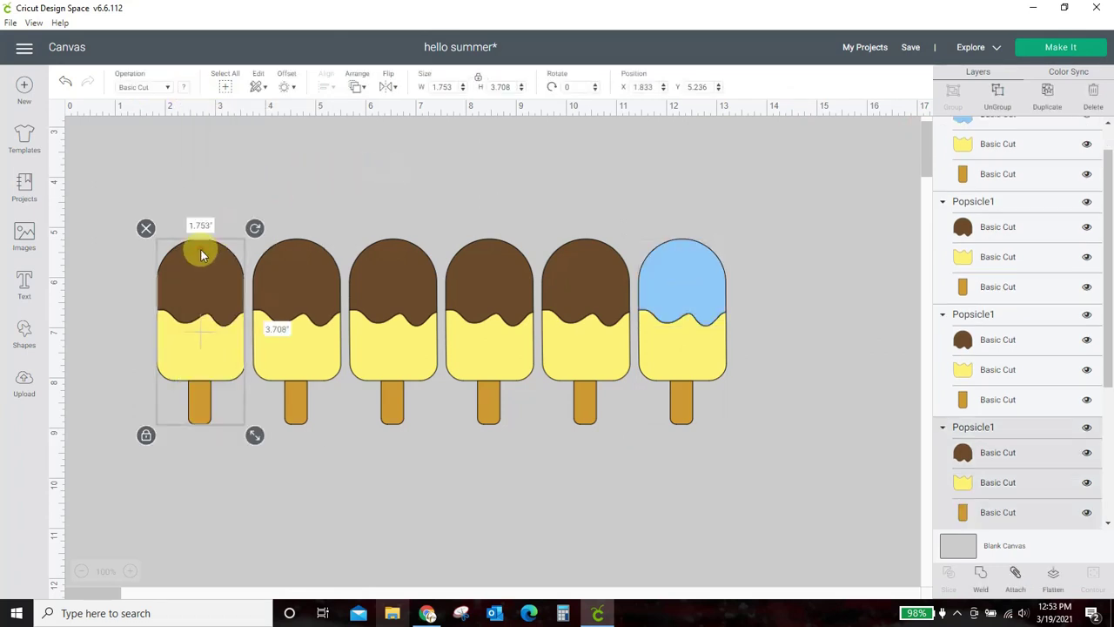
{"action": "left_click", "coordinate": [958, 453]}
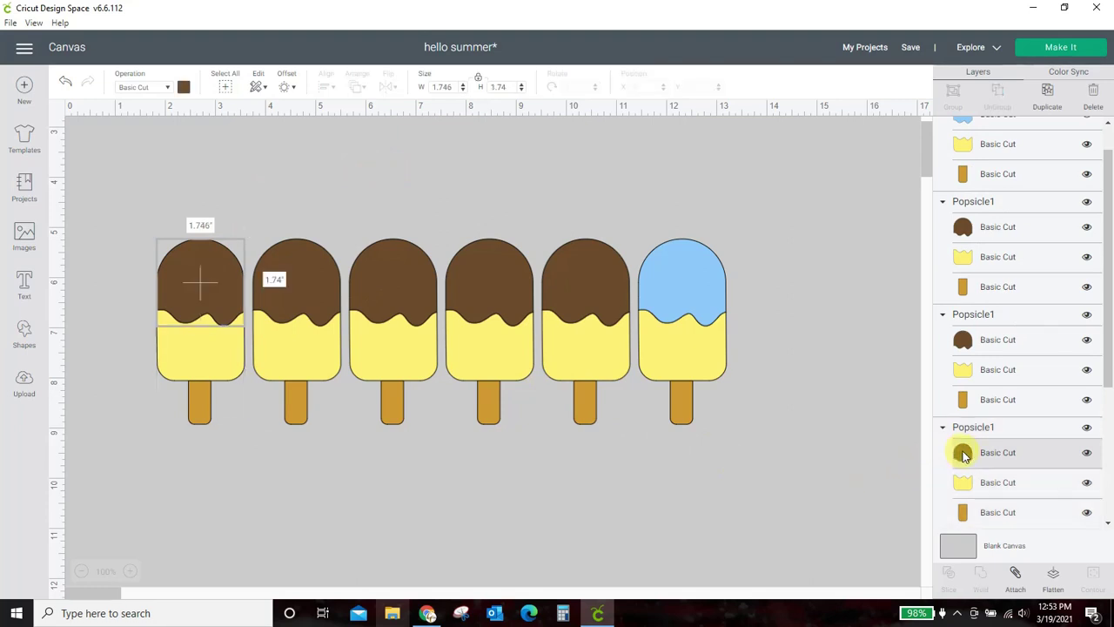
{"action": "left_click", "coordinate": [183, 88]}
{"action": "left_click", "coordinate": [252, 152]}
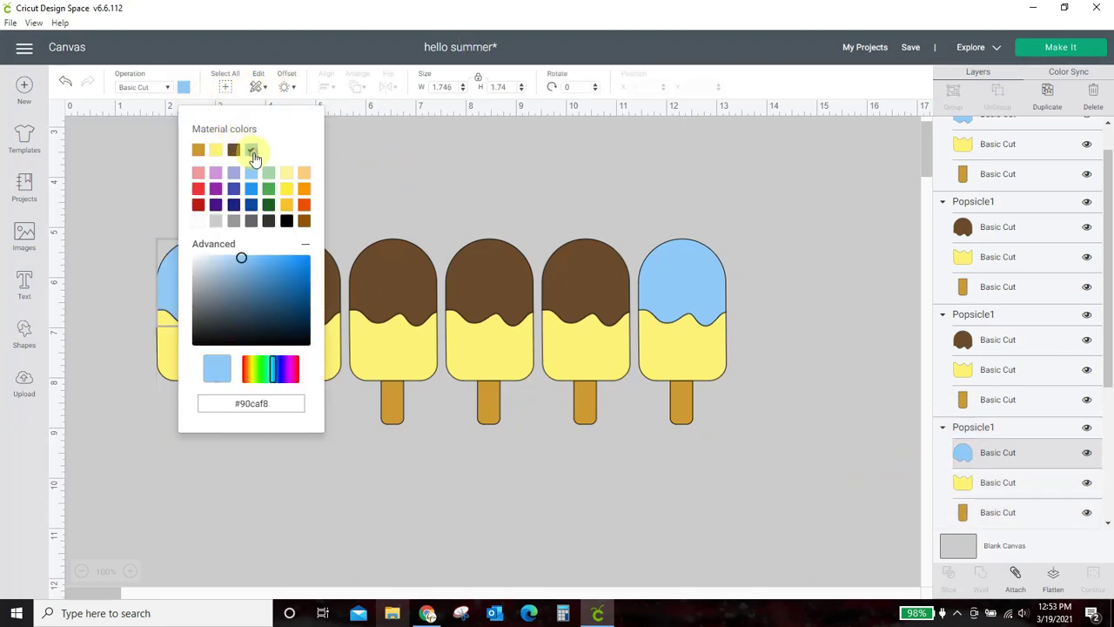
{"action": "left_click", "coordinate": [450, 158]}
Recolor the top coating of the second popsicle from the left to light purple #cf93da
{"action": "left_click", "coordinate": [292, 255]}
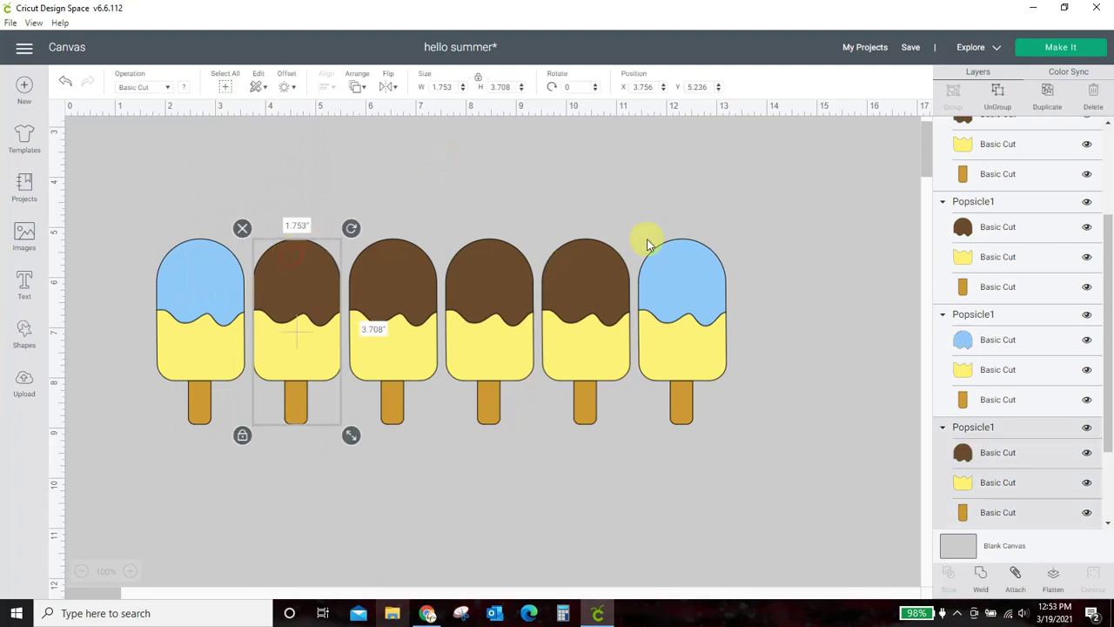
{"action": "left_click", "coordinate": [961, 454]}
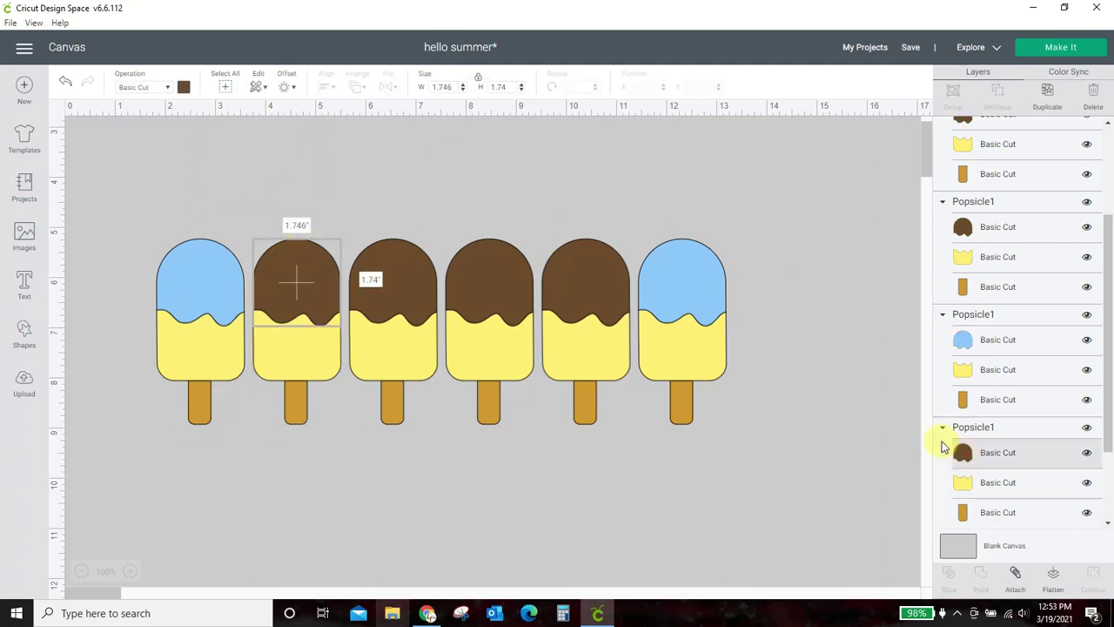
{"action": "left_click", "coordinate": [184, 88]}
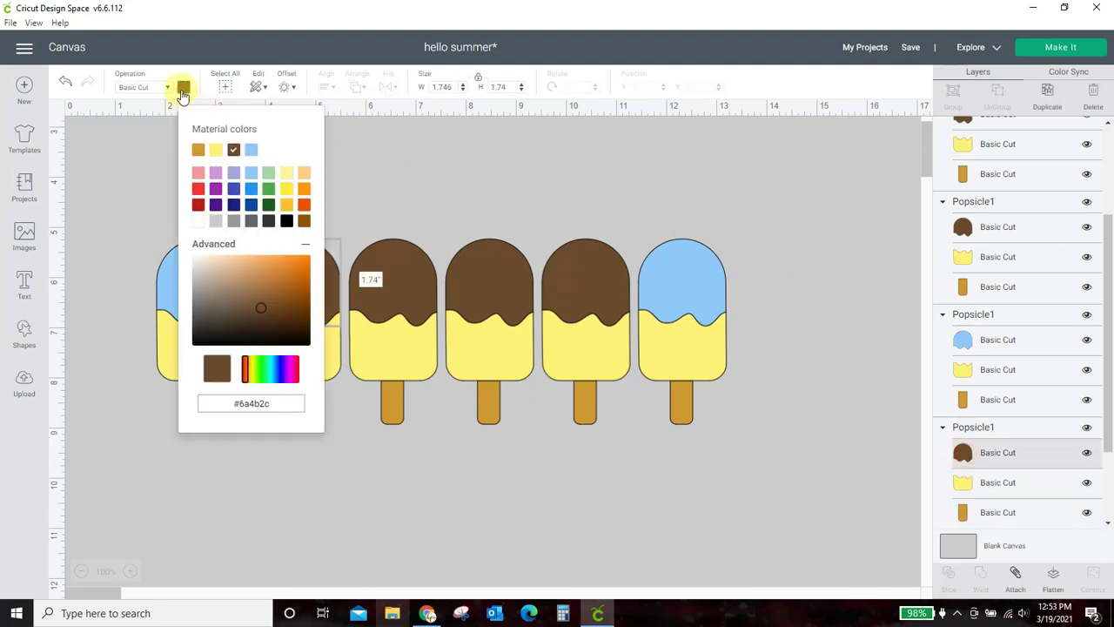
{"action": "left_click", "coordinate": [216, 174]}
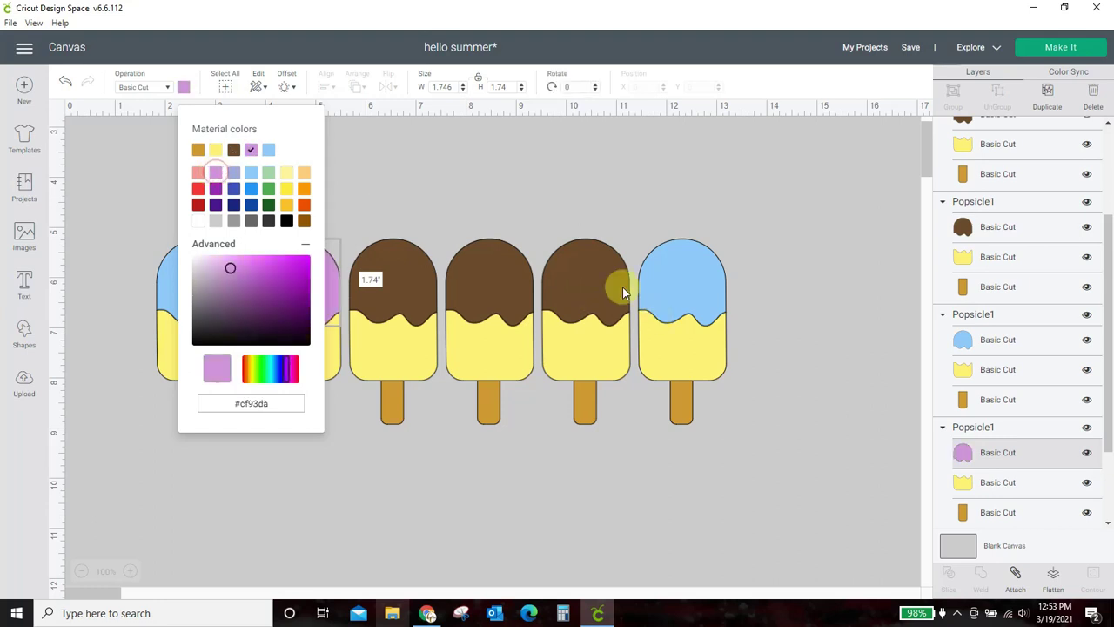
Recolor the top coating of the fifth popsicle from the left to the light purple already in use
{"action": "left_click", "coordinate": [580, 272]}
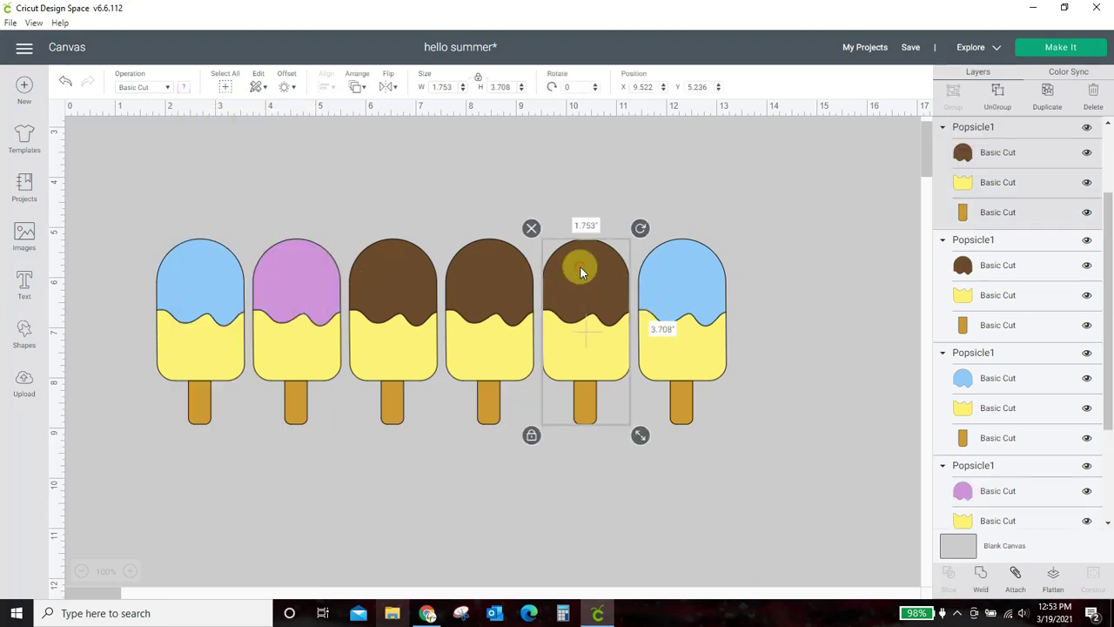
{"action": "left_click", "coordinate": [963, 160]}
{"action": "left_click", "coordinate": [183, 87]}
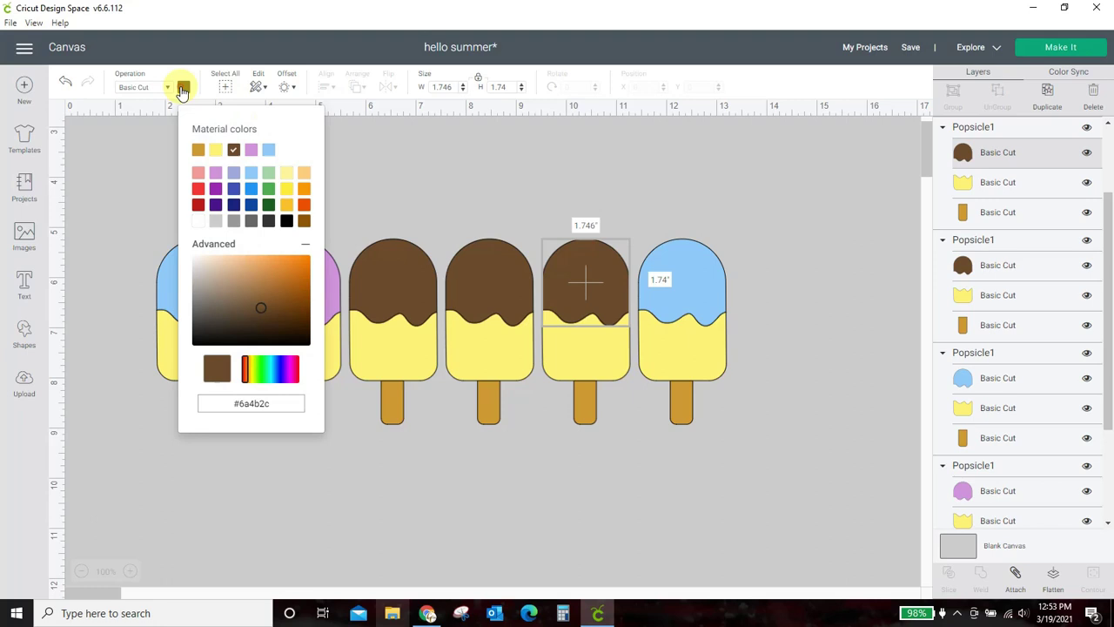
{"action": "left_click", "coordinate": [251, 149]}
Recolor the top coating of the third popsicle from the left to bright yellow #ffec3c
{"action": "left_click", "coordinate": [367, 272]}
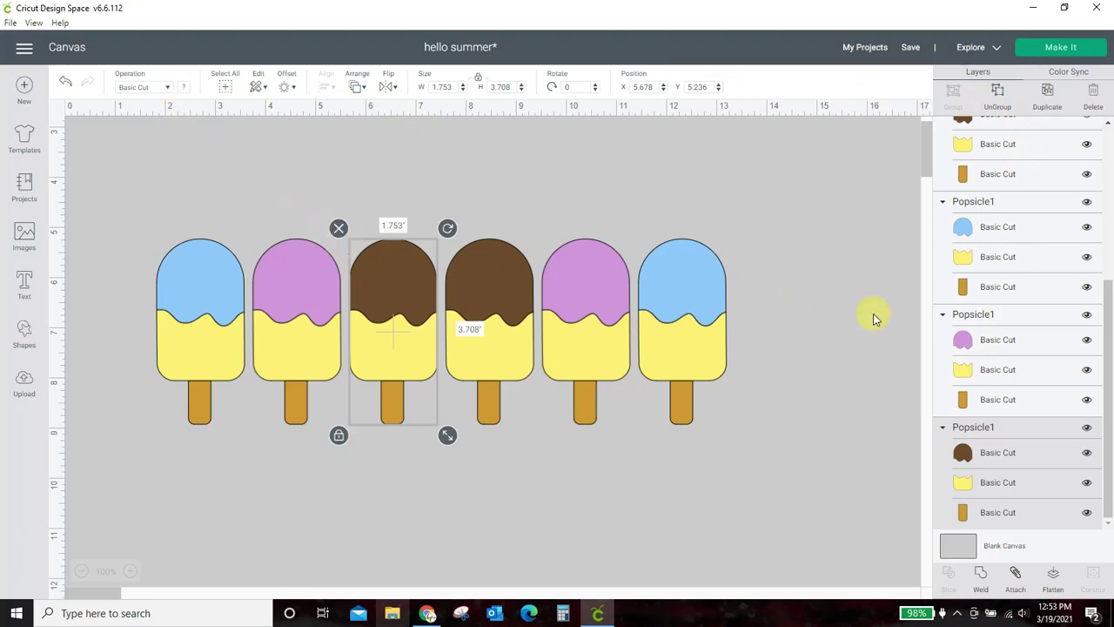
{"action": "left_click", "coordinate": [965, 454]}
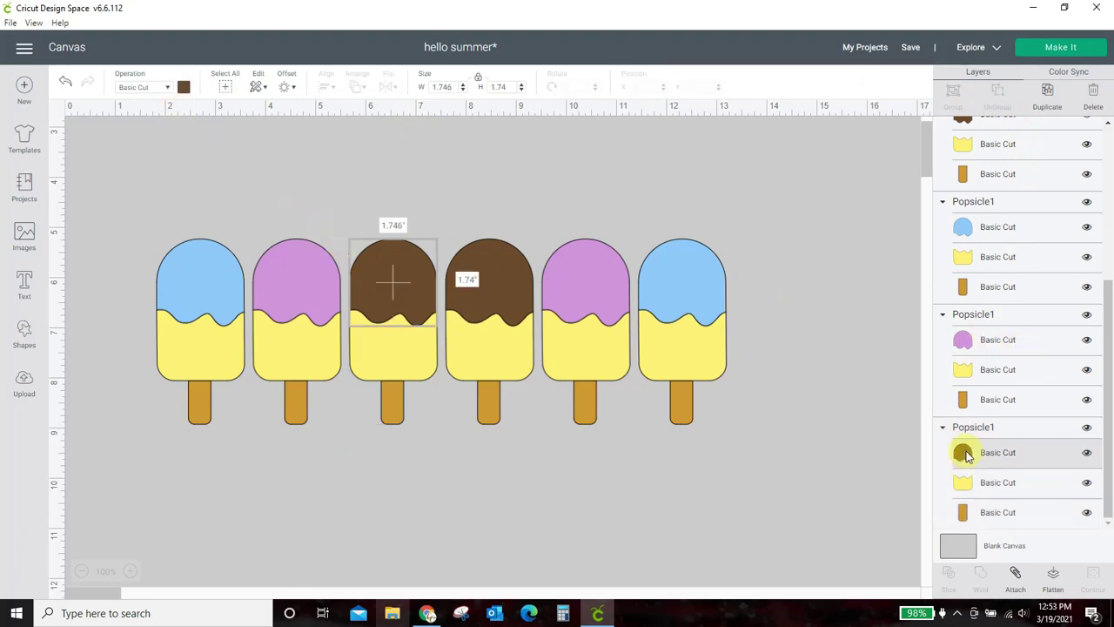
{"action": "left_click", "coordinate": [184, 87]}
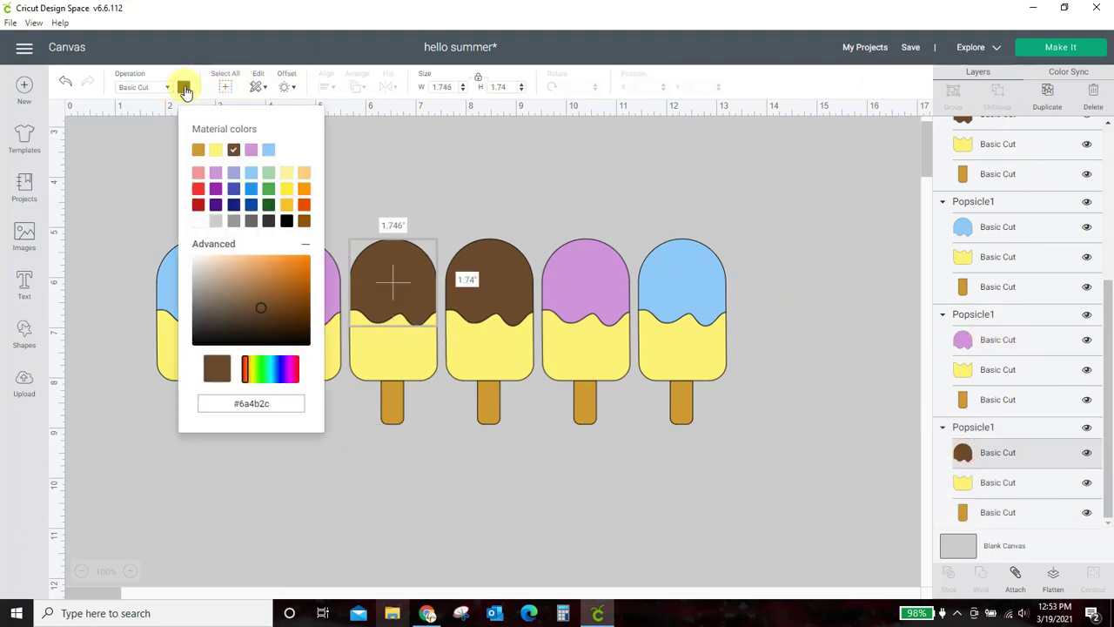
{"action": "left_click", "coordinate": [287, 189]}
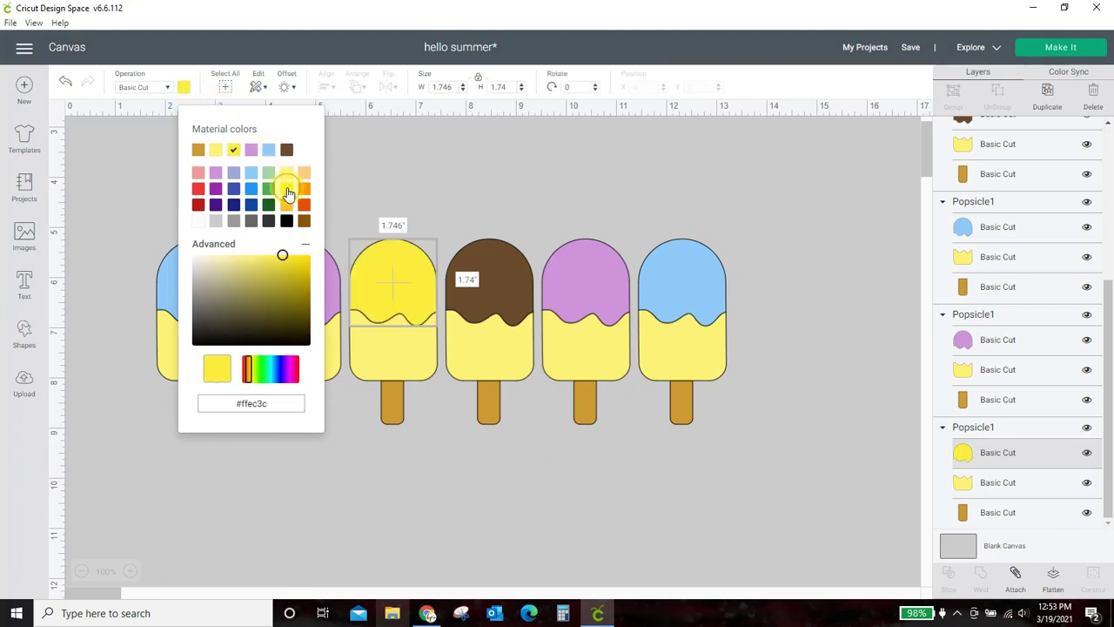
Shift the hue of the third popsicle's top coating to a slightly greener yellow
{"action": "left_click_drag", "start_coordinate": [248, 385], "coordinate": [252, 380]}
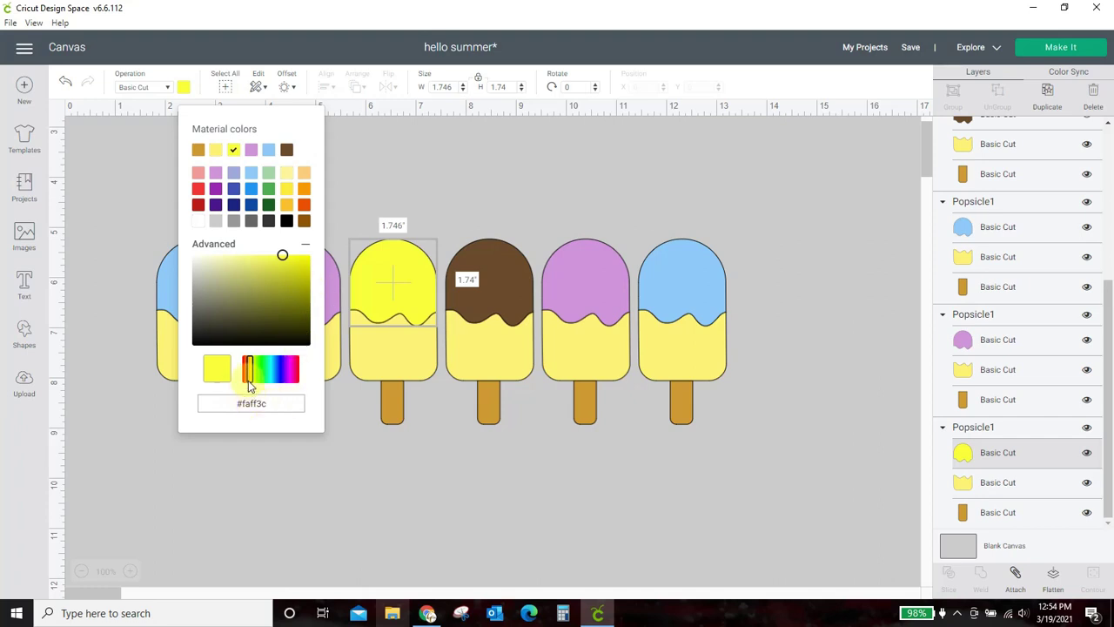
{"action": "left_click_drag", "start_coordinate": [248, 381], "coordinate": [255, 386]}
{"action": "left_click", "coordinate": [535, 497]}
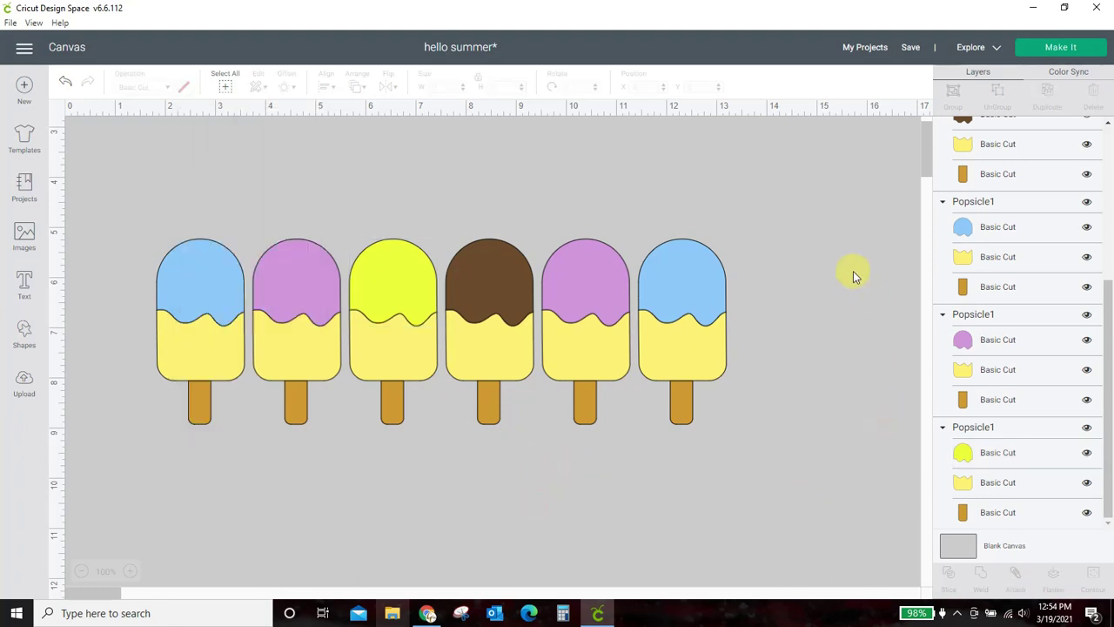
Recolor the top coating of the fourth popsicle from the left to bright green #52e758
{"action": "left_click", "coordinate": [479, 280]}
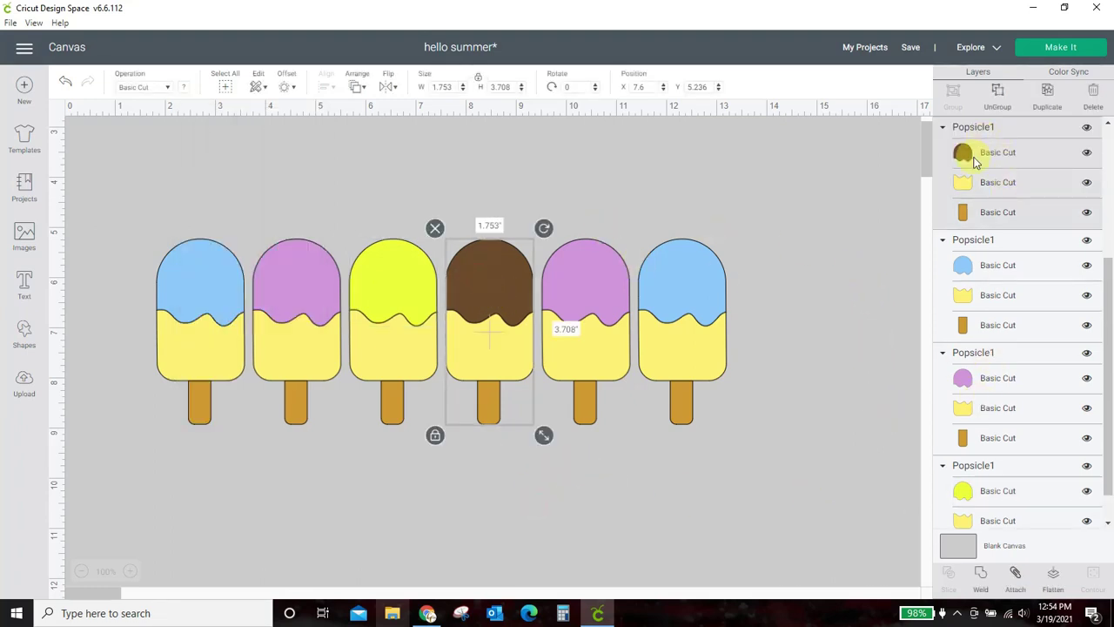
{"action": "left_click", "coordinate": [183, 86]}
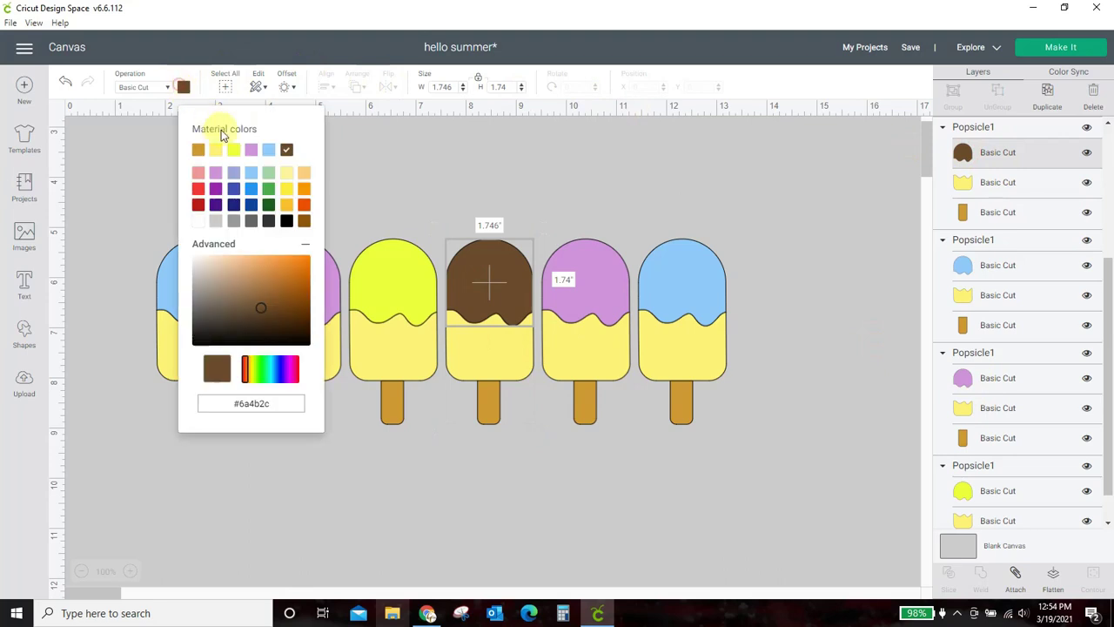
{"action": "left_click", "coordinate": [268, 174]}
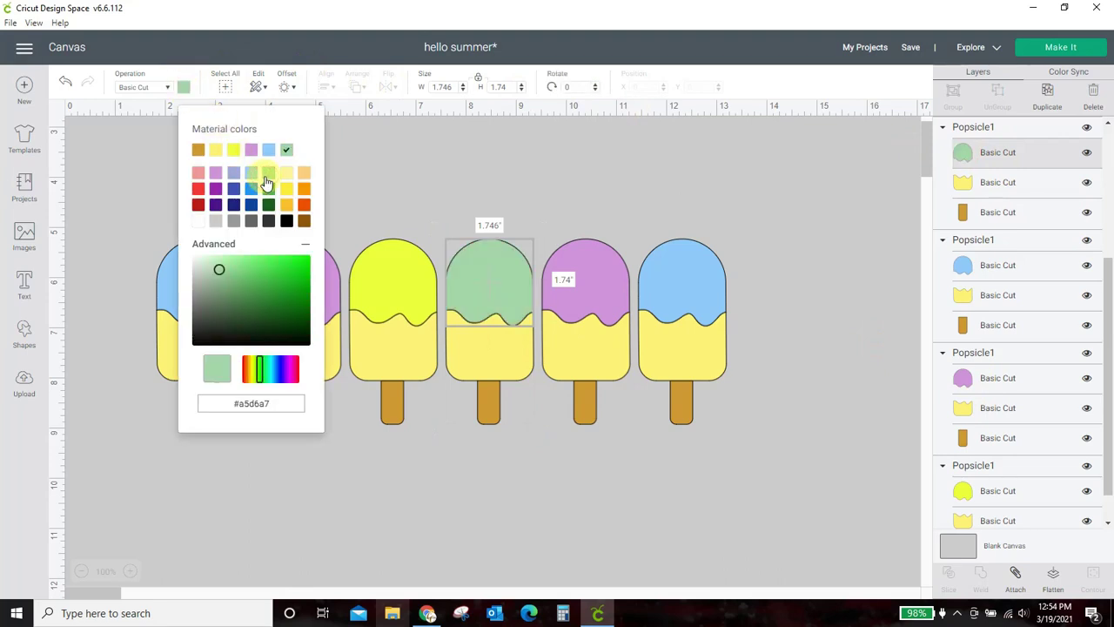
{"action": "left_click_drag", "start_coordinate": [222, 271], "coordinate": [269, 264]}
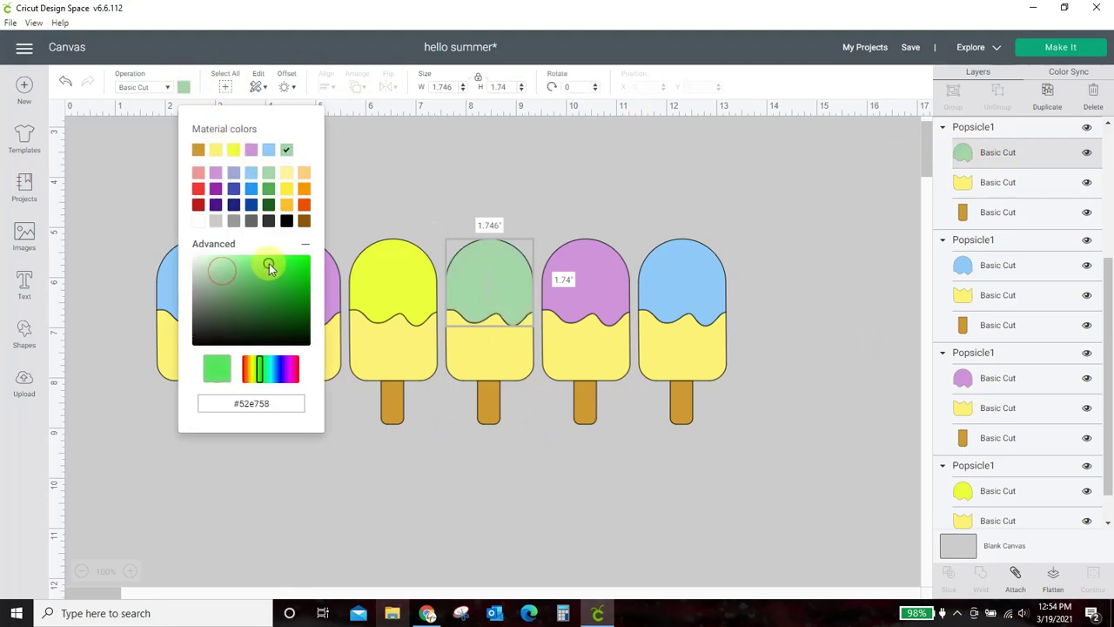
{"action": "left_click", "coordinate": [839, 393]}
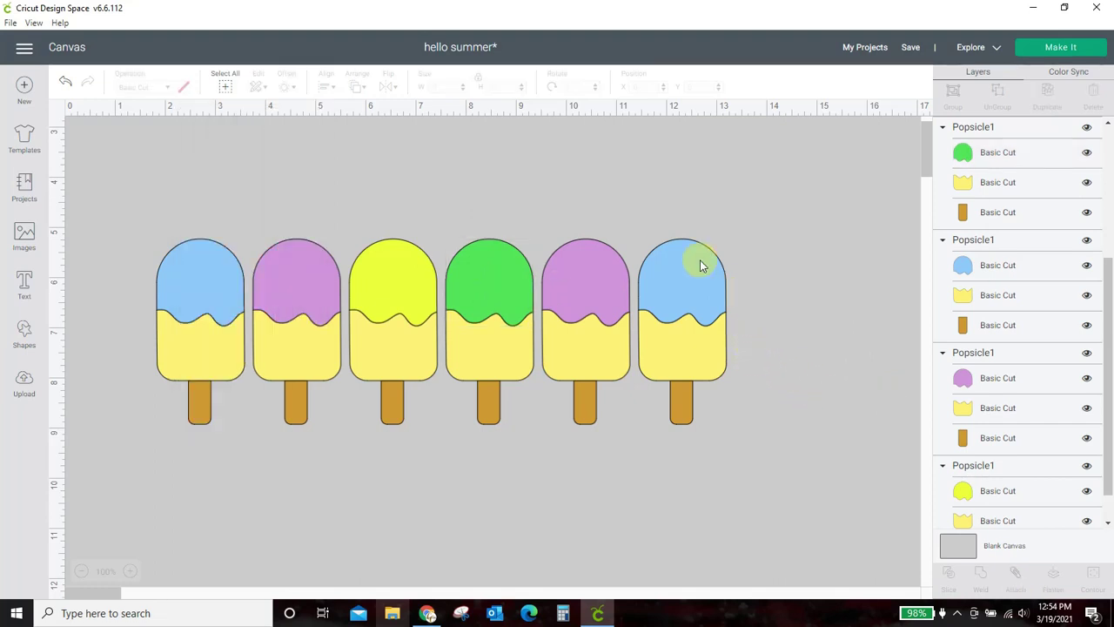
Group all six popsicles and move the group lower on the canvas, to about X 3.111, Y 7.292
{"action": "left_click_drag", "start_coordinate": [130, 199], "coordinate": [787, 470]}
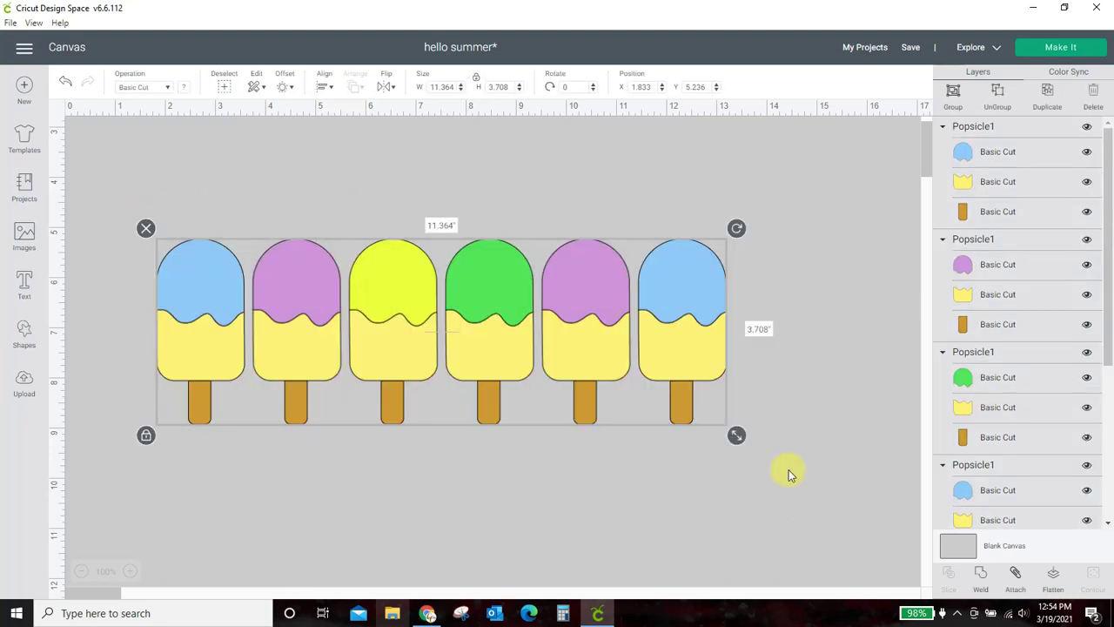
{"action": "left_click", "coordinate": [955, 98]}
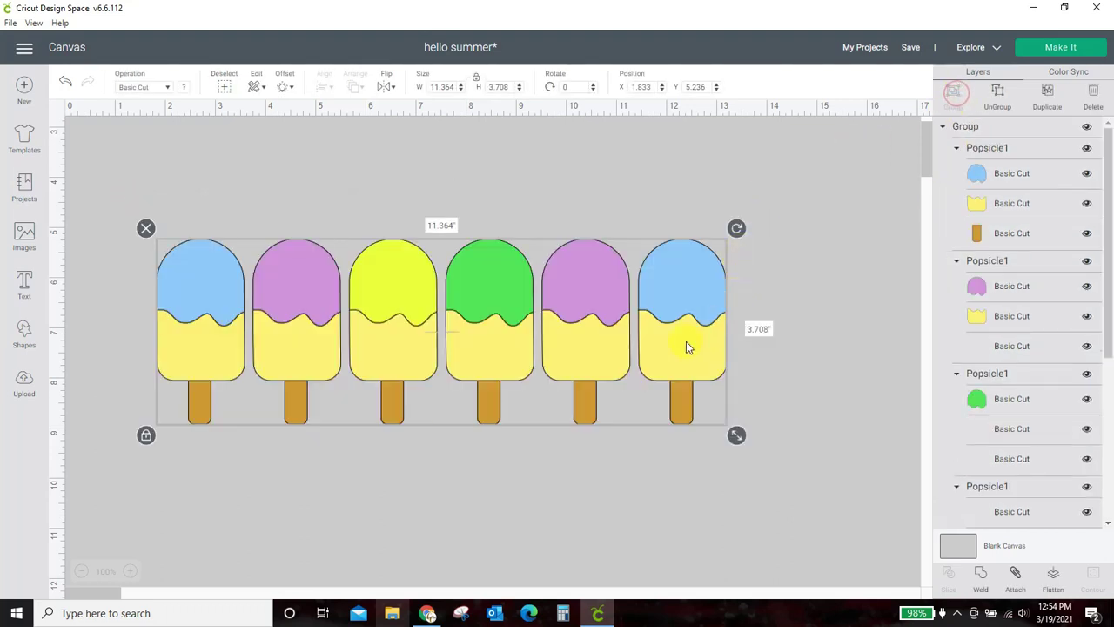
{"action": "left_click_drag", "start_coordinate": [676, 350], "coordinate": [739, 452]}
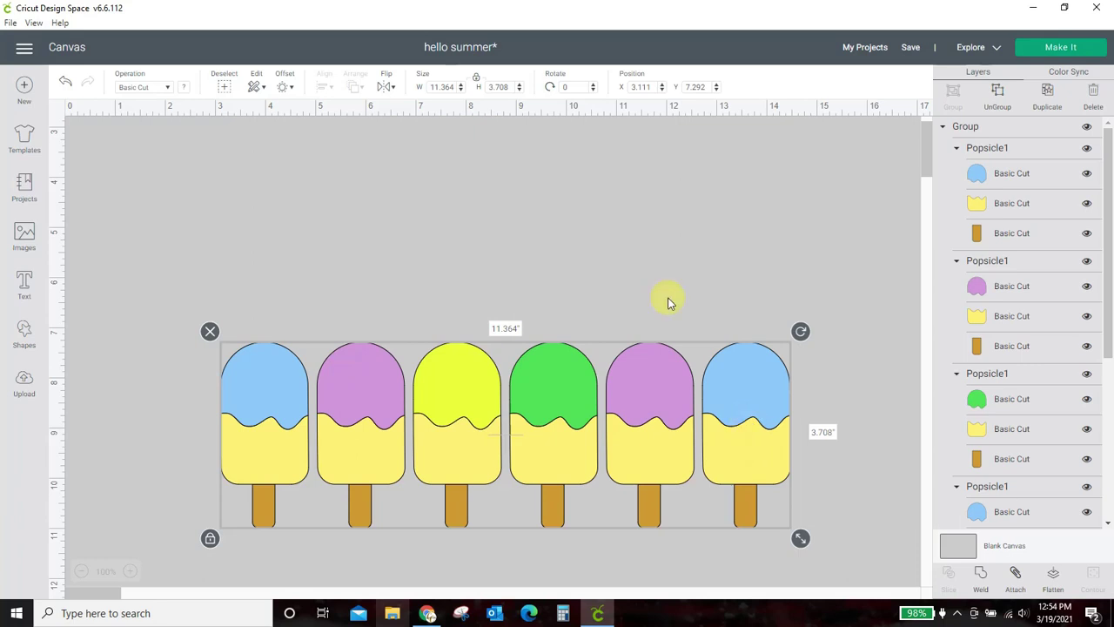
Add the text "summer" in the Sorinka A font
{"action": "left_click", "coordinate": [25, 286]}
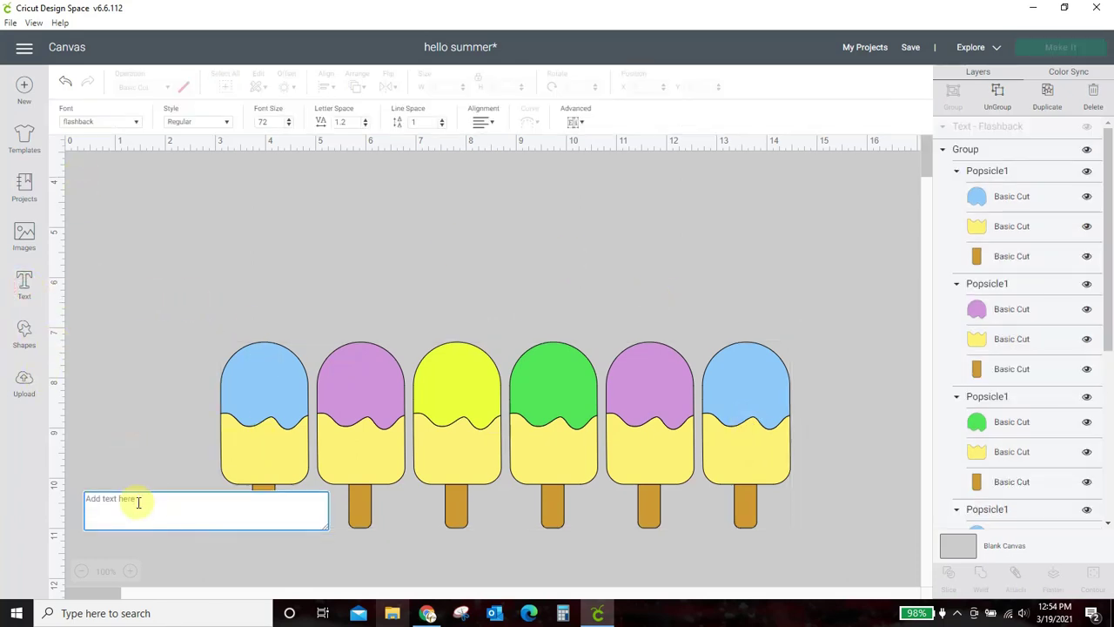
{"action": "left_click", "coordinate": [97, 124]}
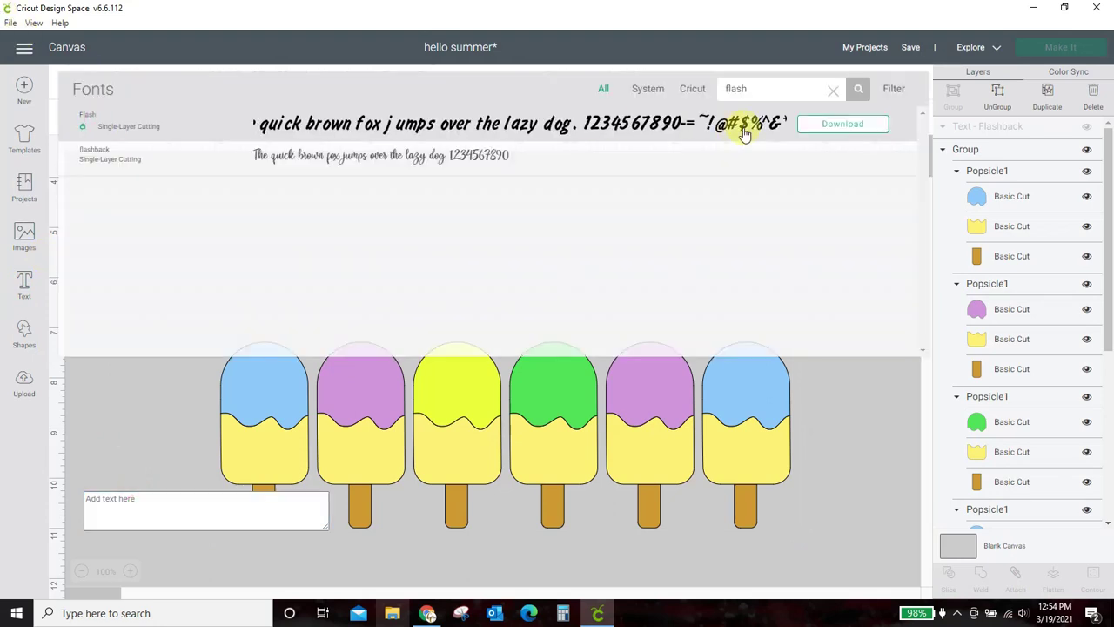
{"action": "left_click", "coordinate": [834, 92]}
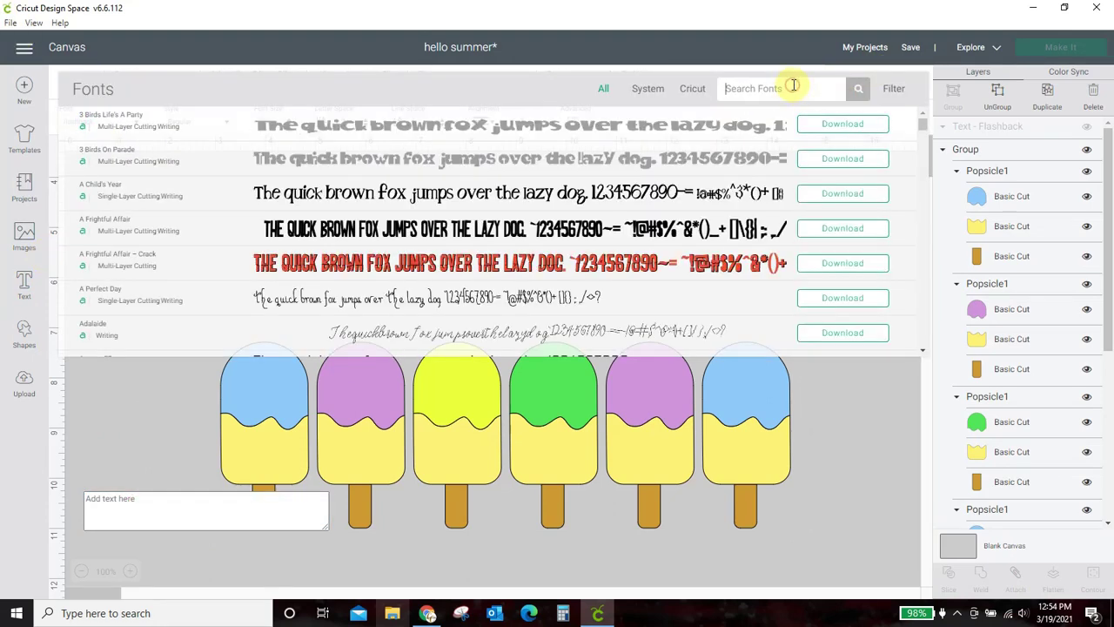
{"action": "type", "text": "sorink"}
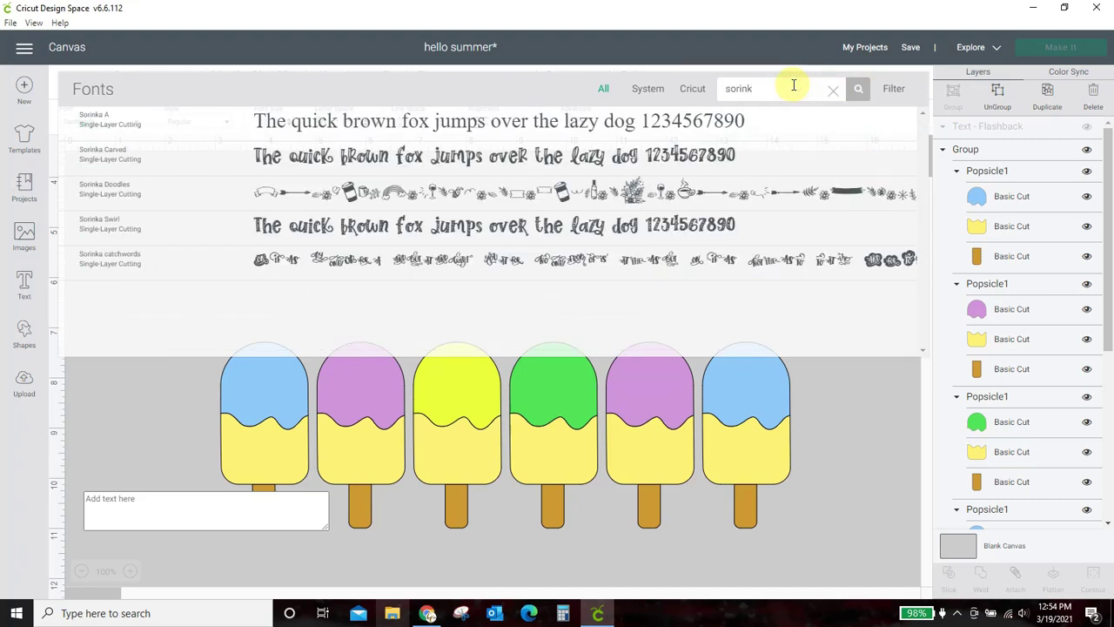
{"action": "left_click", "coordinate": [475, 127]}
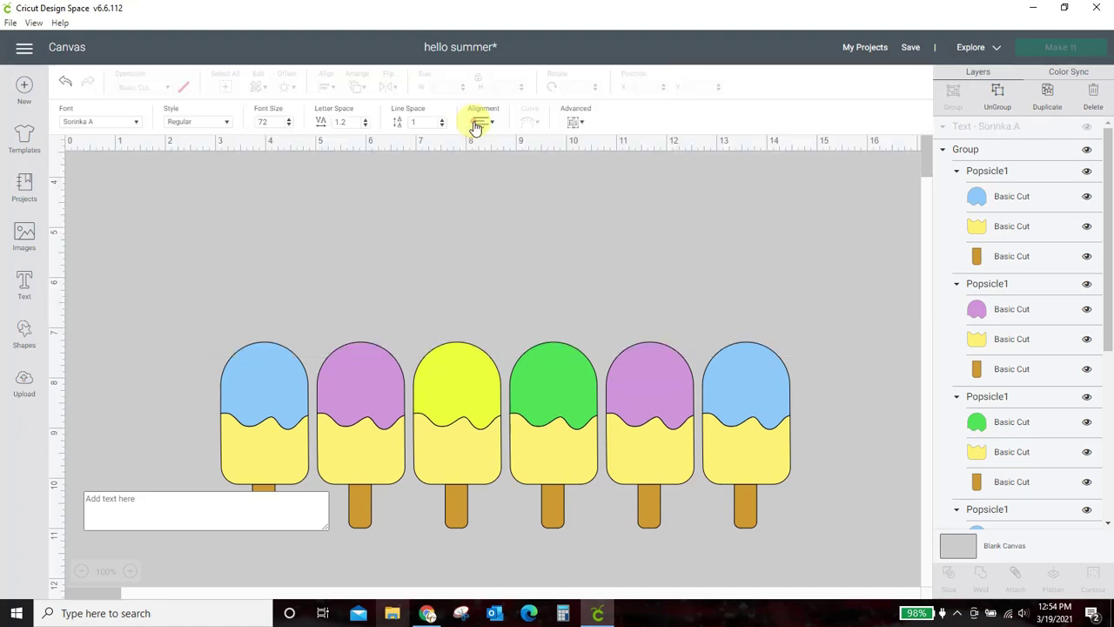
{"action": "left_click", "coordinate": [174, 510]}
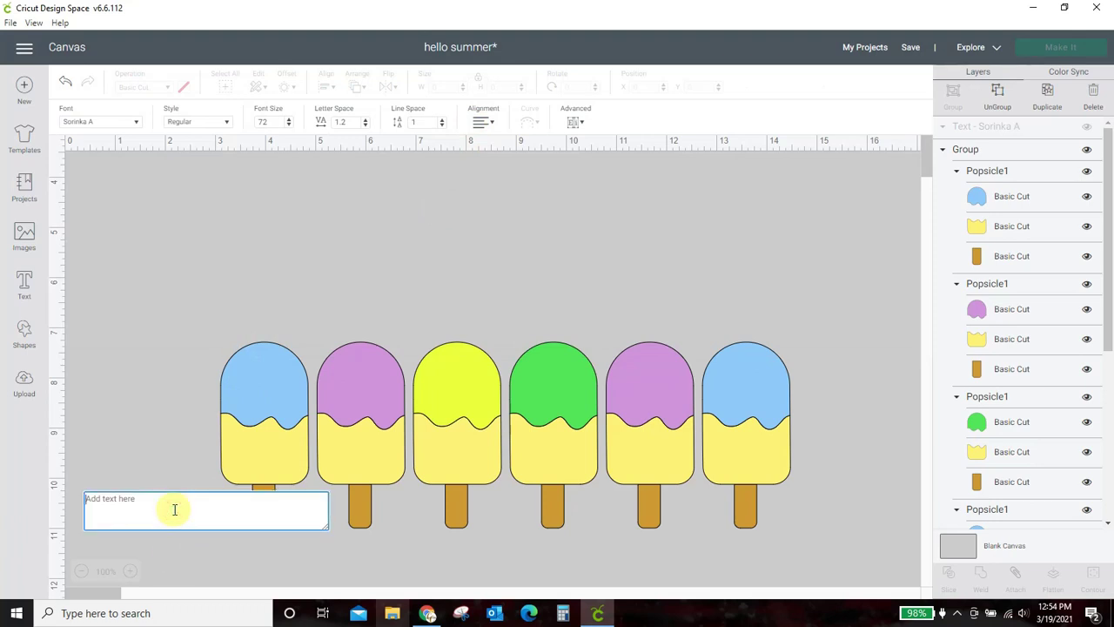
{"action": "type", "text": "summer"}
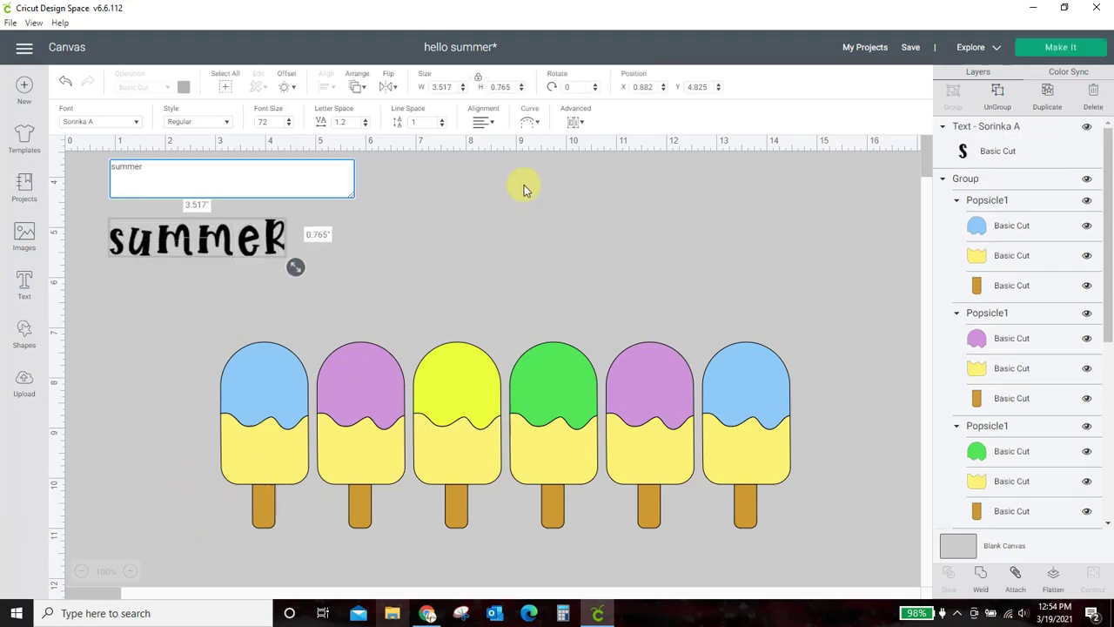
Place the word over the popsicle row and enlarge it to about 14.178 in wide, starting on the first popsicle
{"action": "left_click", "coordinate": [518, 211]}
{"action": "left_click_drag", "start_coordinate": [273, 229], "coordinate": [646, 474]}
{"action": "left_click_drag", "start_coordinate": [733, 431], "coordinate": [715, 413]}
{"action": "left_click_drag", "start_coordinate": [766, 464], "coordinate": [803, 499]}
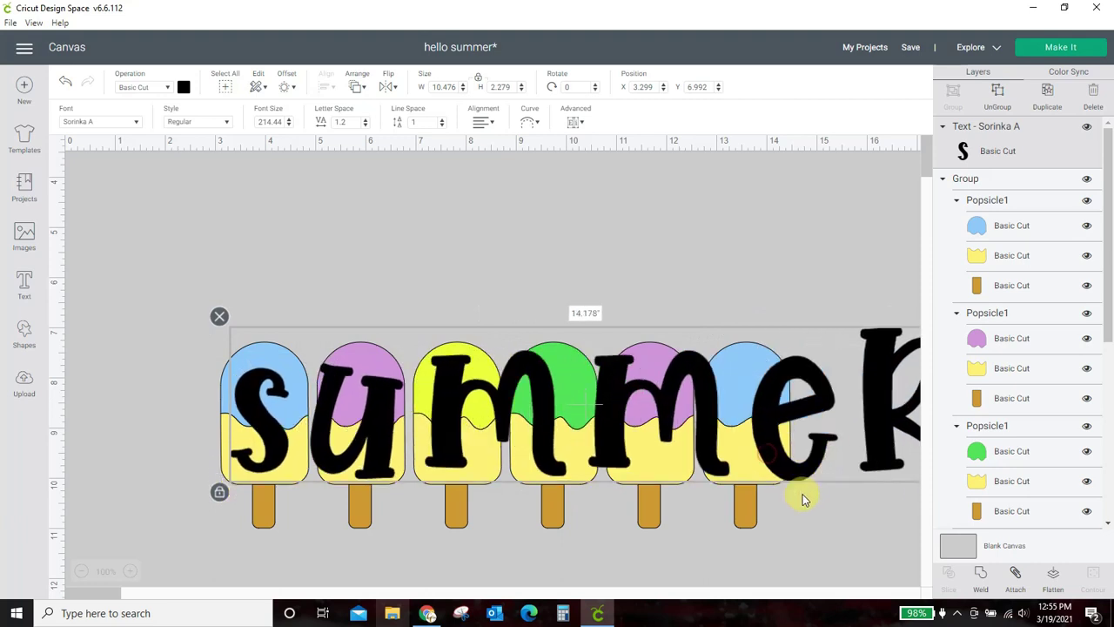
{"action": "left_click_drag", "start_coordinate": [382, 446], "coordinate": [386, 447]}
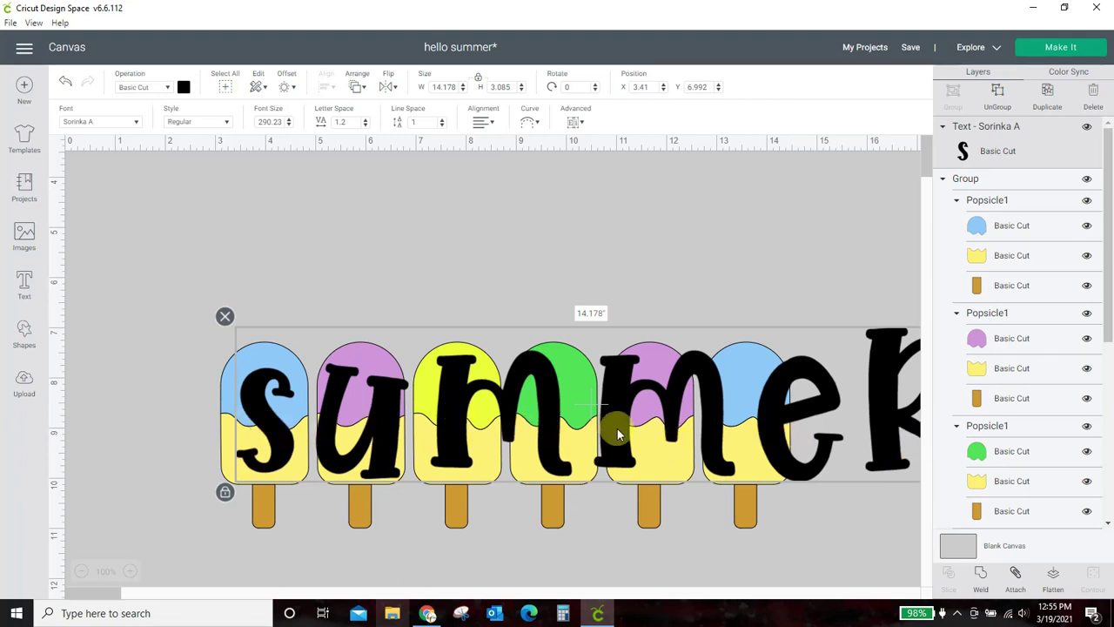
Ungroup the word to letters and enlarge the s to about 1.28 × 2.286 in on the first popsicle
{"action": "left_click", "coordinate": [571, 124]}
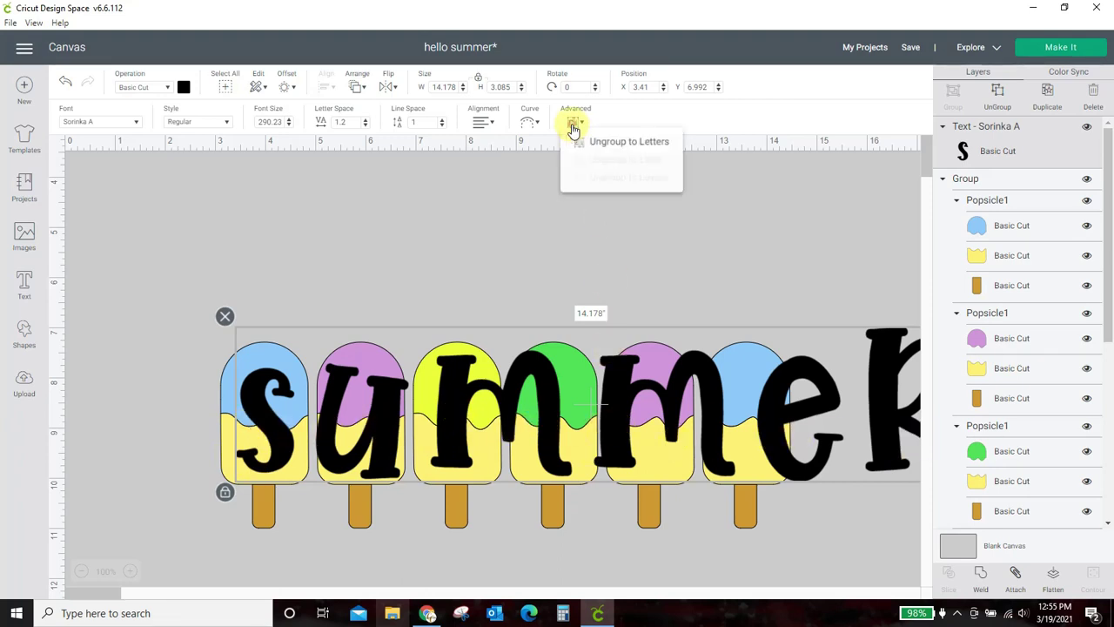
{"action": "left_click", "coordinate": [594, 142]}
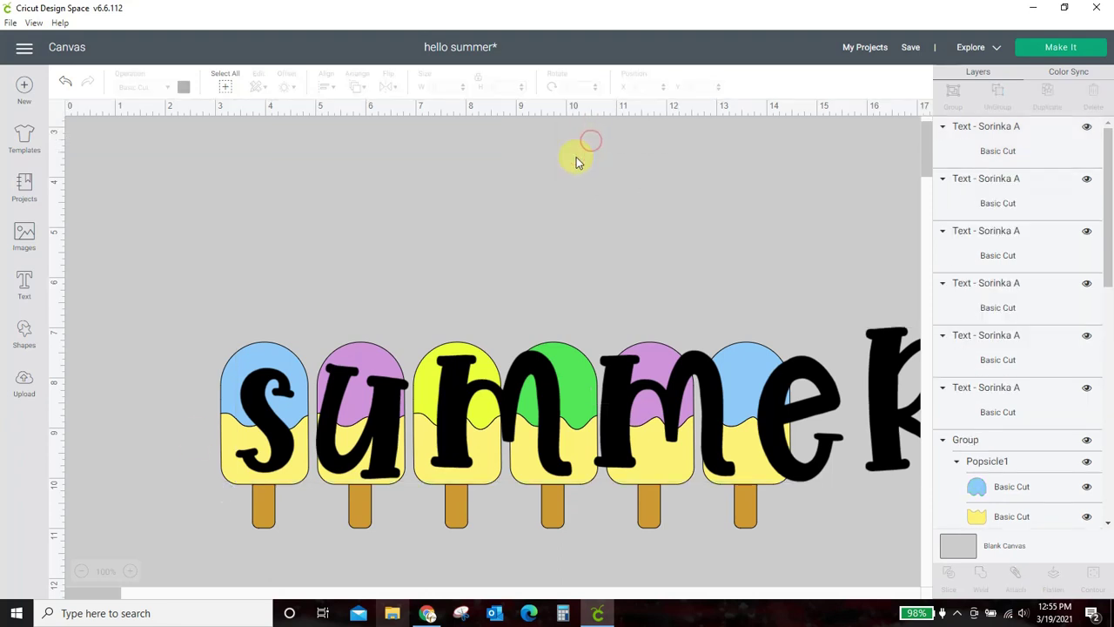
{"action": "left_click", "coordinate": [259, 444]}
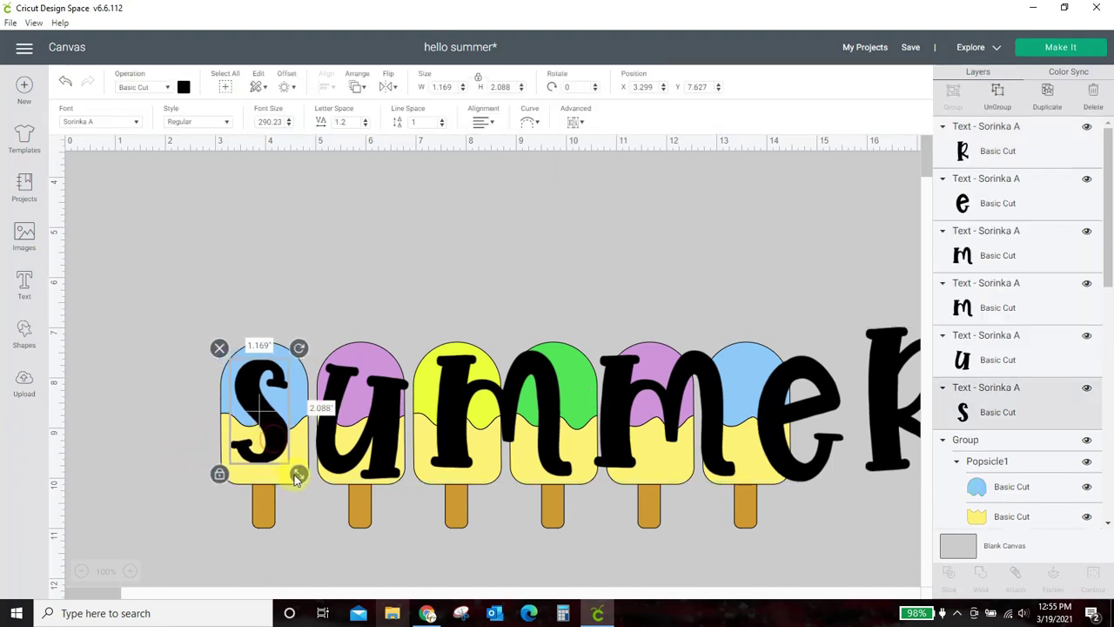
{"action": "left_click_drag", "start_coordinate": [298, 474], "coordinate": [304, 488]}
Fit the u to the second popsicle at about 1.541 × 2.137 in and the first m to the third at about 1.495 × 2.157 in
{"action": "left_click", "coordinate": [388, 450]}
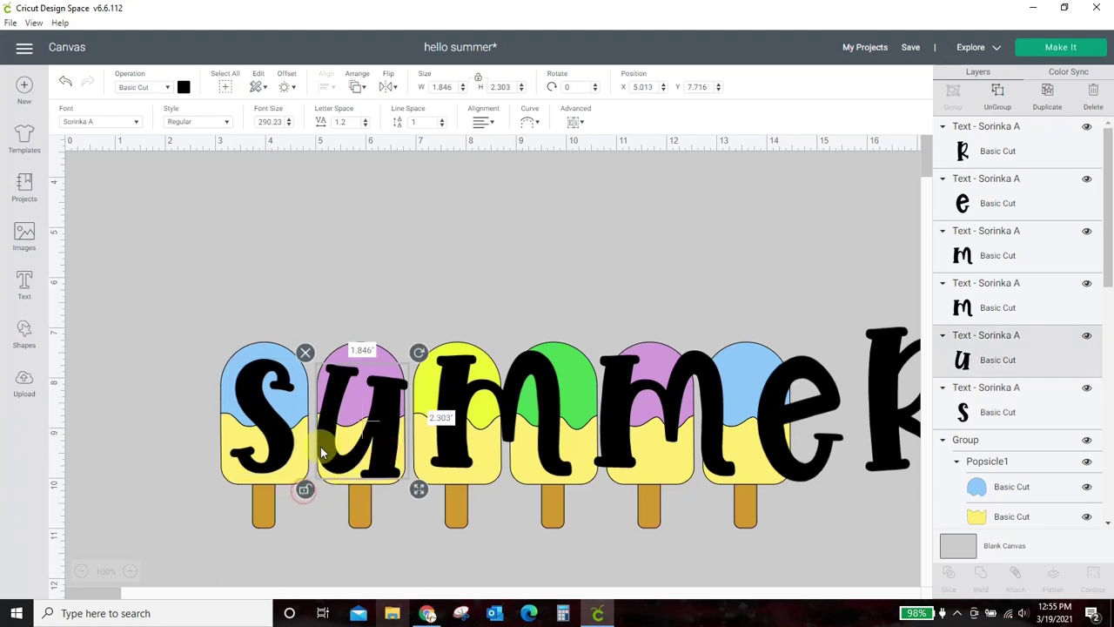
{"action": "left_click_drag", "start_coordinate": [419, 492], "coordinate": [384, 450]}
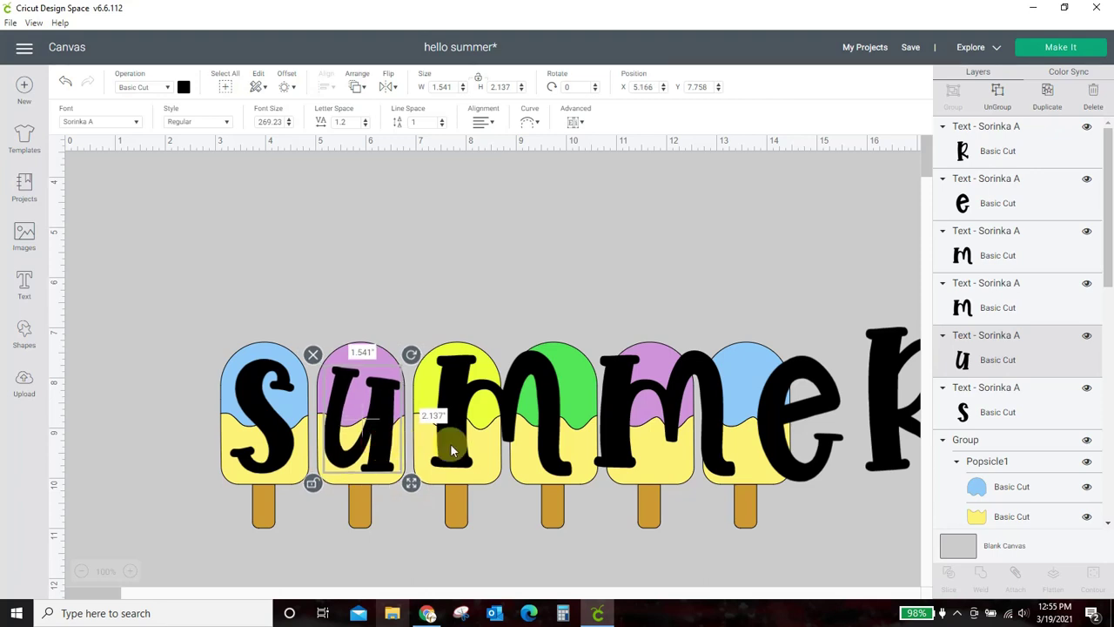
{"action": "left_click", "coordinate": [433, 464]}
{"action": "left_click", "coordinate": [421, 488]}
{"action": "left_click_drag", "start_coordinate": [581, 487], "coordinate": [484, 461]}
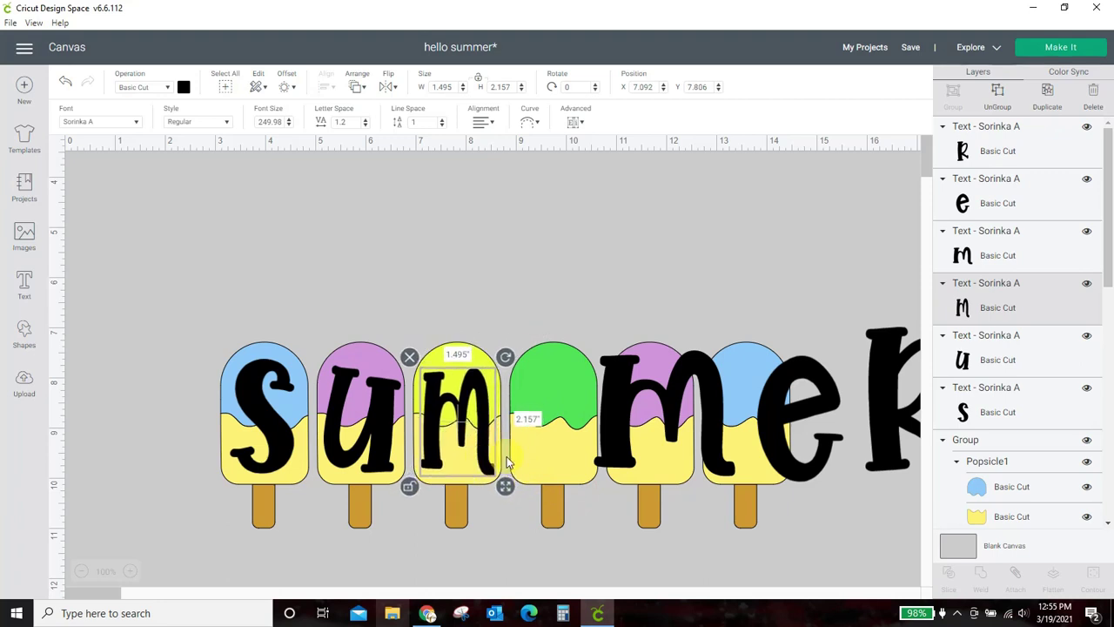
Replace the oversized second m with a duplicate of the resized m, placed on the fourth popsicle
{"action": "left_click", "coordinate": [615, 432]}
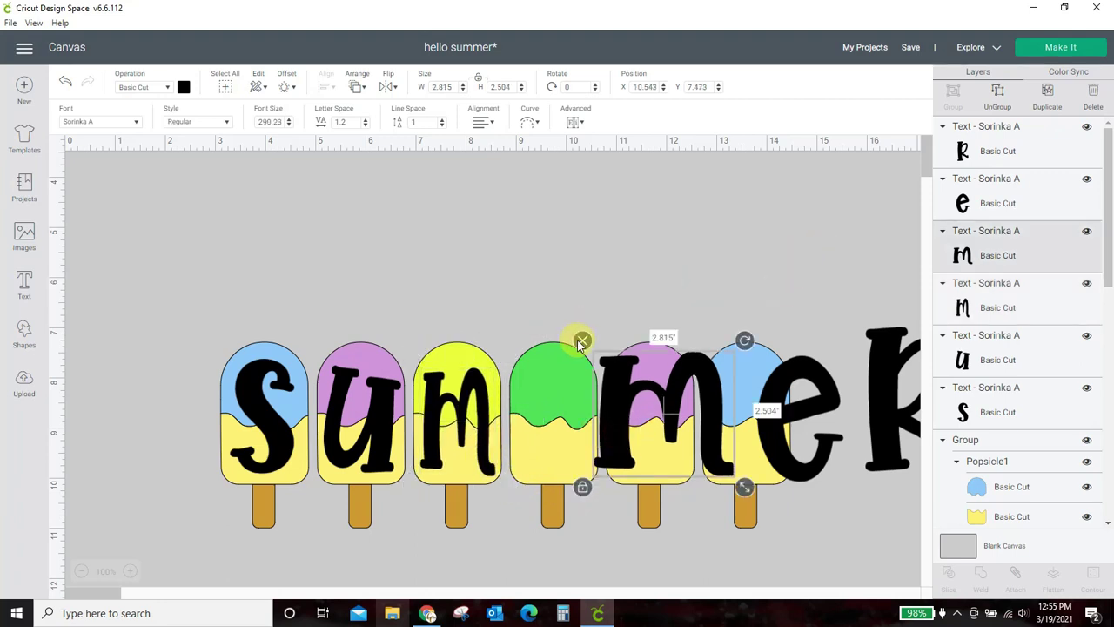
{"action": "left_click", "coordinate": [582, 341]}
{"action": "left_click", "coordinate": [475, 412]}
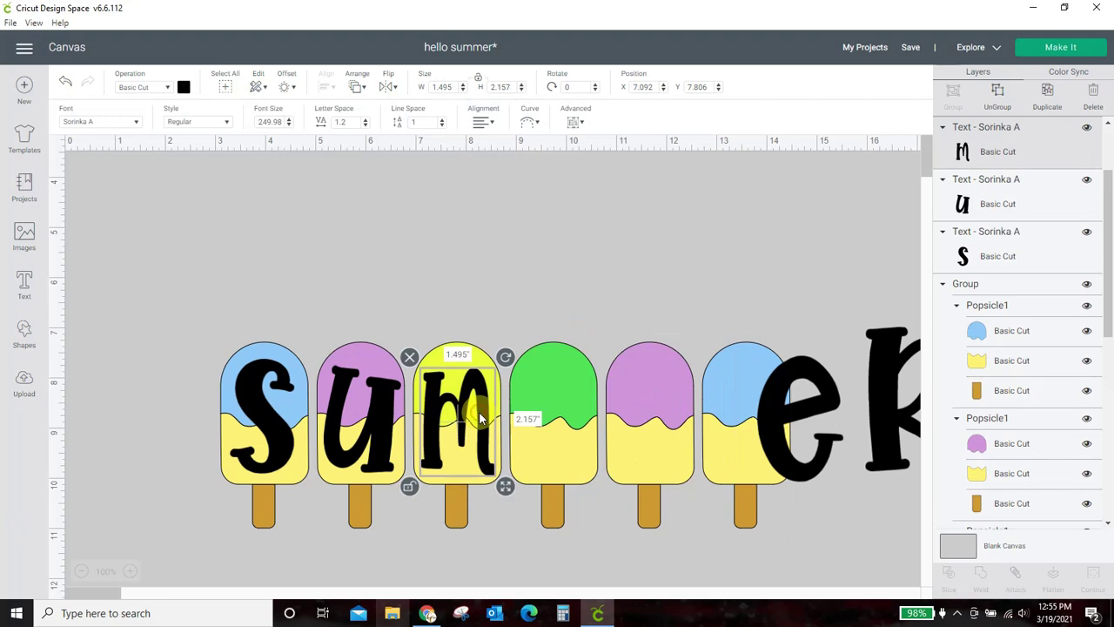
{"action": "left_click", "coordinate": [1051, 94]}
{"action": "left_click_drag", "start_coordinate": [498, 443], "coordinate": [573, 424]}
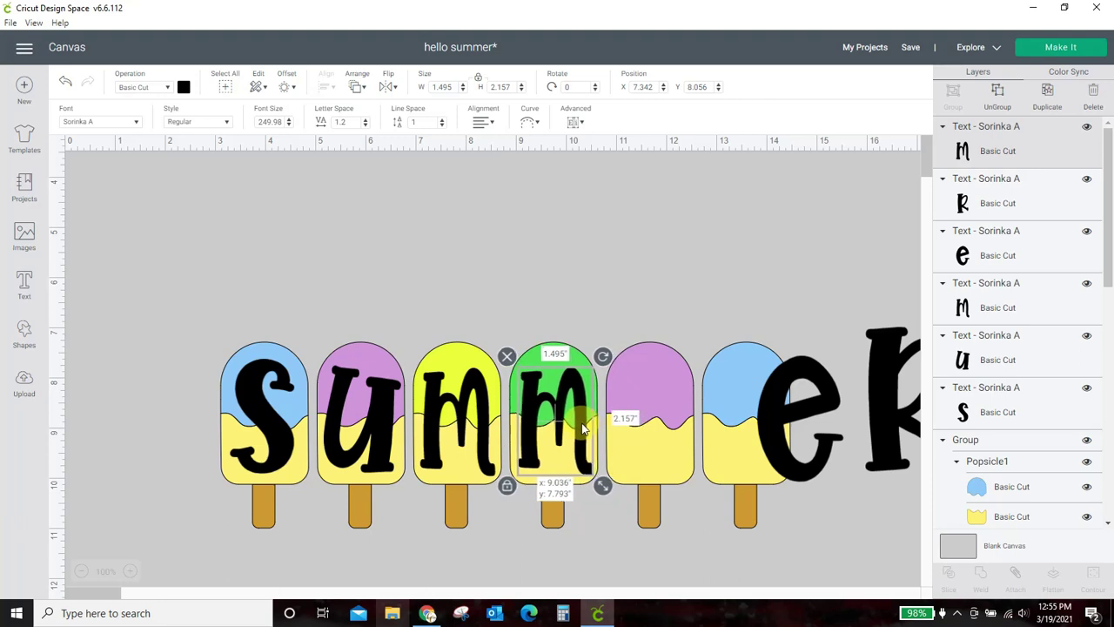
Fit the e to the fifth popsicle at about 1.479 × 2.165 in and the R to the sixth at about 1.318 × 2.346 in
{"action": "left_click_drag", "start_coordinate": [770, 425], "coordinate": [632, 425]}
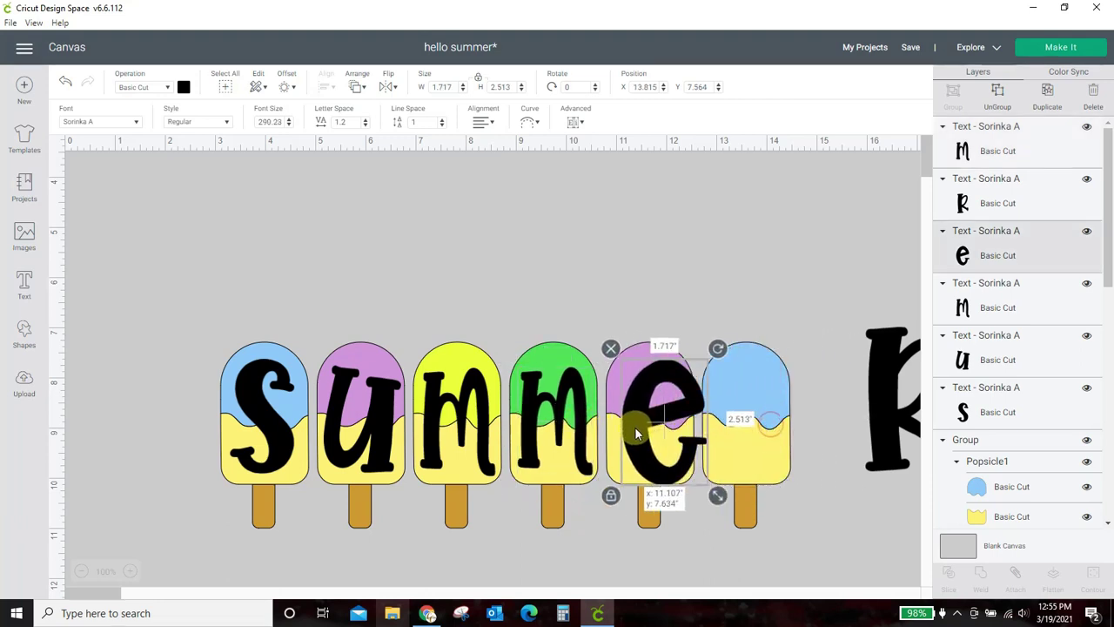
{"action": "left_click_drag", "start_coordinate": [707, 497], "coordinate": [646, 458]}
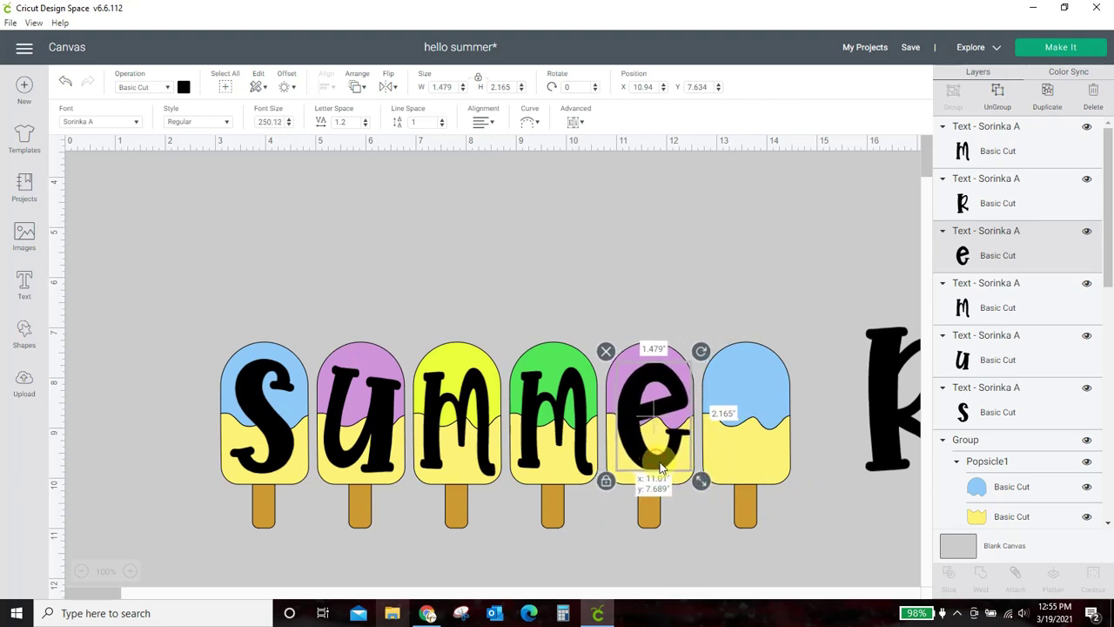
{"action": "left_click_drag", "start_coordinate": [871, 448], "coordinate": [780, 448]}
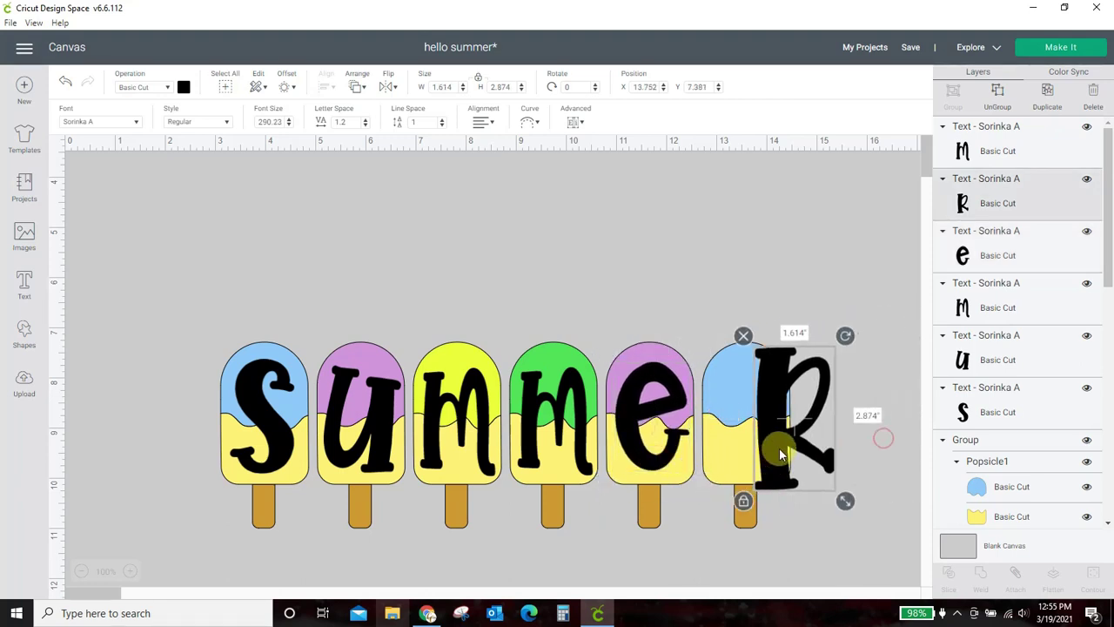
{"action": "left_click_drag", "start_coordinate": [845, 502], "coordinate": [735, 449]}
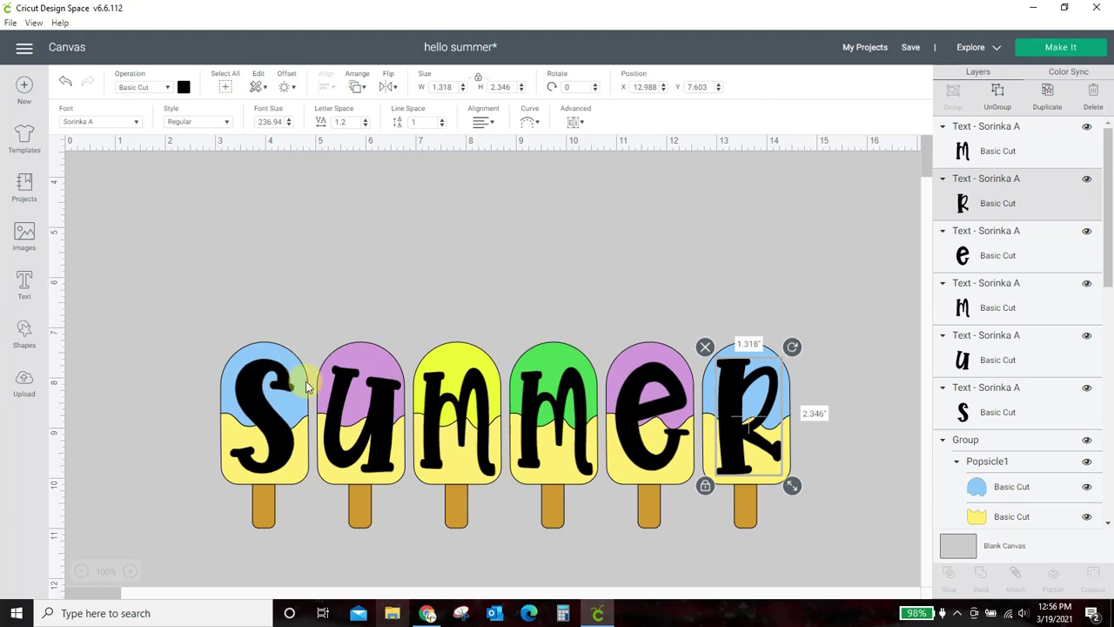
Weld the six letters of the word summer into one shape and position it over the popsicles
{"action": "left_click", "coordinate": [278, 444]}
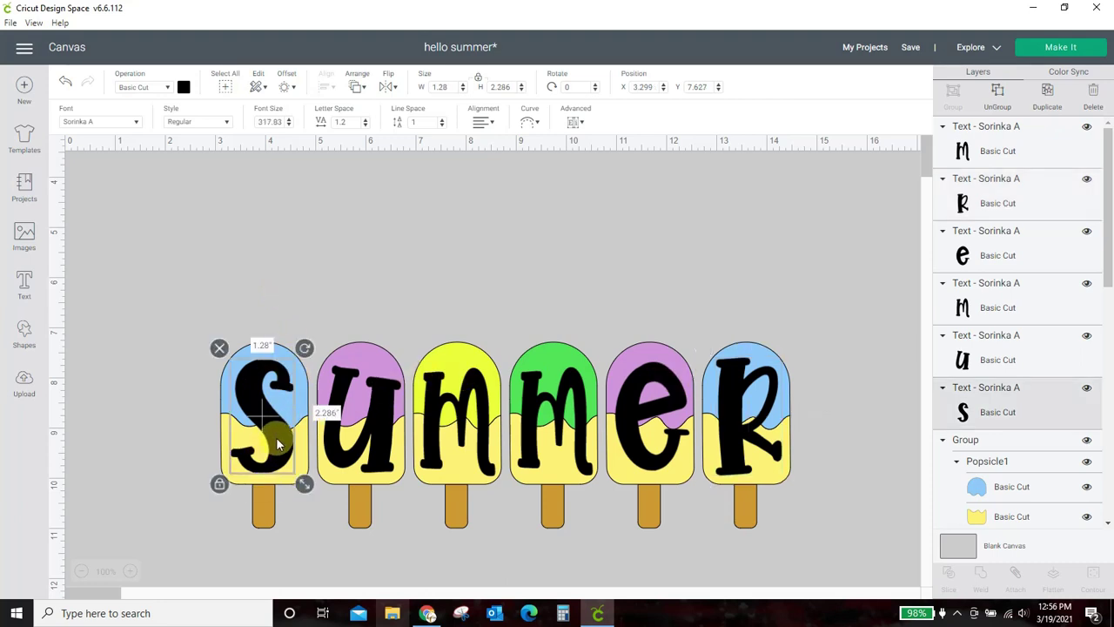
{"action": "left_click", "coordinate": [376, 423], "text": "shift"}
{"action": "left_click", "coordinate": [435, 440], "text": "shift"}
{"action": "left_click", "coordinate": [558, 444], "text": "shift"}
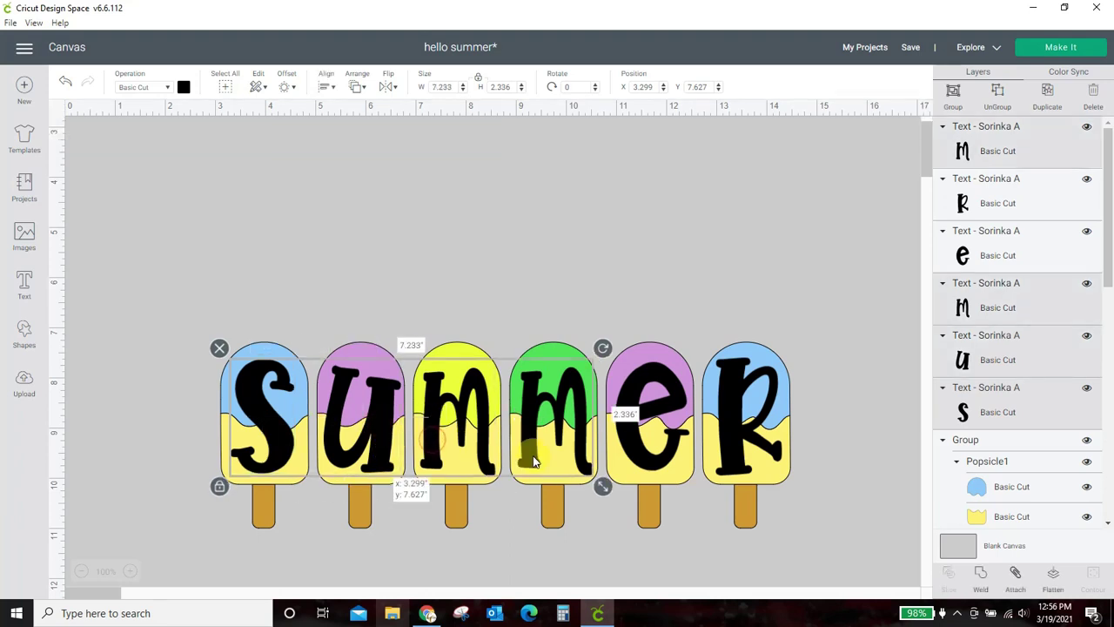
{"action": "left_click", "coordinate": [649, 445], "text": "shift"}
{"action": "left_click", "coordinate": [728, 444], "text": "shift"}
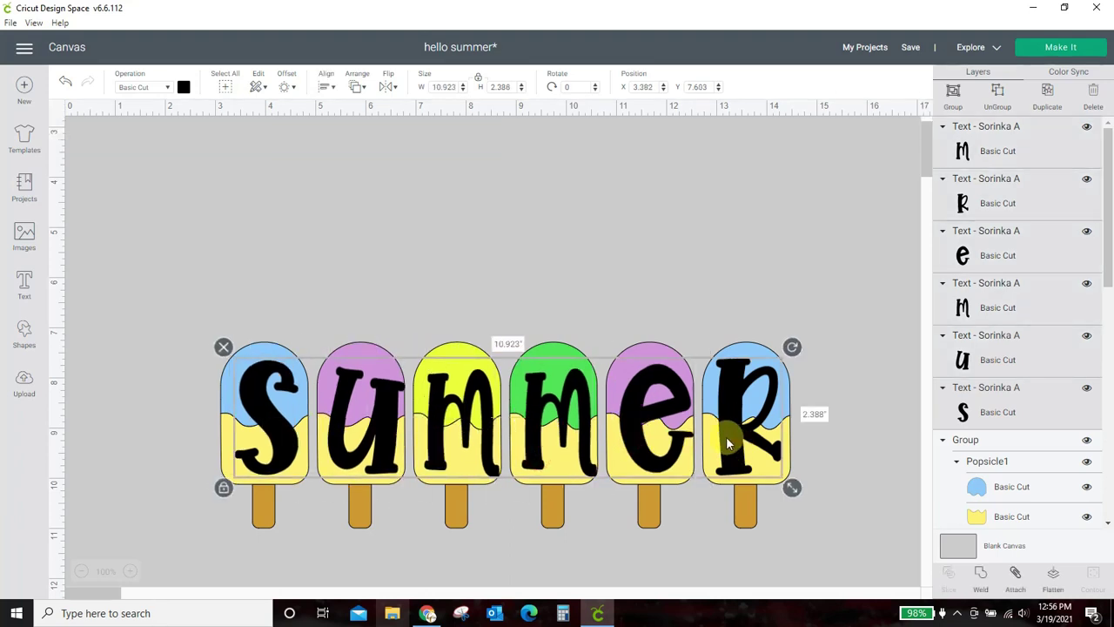
{"action": "left_click", "coordinate": [982, 574]}
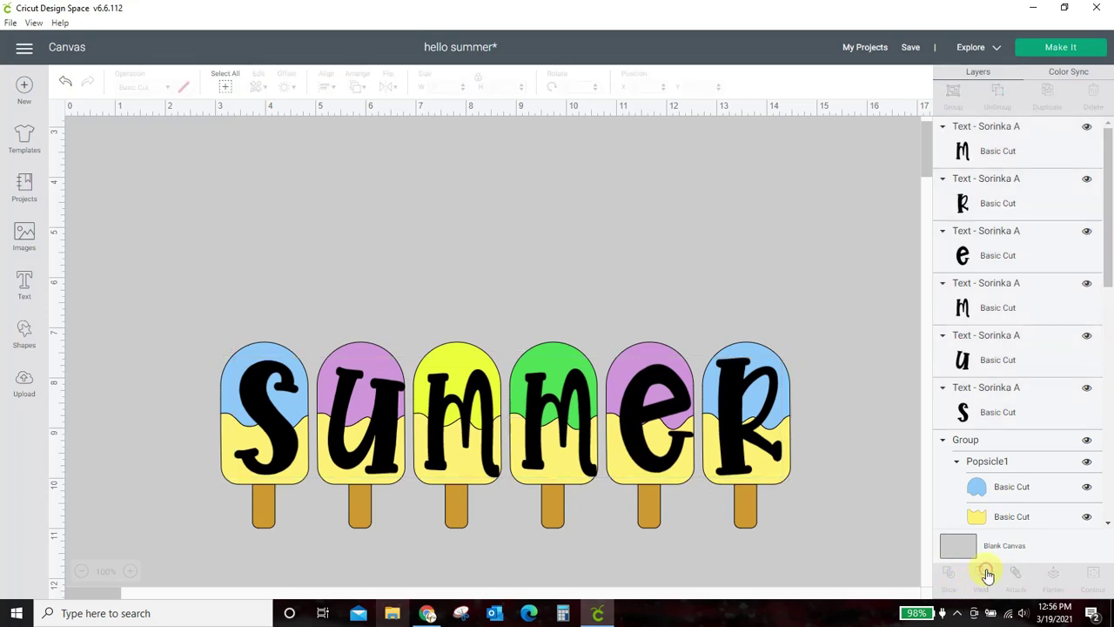
{"action": "left_click_drag", "start_coordinate": [743, 405], "coordinate": [736, 453]}
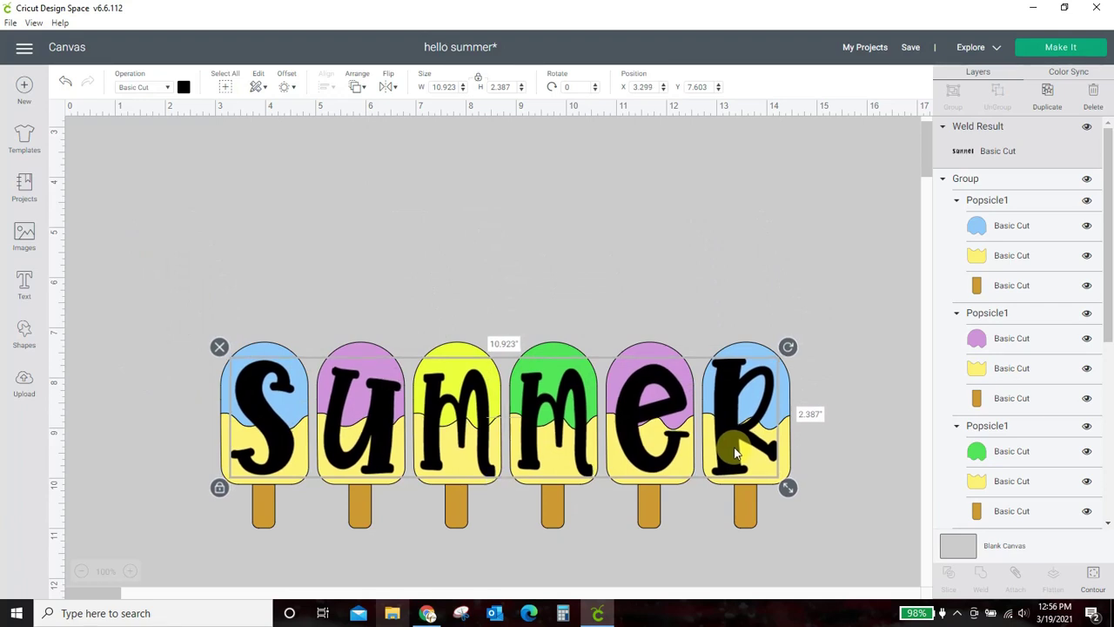
Color the welded word white and group it with the row of popsicles
{"action": "left_click", "coordinate": [184, 88]}
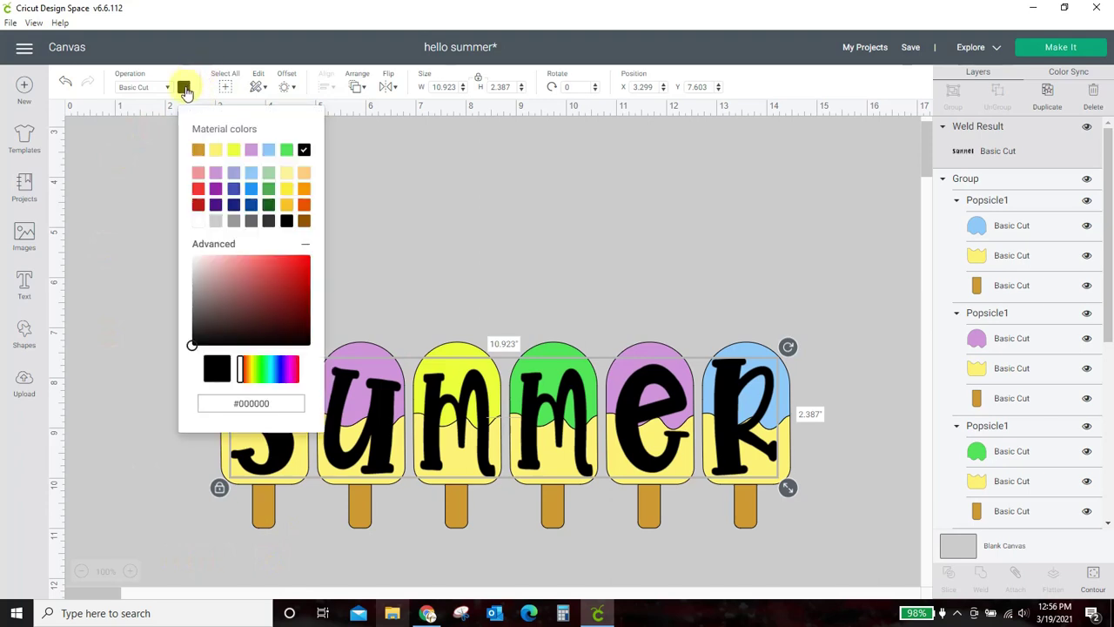
{"action": "left_click", "coordinate": [198, 221]}
{"action": "left_click", "coordinate": [461, 219]}
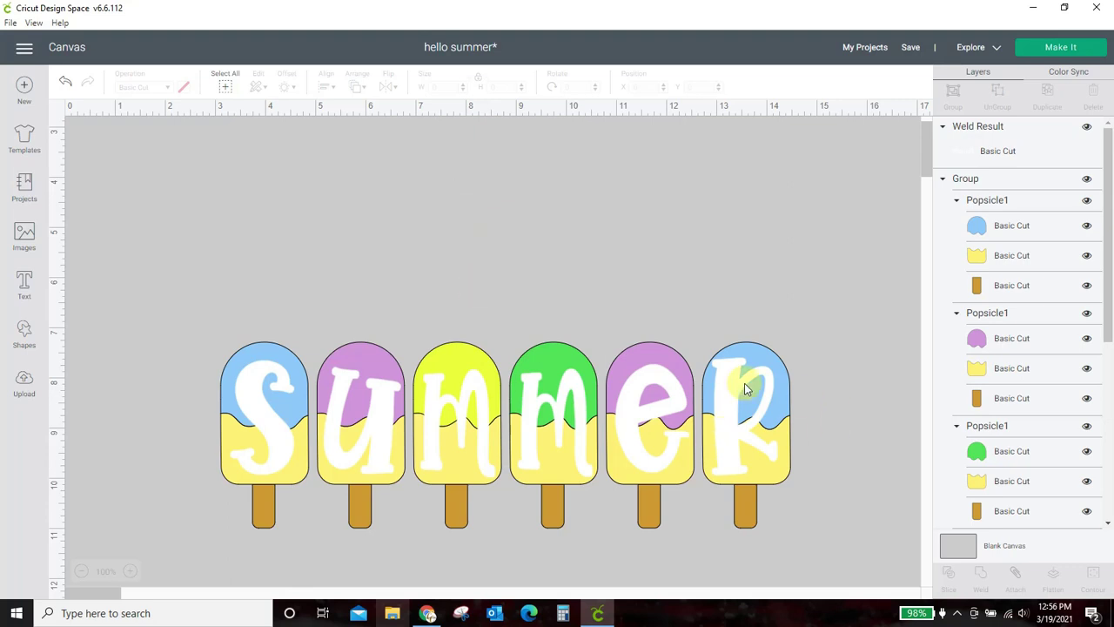
{"action": "left_click_drag", "start_coordinate": [173, 272], "coordinate": [842, 561]}
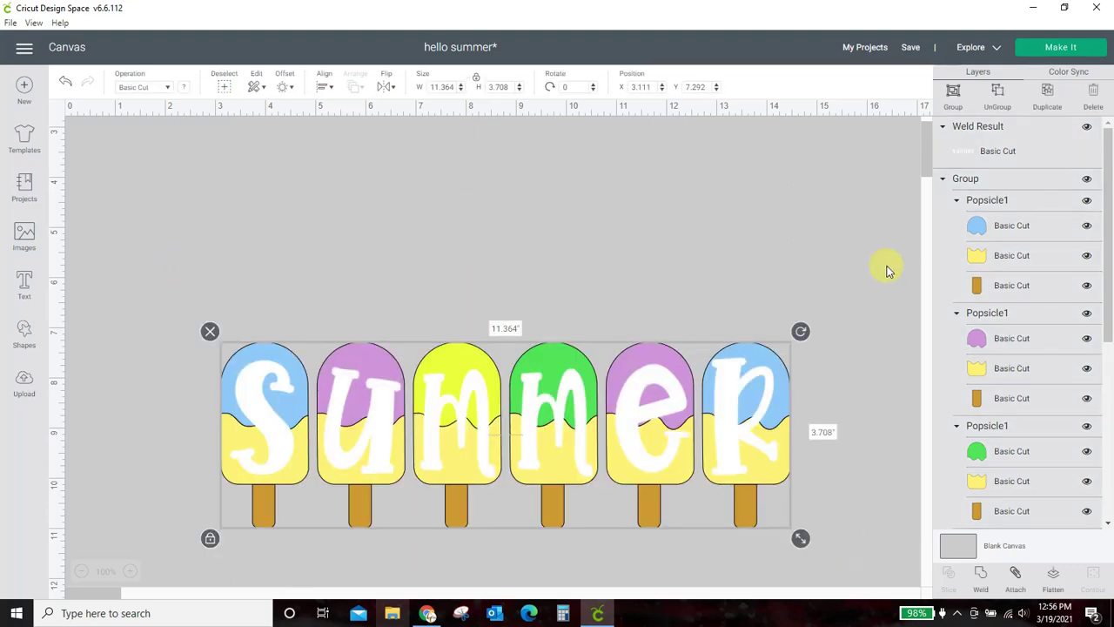
{"action": "left_click", "coordinate": [954, 93]}
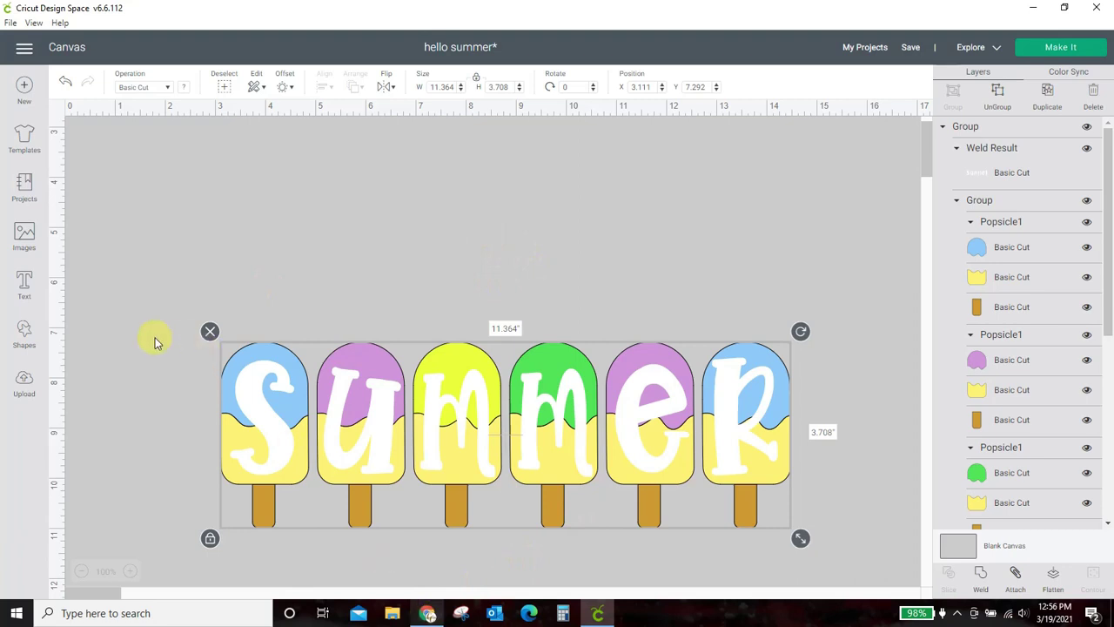
Add a new text object reading "hello" in the flashback font
{"action": "left_click", "coordinate": [26, 287]}
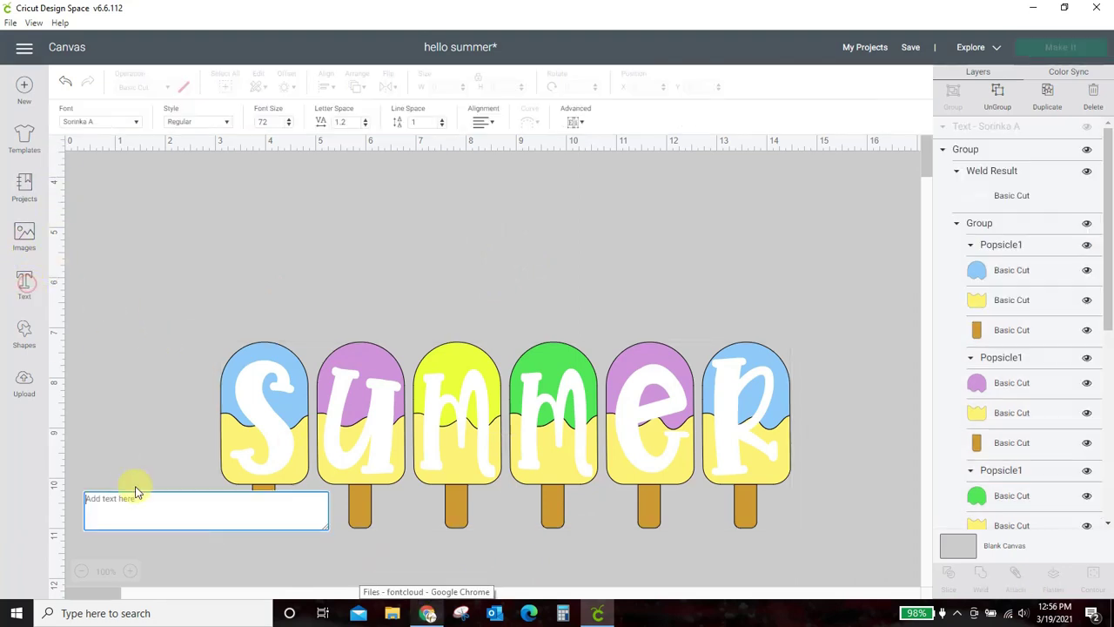
{"action": "left_click", "coordinate": [96, 122]}
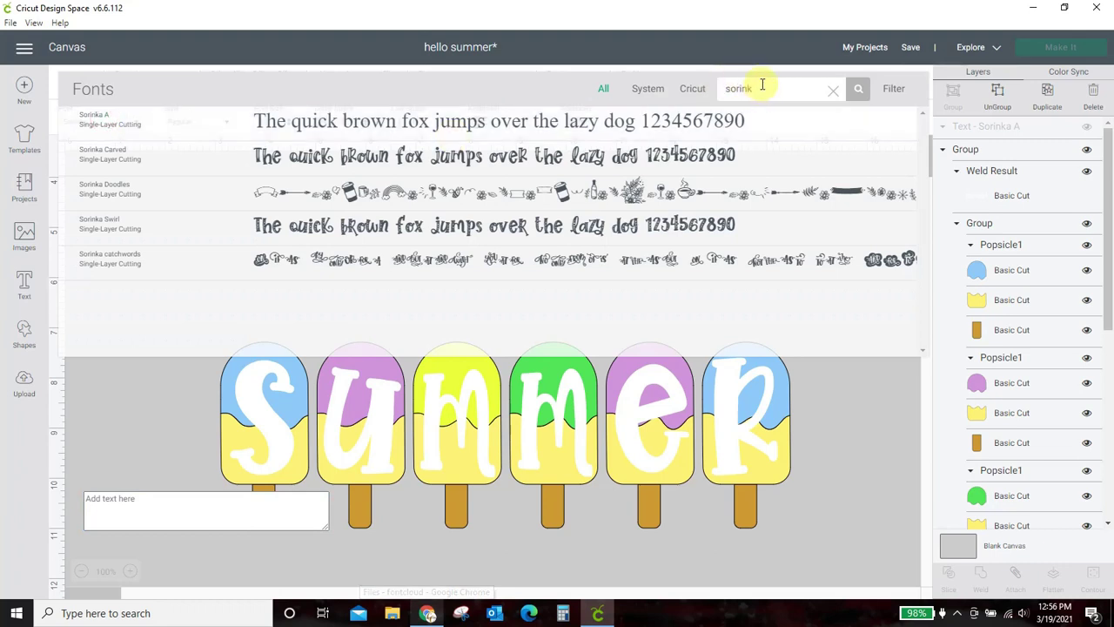
{"action": "double_click", "coordinate": [760, 87]}
{"action": "key", "text": "BackSpace"}
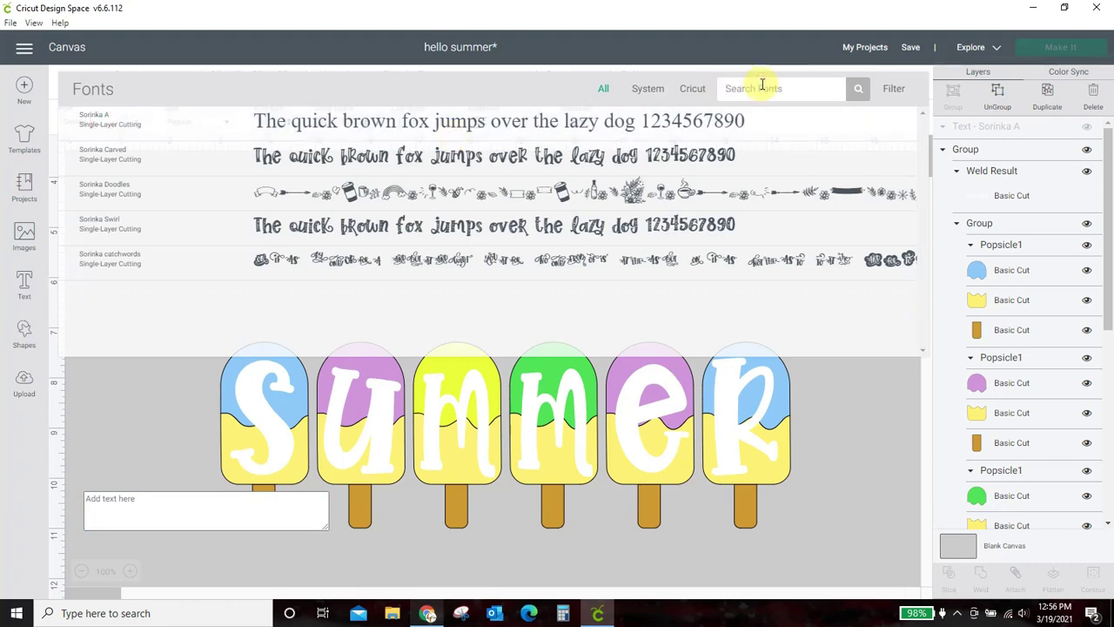
{"action": "type", "text": "flash"}
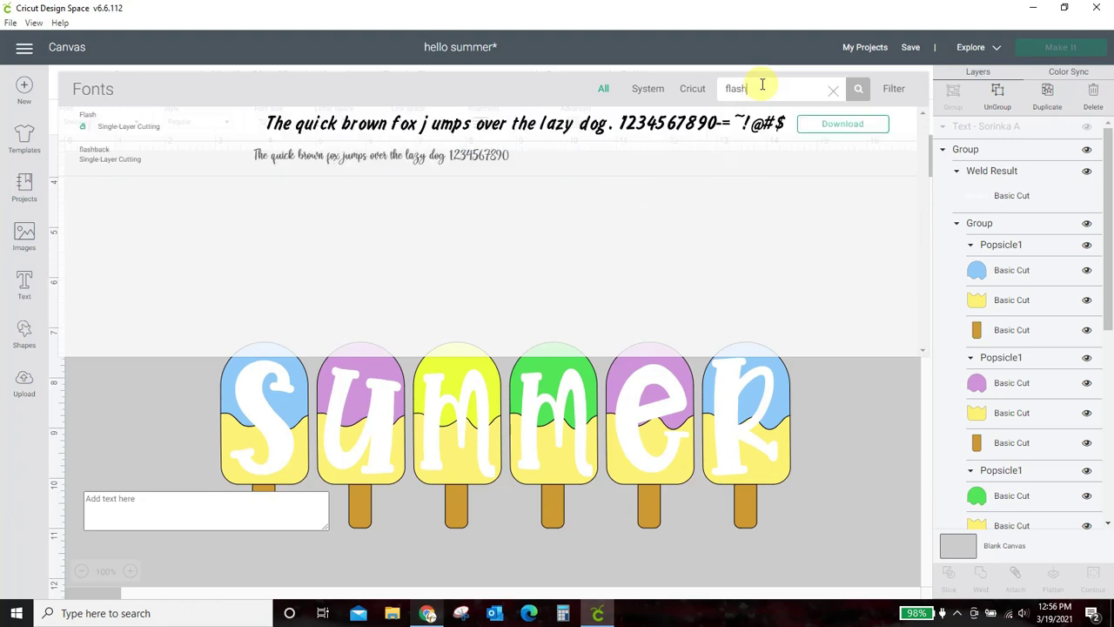
{"action": "left_click", "coordinate": [342, 158]}
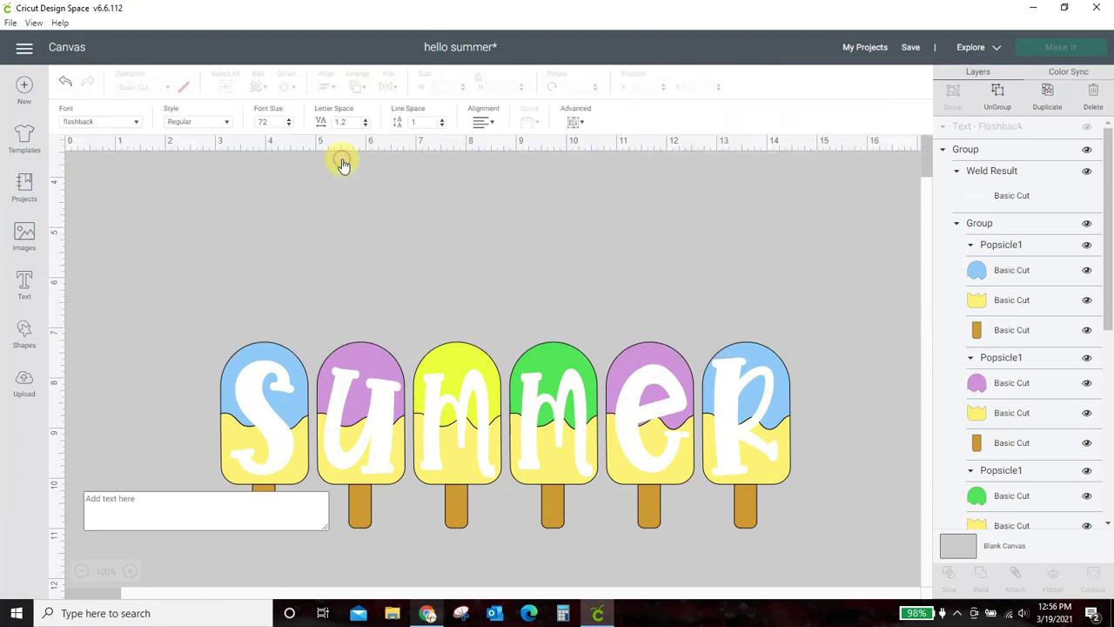
{"action": "left_click", "coordinate": [211, 503]}
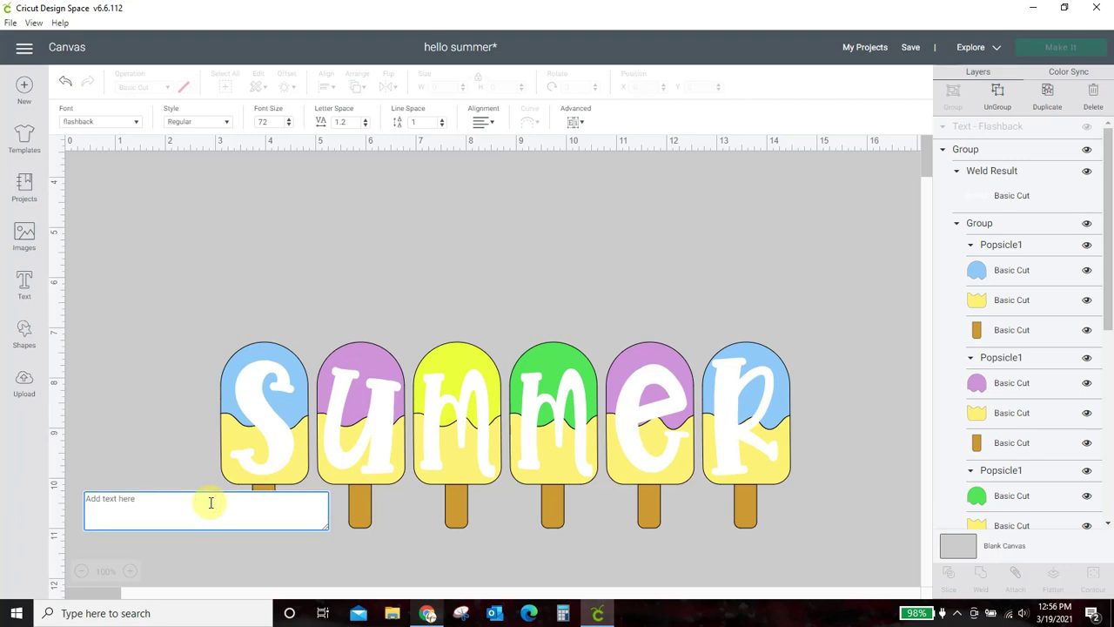
{"action": "type", "text": "hello"}
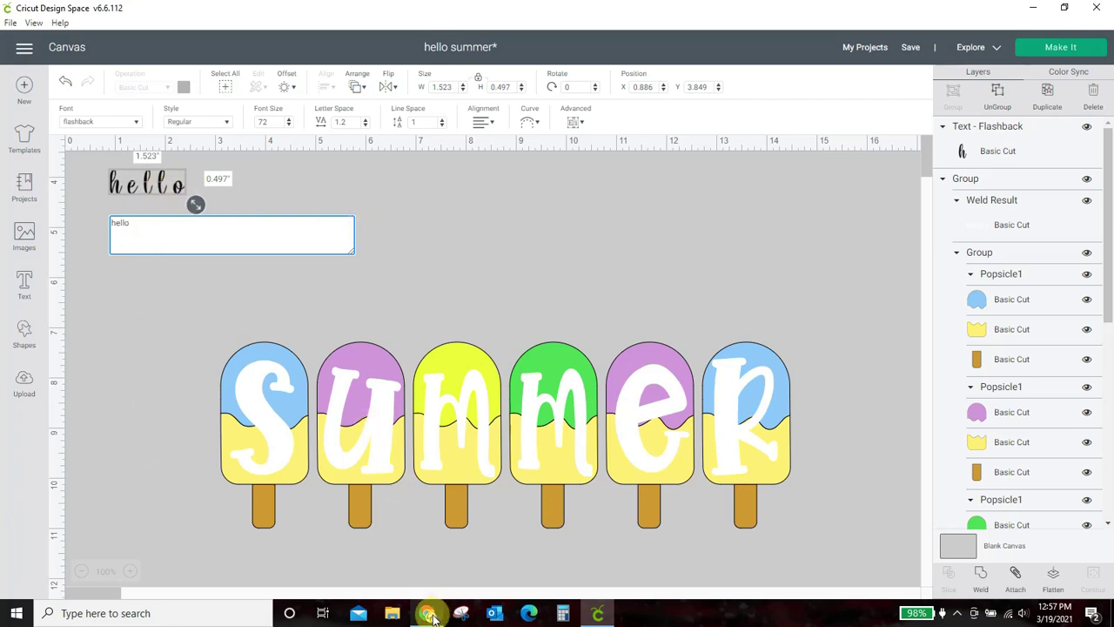
Switch to Chrome, go to the Creative Fabrica site and open its Fontcloud tool
{"action": "left_click", "coordinate": [427, 611]}
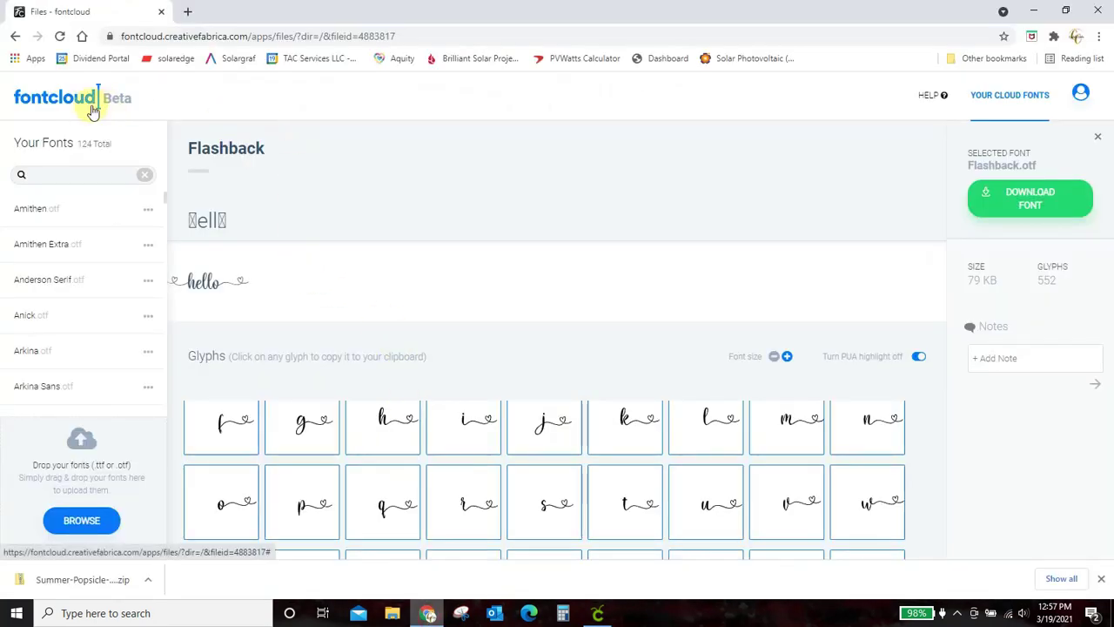
{"action": "left_click", "coordinate": [467, 32]}
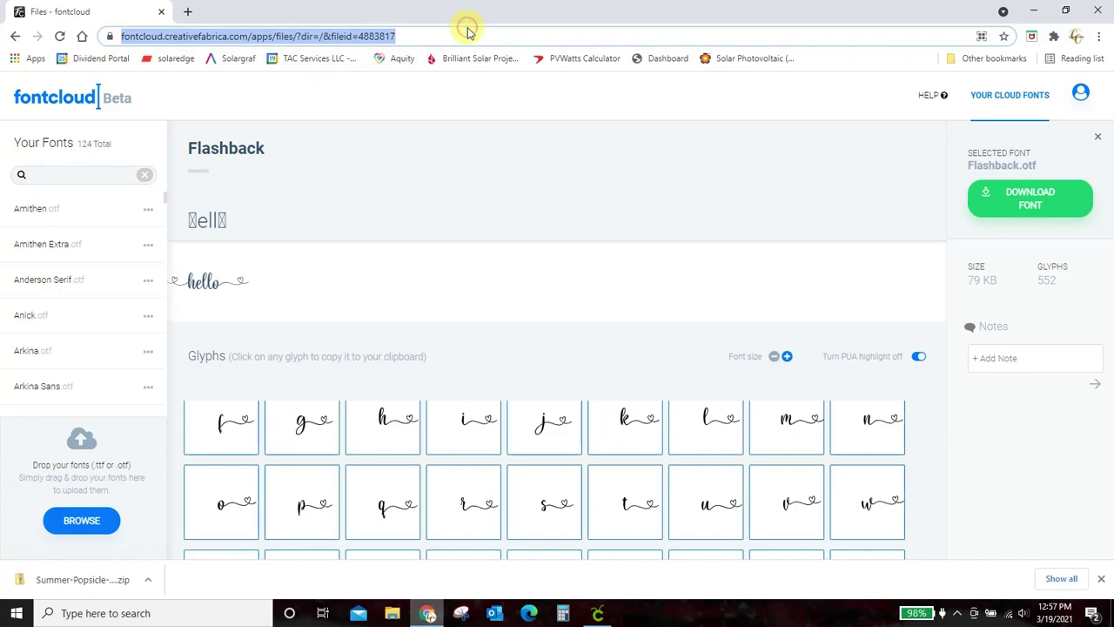
{"action": "type", "text": "cr"}
{"action": "key", "text": "Return"}
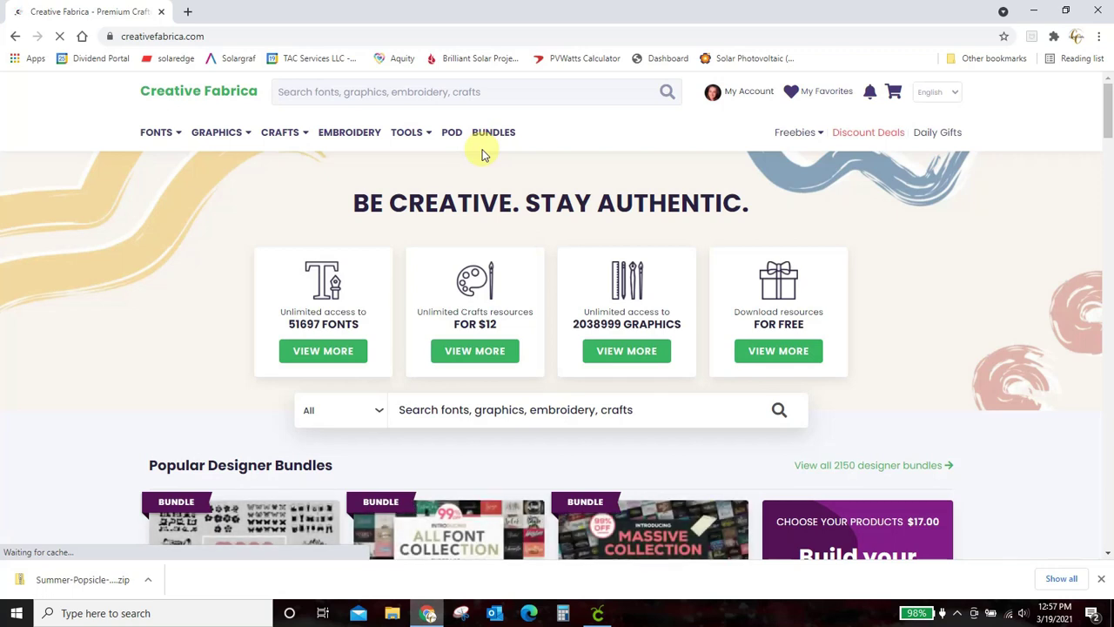
{"action": "mouse_move", "coordinate": [423, 128]}
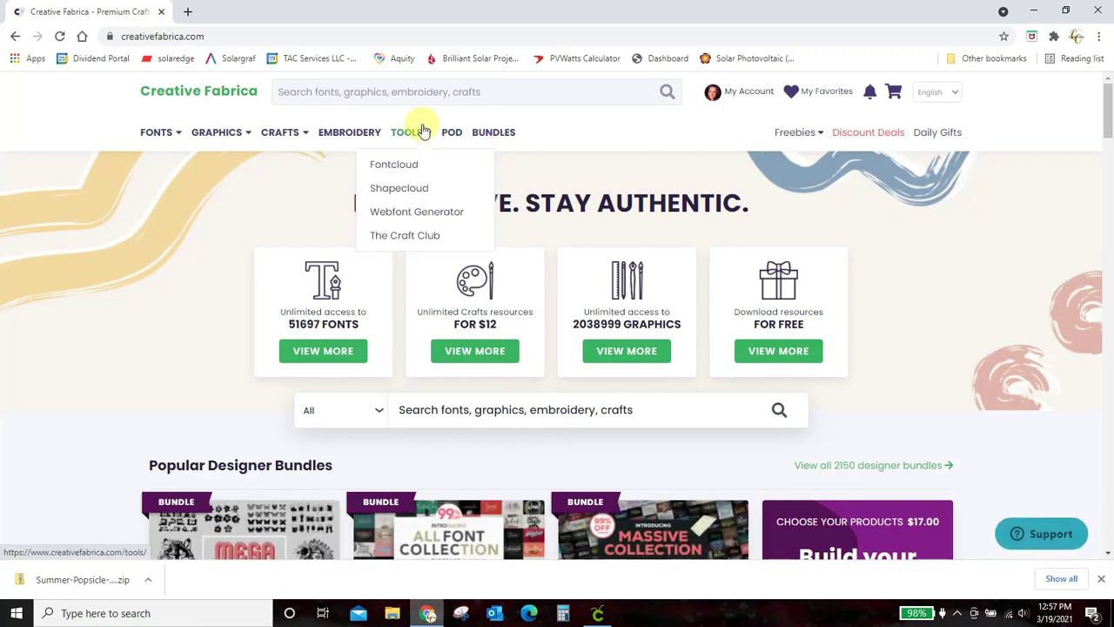
{"action": "left_click", "coordinate": [401, 170]}
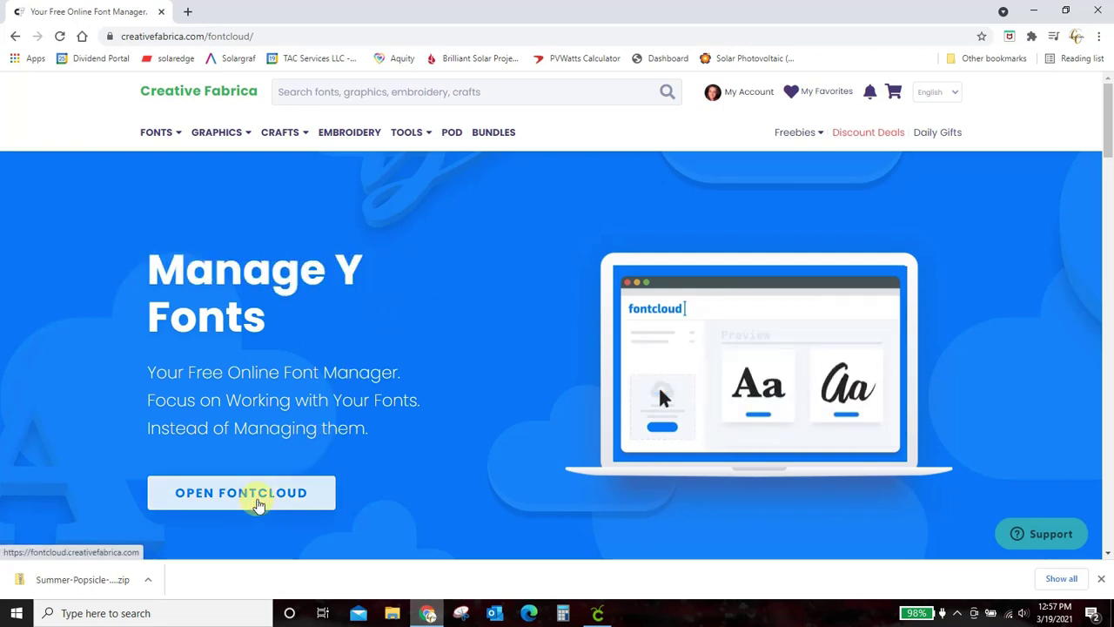
{"action": "left_click", "coordinate": [257, 502]}
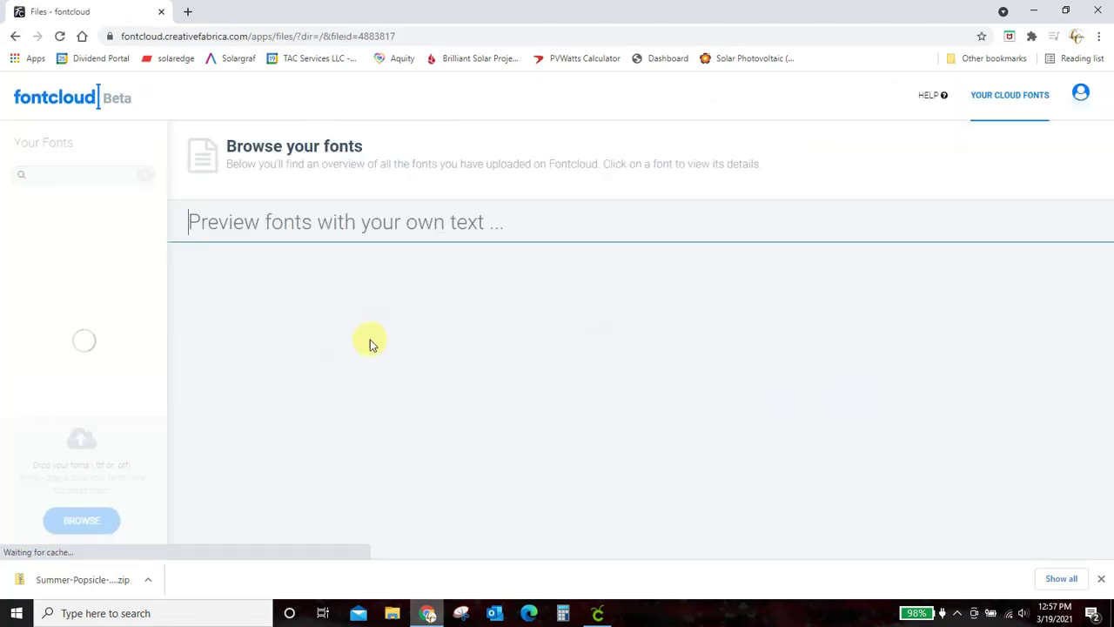
Open the Flashback font from the uploaded fonts and preview it with the text "hello"
{"action": "scroll", "coordinate": [619, 353], "scroll_direction": "down", "scroll_amount": 8}
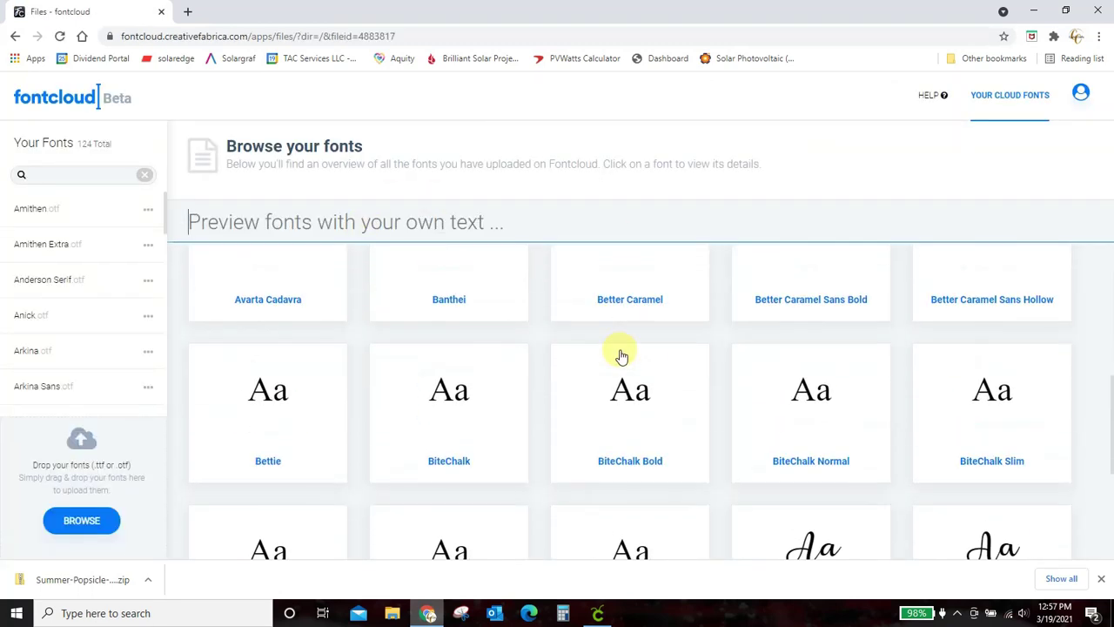
{"action": "scroll", "coordinate": [621, 356], "scroll_direction": "down", "scroll_amount": 10}
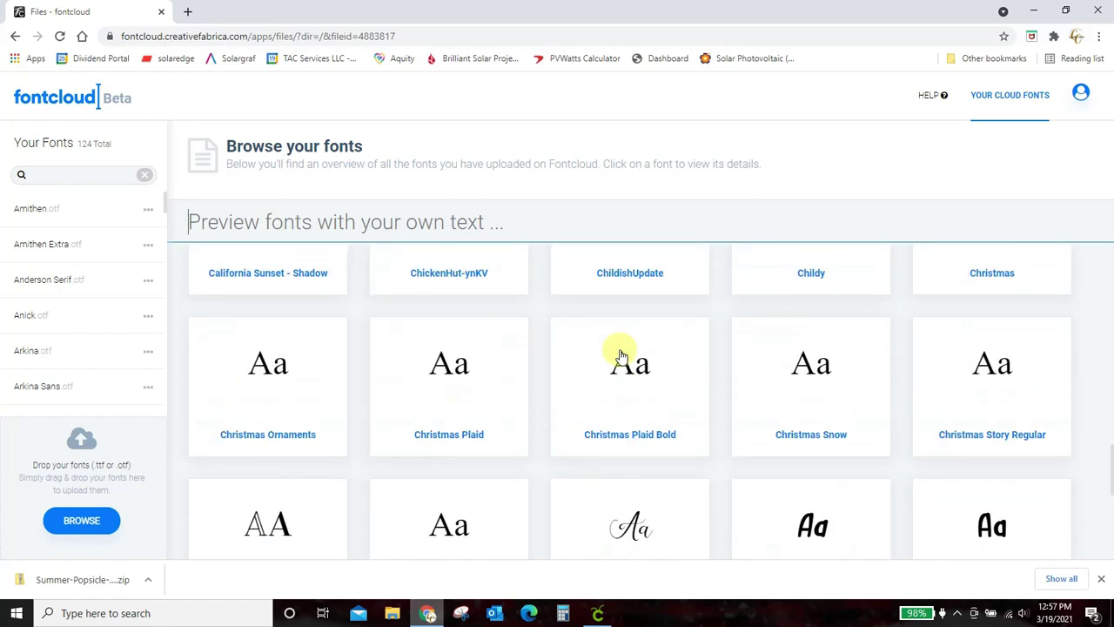
{"action": "scroll", "coordinate": [620, 357], "scroll_direction": "down", "scroll_amount": 2}
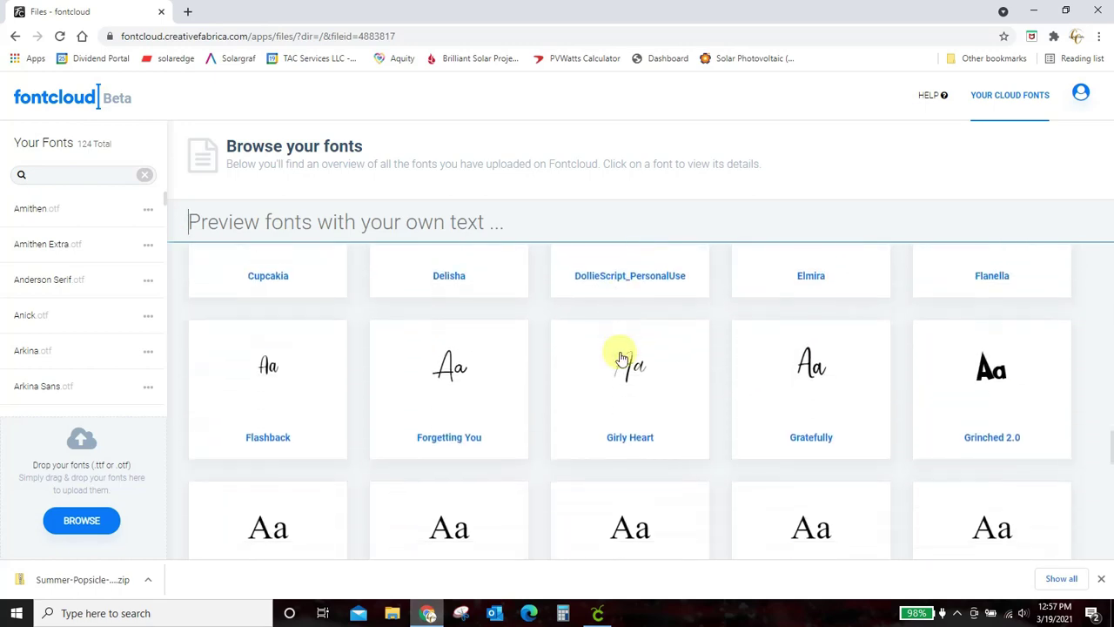
{"action": "left_click", "coordinate": [314, 396]}
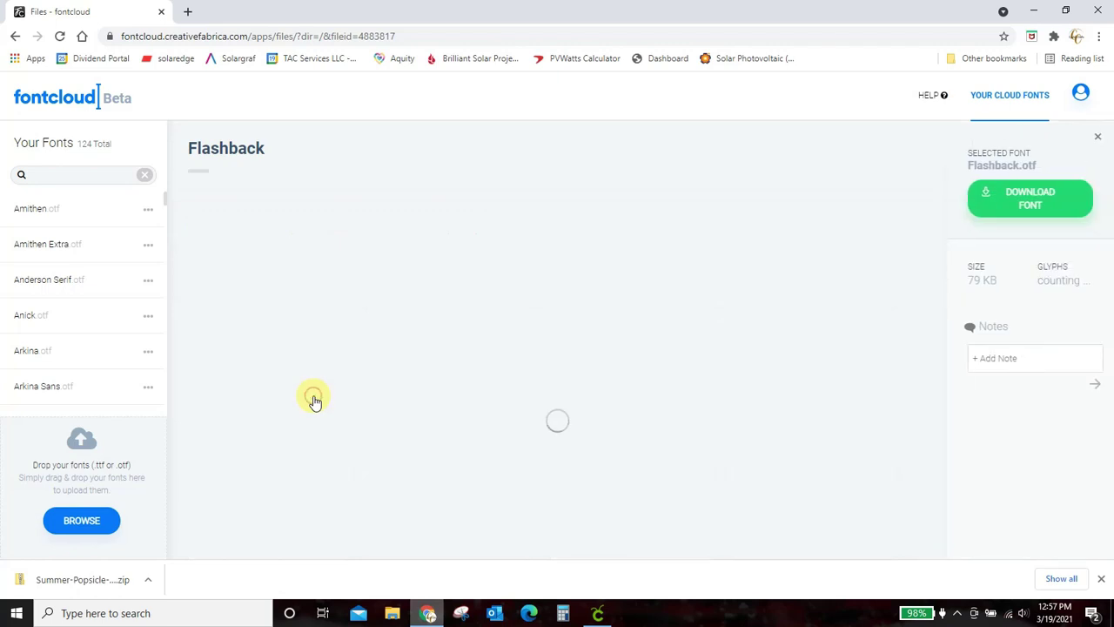
{"action": "left_click", "coordinate": [300, 225]}
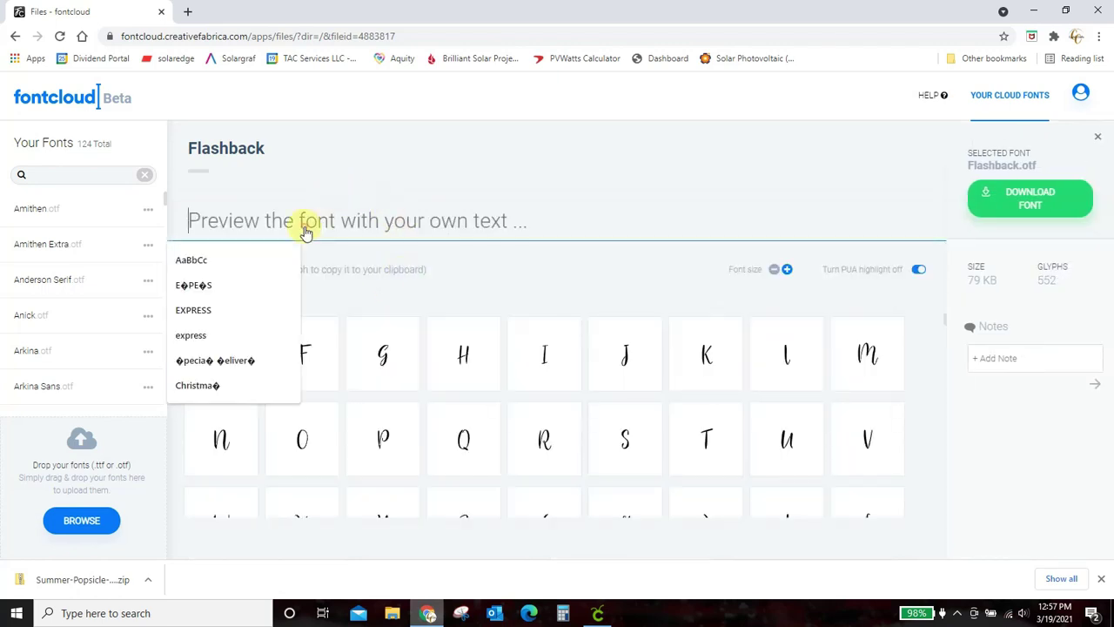
{"action": "type", "text": "hello"}
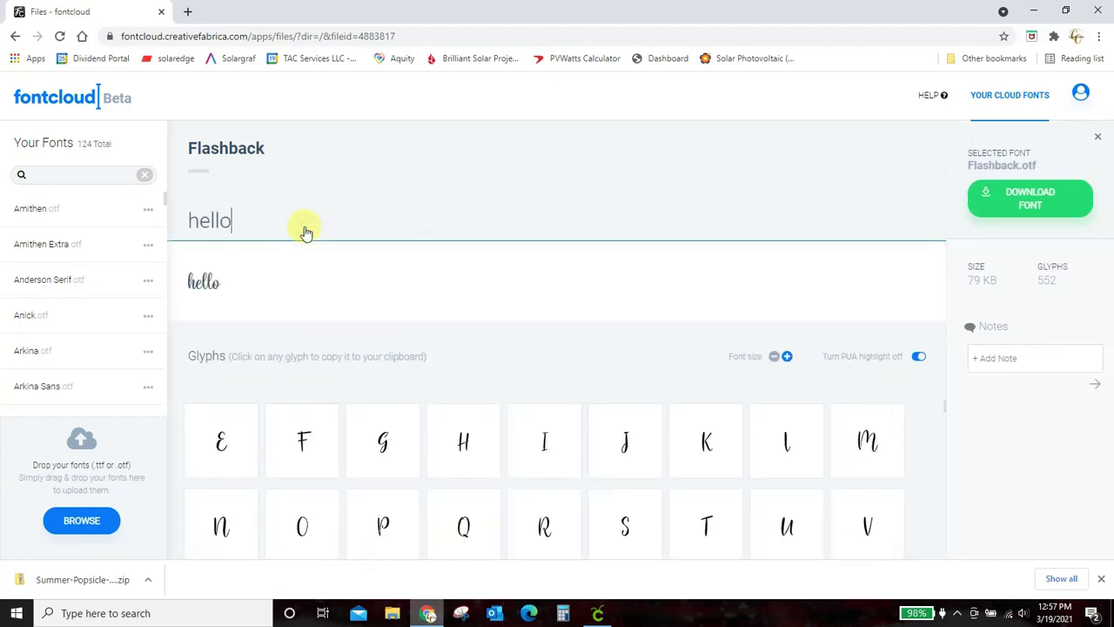
Replace the "h" in the preview text "hello" with the Flashback h glyph that has a leading heart swash
{"action": "scroll", "coordinate": [433, 423], "scroll_direction": "down", "scroll_amount": 10}
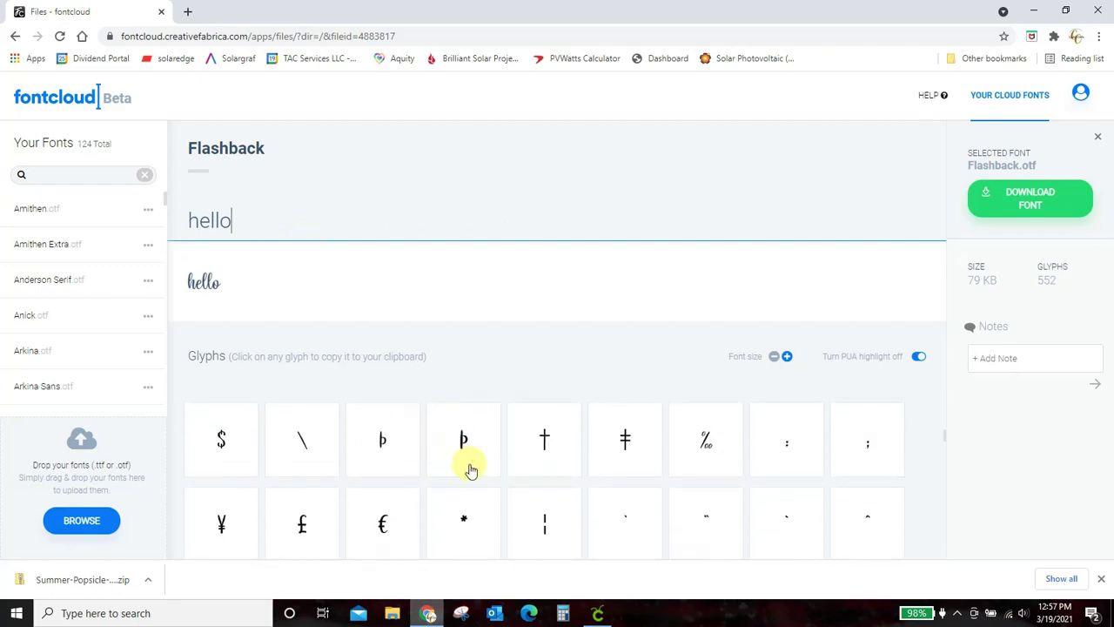
{"action": "scroll", "coordinate": [563, 501], "scroll_direction": "down", "scroll_amount": 10}
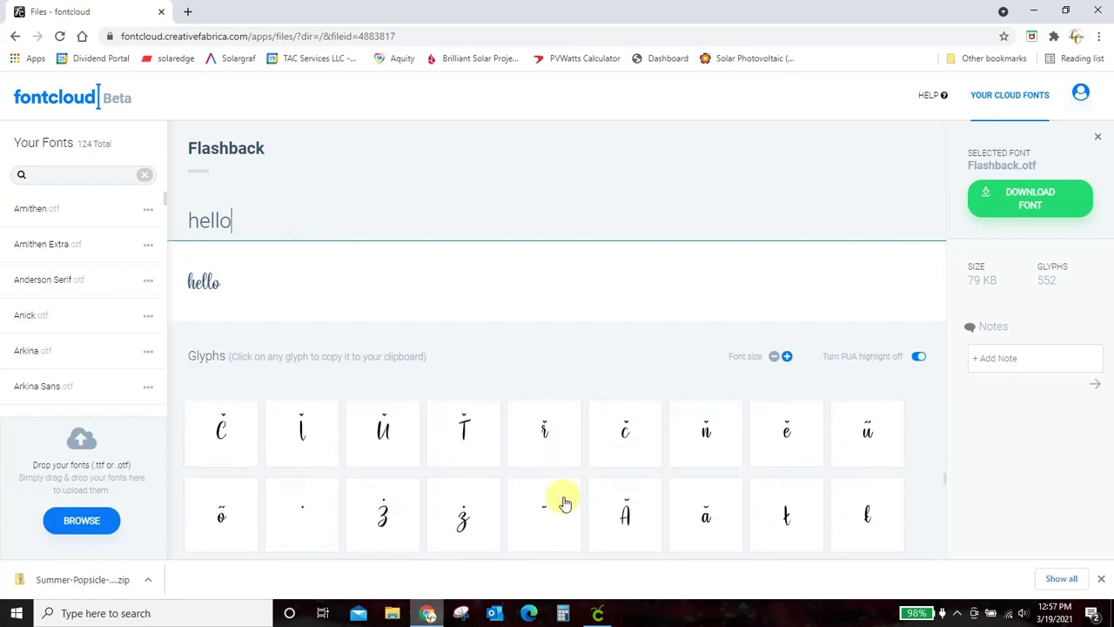
{"action": "scroll", "coordinate": [563, 501], "scroll_direction": "down", "scroll_amount": 8}
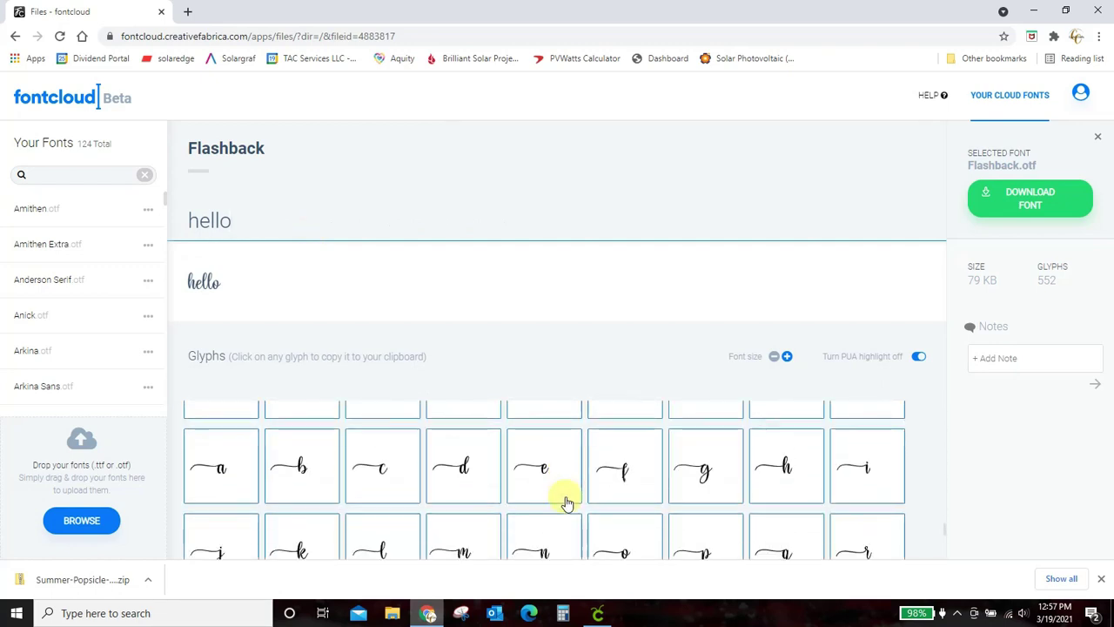
{"action": "scroll", "coordinate": [566, 503], "scroll_direction": "down", "scroll_amount": 8}
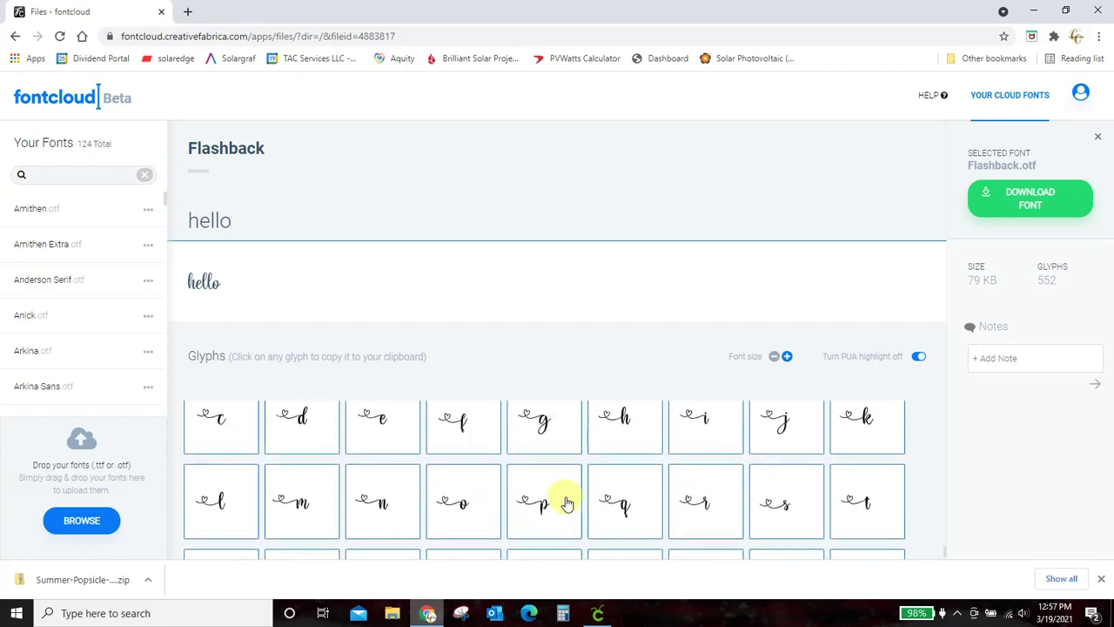
{"action": "scroll", "coordinate": [562, 502], "scroll_direction": "up", "scroll_amount": 2}
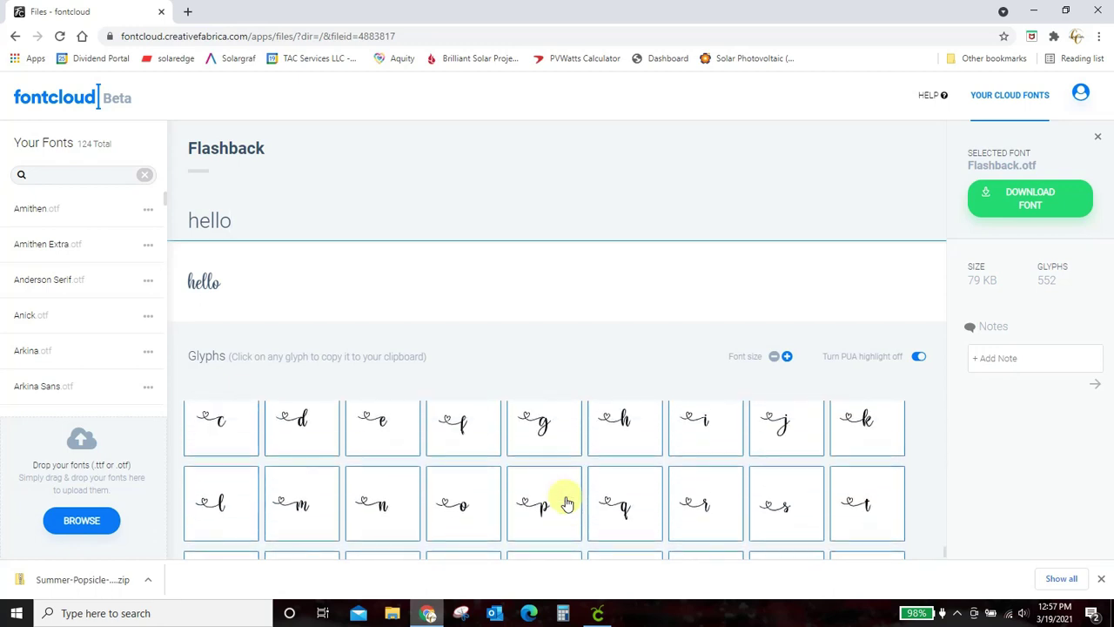
{"action": "left_click", "coordinate": [623, 437]}
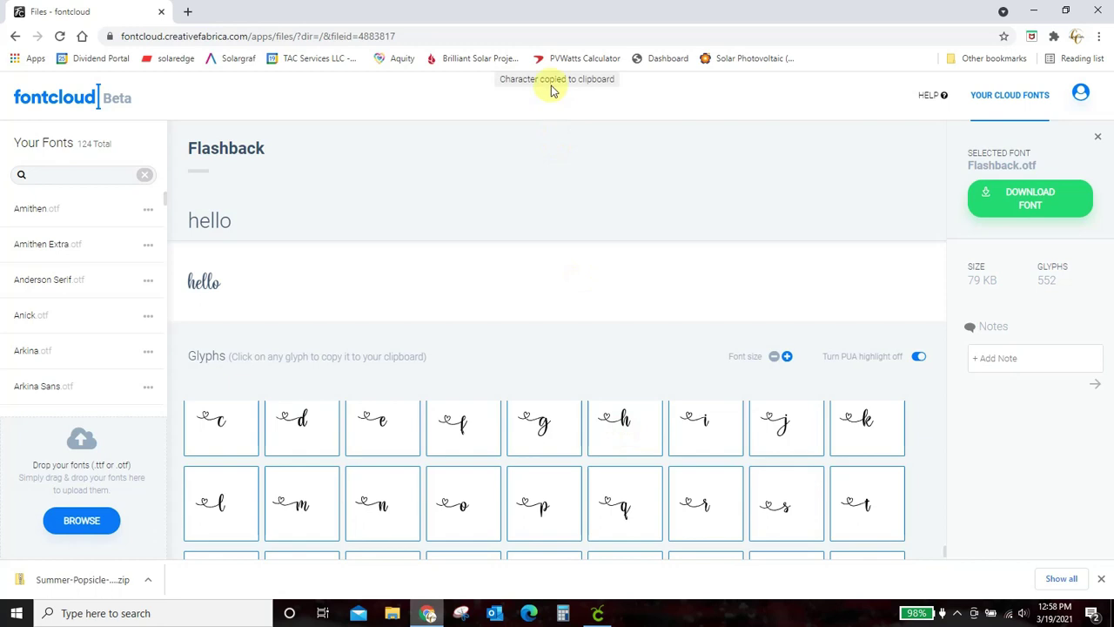
{"action": "left_click", "coordinate": [202, 228]}
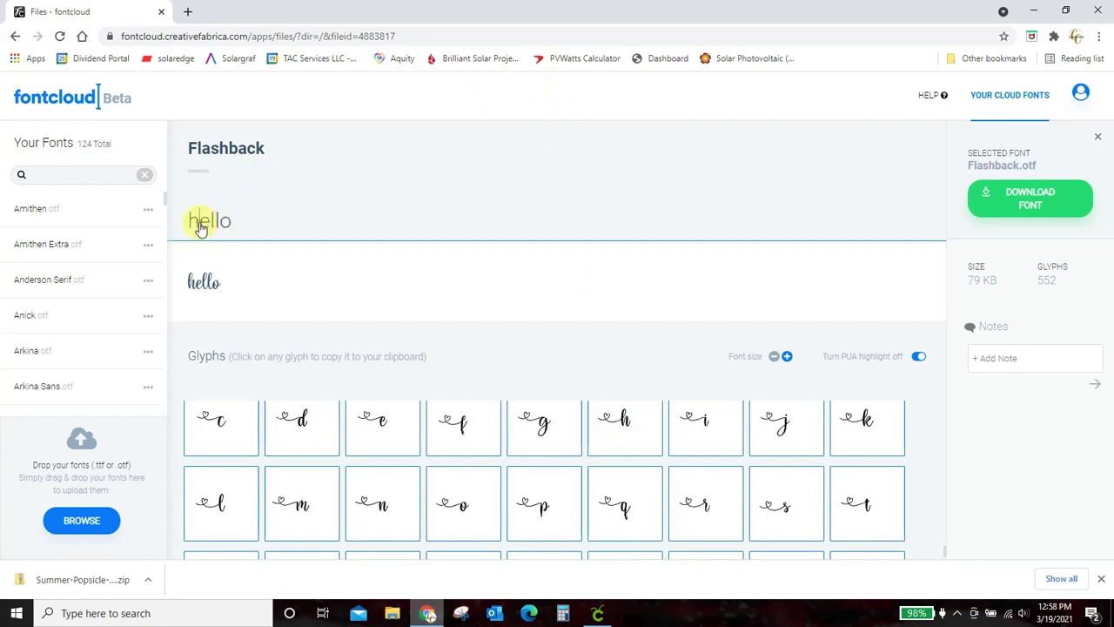
{"action": "key", "text": "BackSpace"}
{"action": "key", "text": "ctrl+v"}
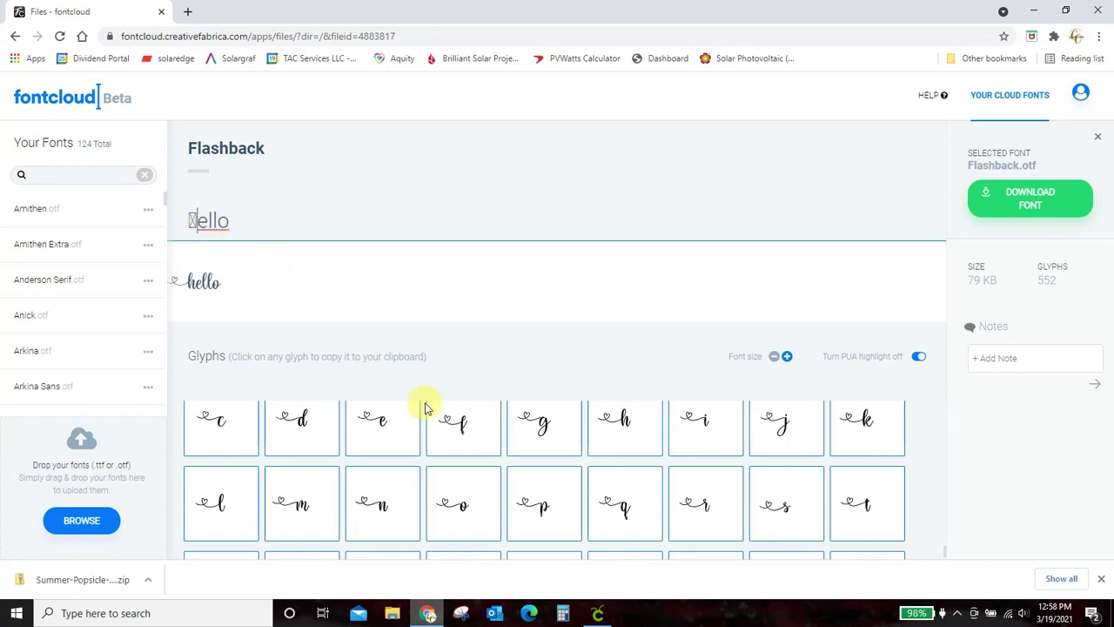
Replace the final "o" in the preview text with the Flashback o glyph that has a trailing heart swash
{"action": "scroll", "coordinate": [621, 497], "scroll_direction": "down", "scroll_amount": 5}
{"action": "scroll", "coordinate": [628, 501], "scroll_direction": "down", "scroll_amount": 5}
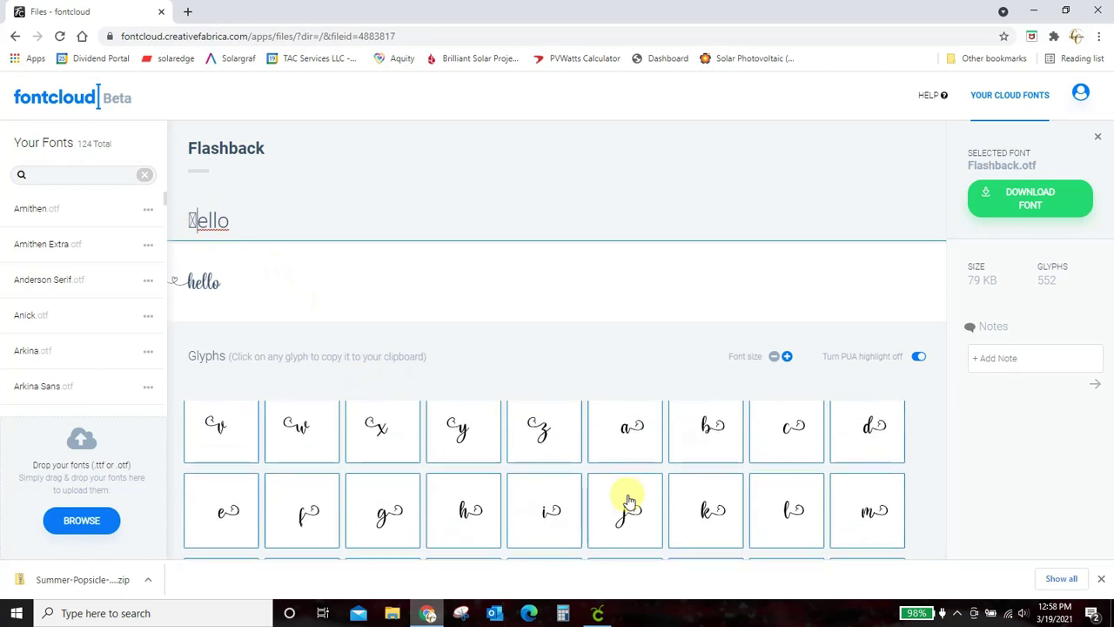
{"action": "scroll", "coordinate": [628, 500], "scroll_direction": "down", "scroll_amount": 2}
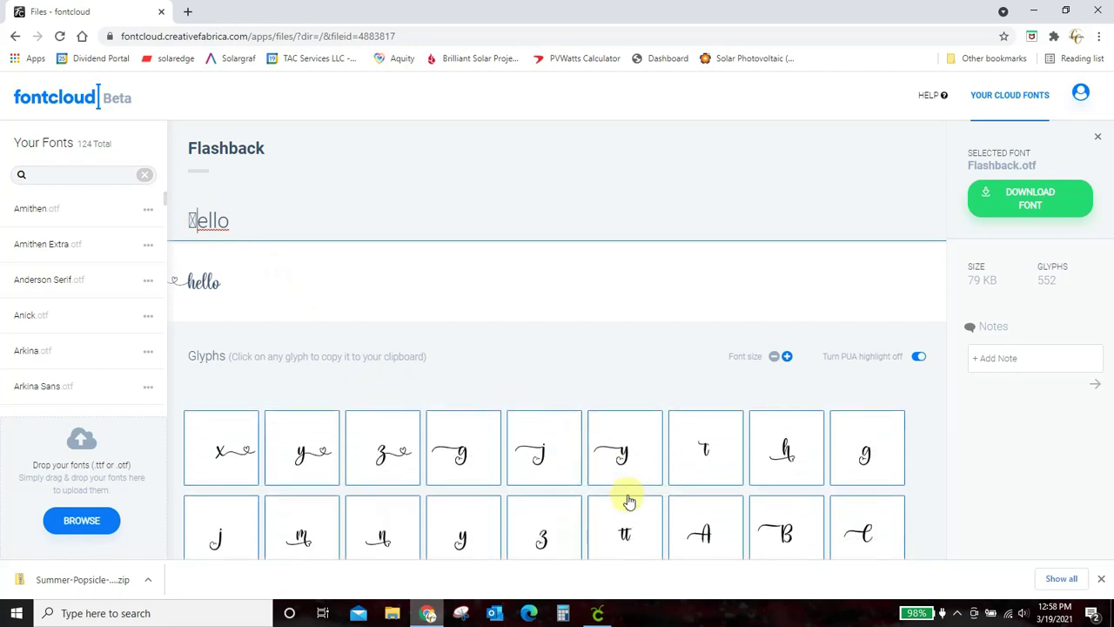
{"action": "scroll", "coordinate": [629, 499], "scroll_direction": "up", "scroll_amount": 2}
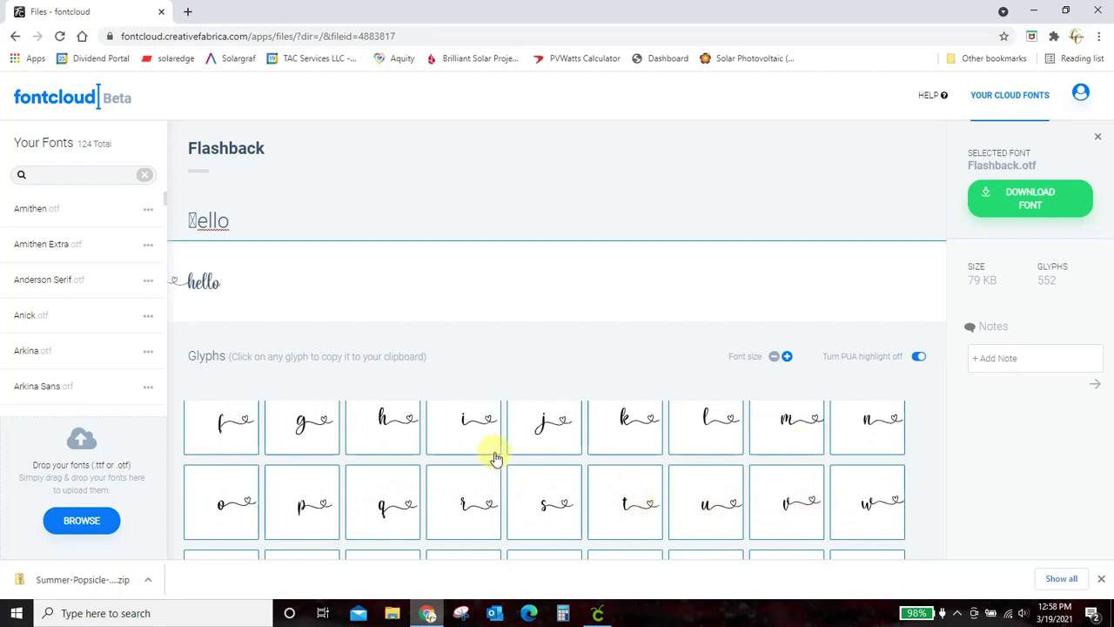
{"action": "left_click", "coordinate": [242, 520]}
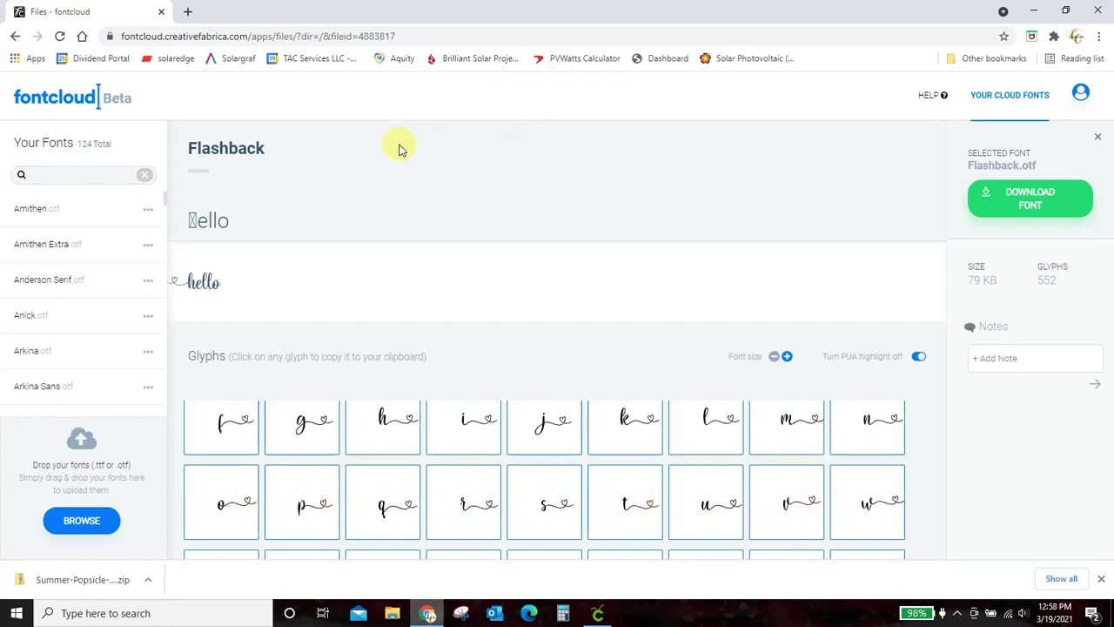
{"action": "left_click", "coordinate": [259, 236]}
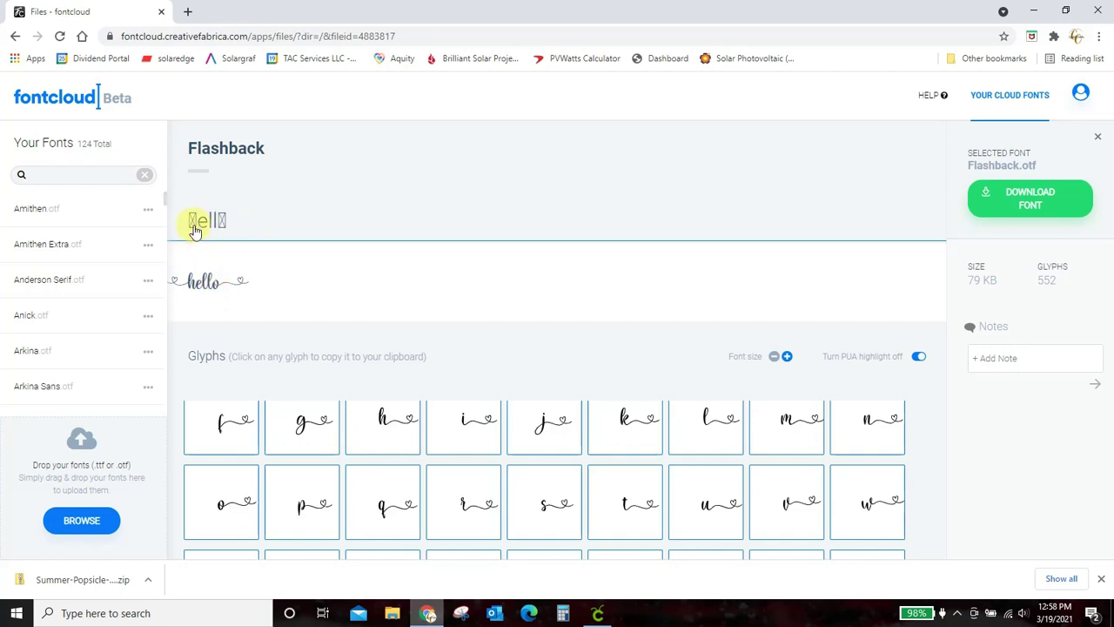
Copy the glyph version of hello, switch to Cricut Design Space and replace the contents of the hello text object with it
{"action": "left_click_drag", "start_coordinate": [249, 229], "coordinate": [176, 229]}
{"action": "left_click", "coordinate": [597, 615]}
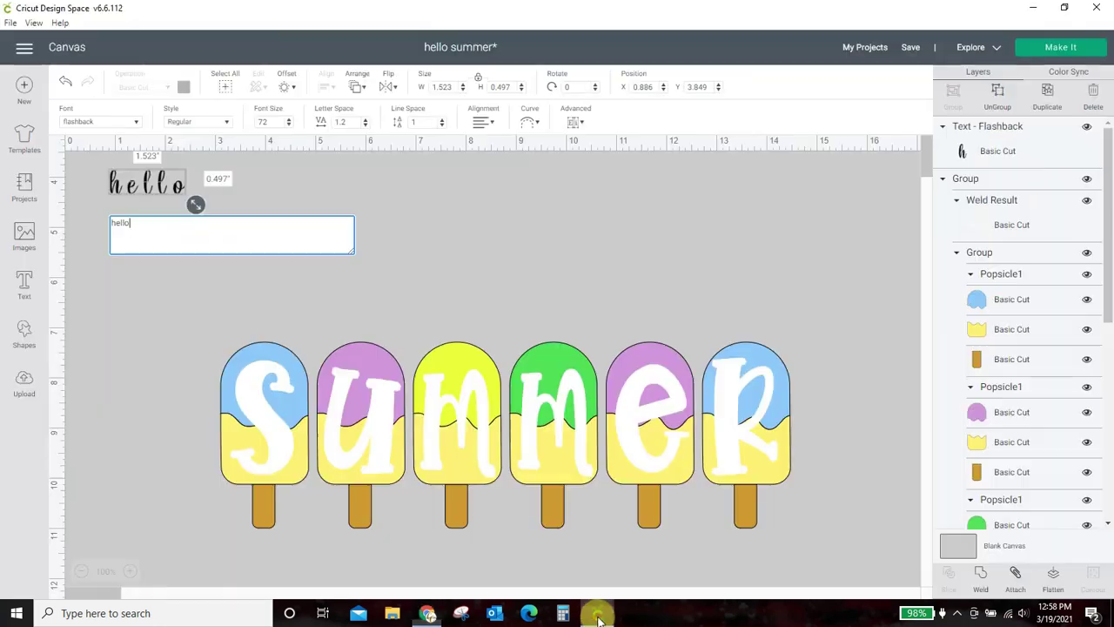
{"action": "key", "text": "BackSpace"}
{"action": "key", "text": "BackSpace"}
{"action": "key", "text": "BackSpace"}
{"action": "key", "text": "BackSpace"}
{"action": "key", "text": "BackSpace"}
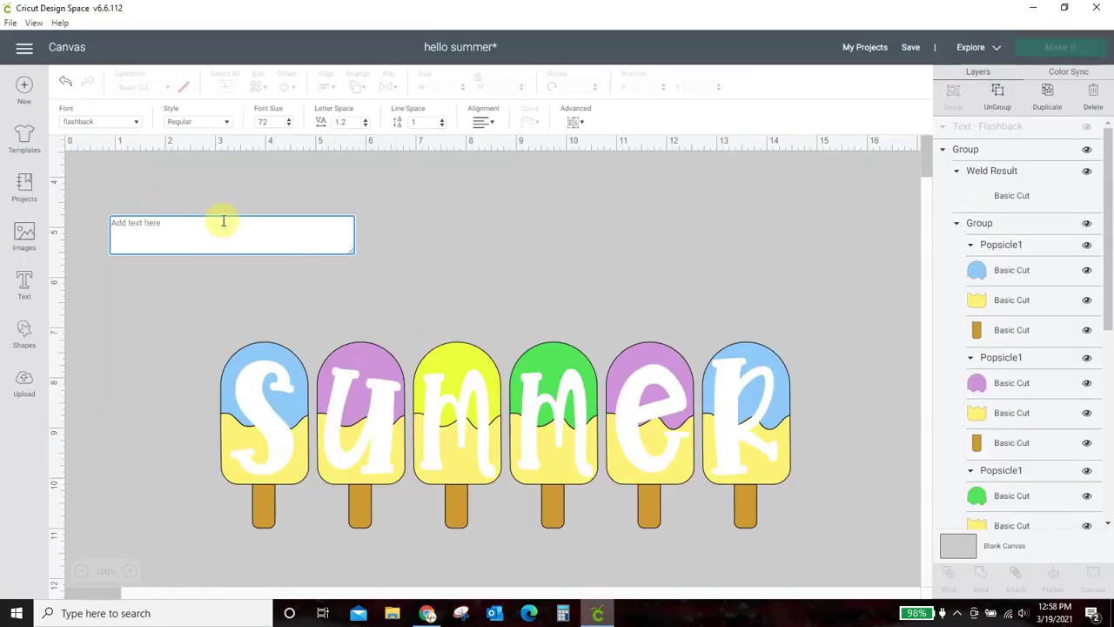
{"action": "key", "text": "ctrl+v"}
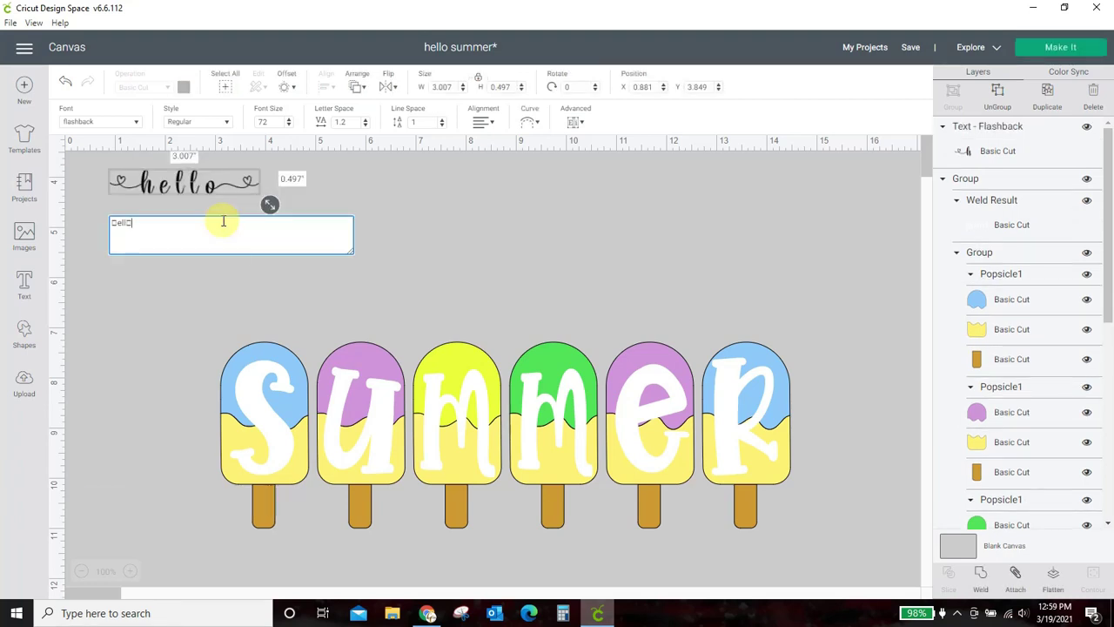
Enlarge the hello text to about 12.8 in wide and place it above the popsicles
{"action": "left_click", "coordinate": [450, 204]}
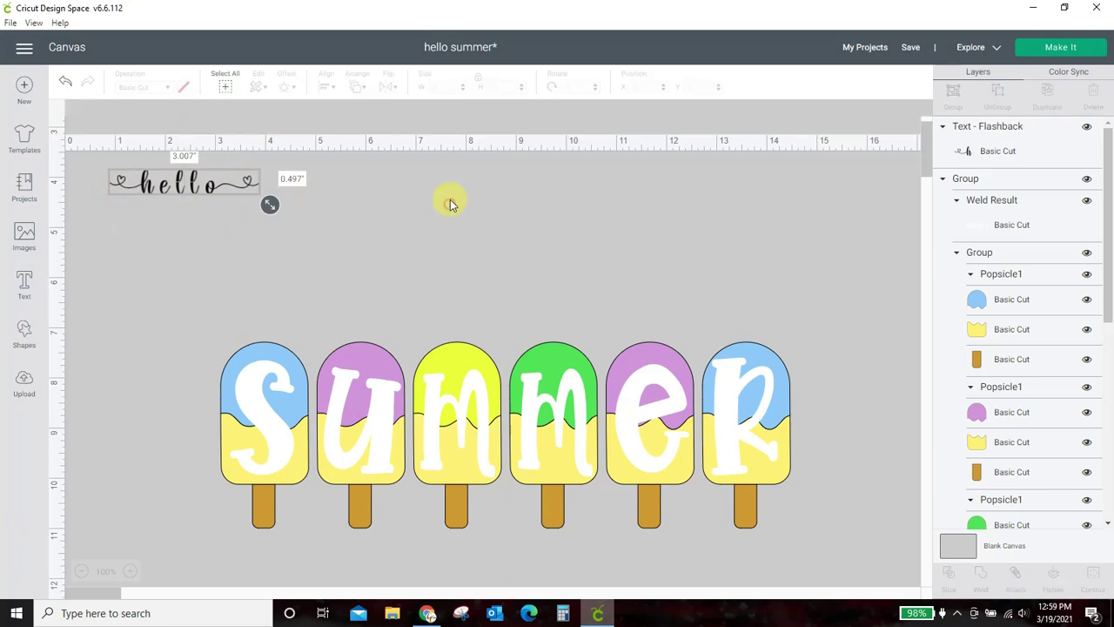
{"action": "left_click", "coordinate": [186, 178]}
{"action": "left_click_drag", "start_coordinate": [277, 205], "coordinate": [612, 275]}
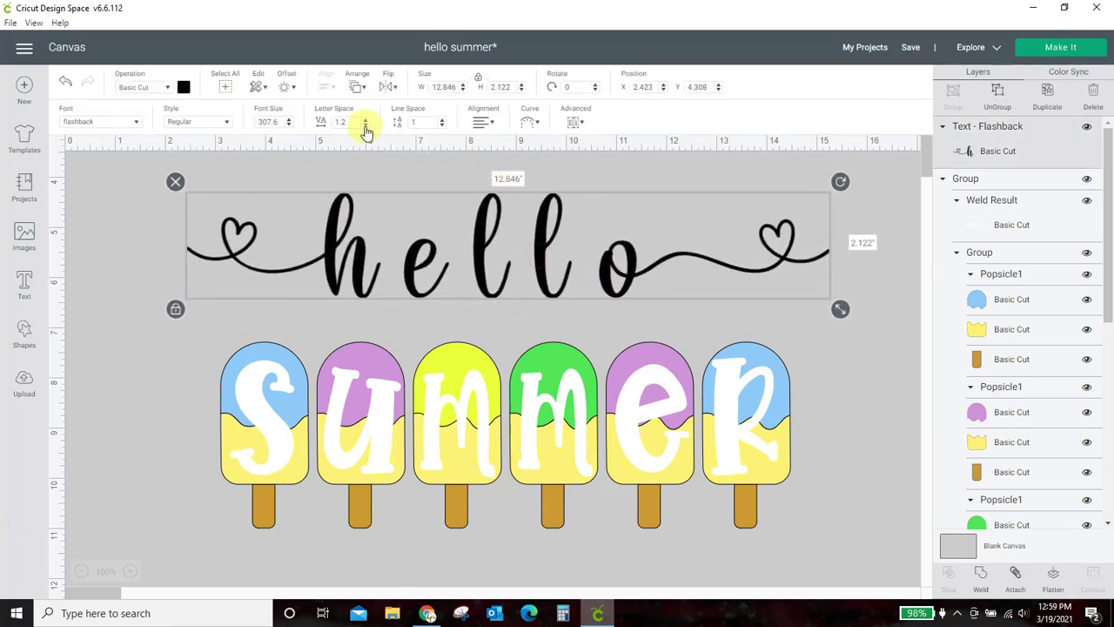
Set the letter spacing of the hello text to -0.5 so the letters join
{"action": "left_click", "coordinate": [345, 121]}
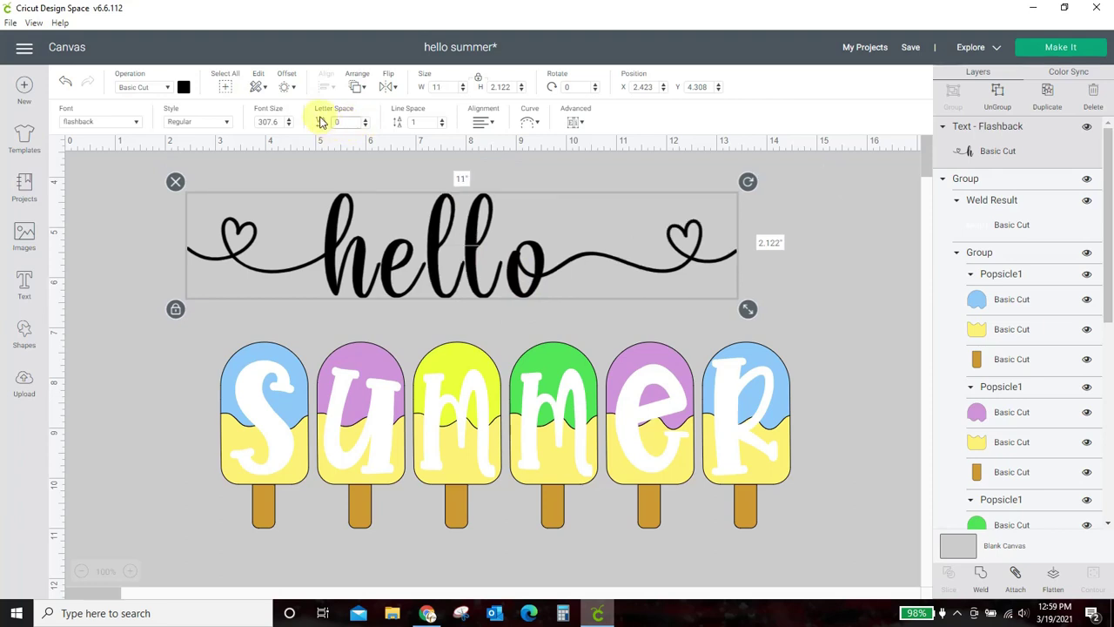
{"action": "left_click", "coordinate": [366, 126]}
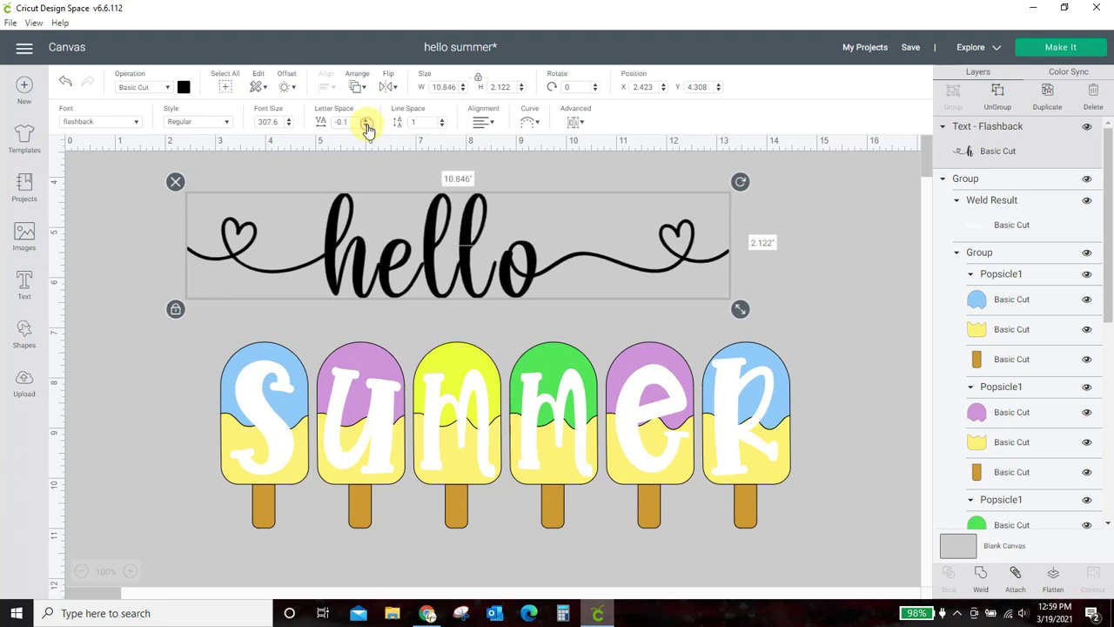
{"action": "left_click", "coordinate": [366, 125]}
{"action": "left_click", "coordinate": [366, 125]}
{"action": "left_click", "coordinate": [367, 126]}
{"action": "left_click", "coordinate": [367, 126]}
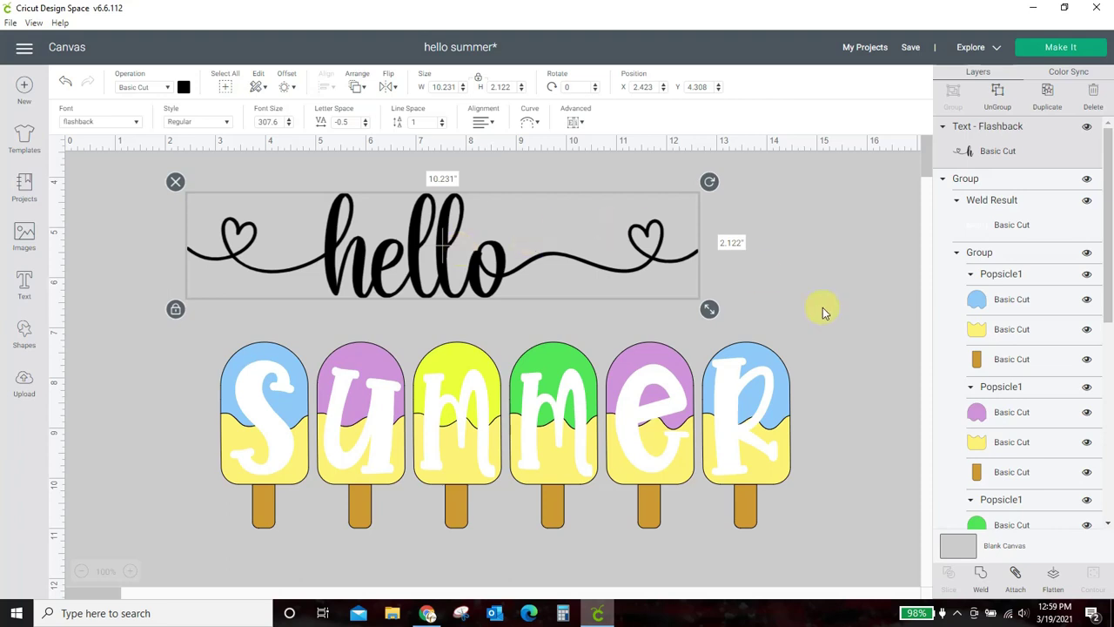
Weld the hello text and enlarge it to about 11.6 in wide, just above the popsicle row
{"action": "left_click", "coordinate": [982, 582]}
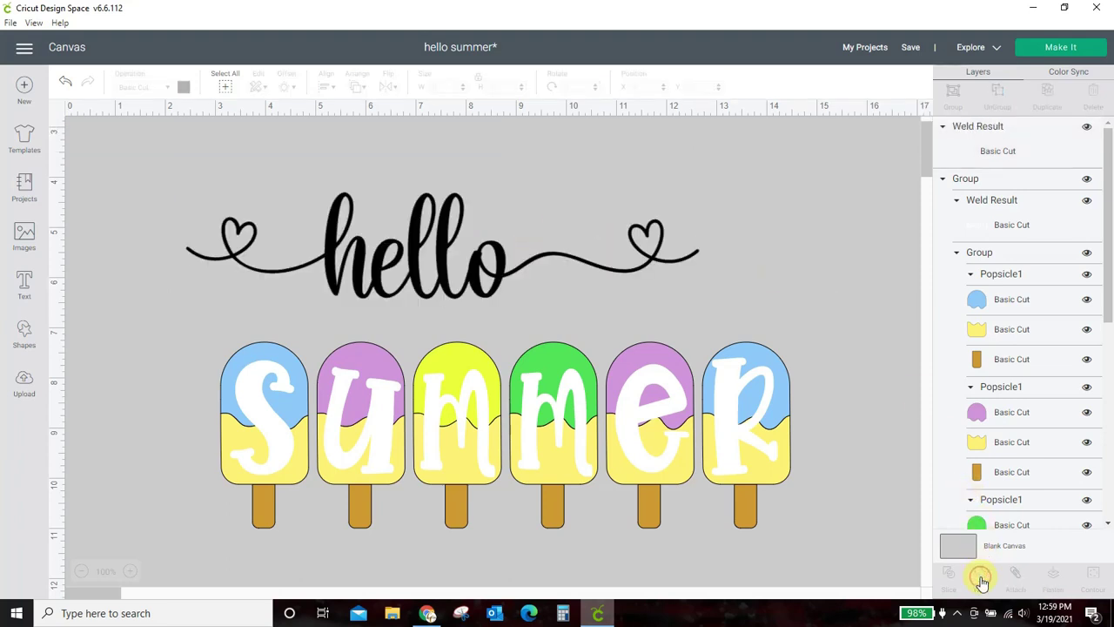
{"action": "left_click_drag", "start_coordinate": [513, 273], "coordinate": [551, 282]}
{"action": "left_click_drag", "start_coordinate": [745, 319], "coordinate": [815, 332]}
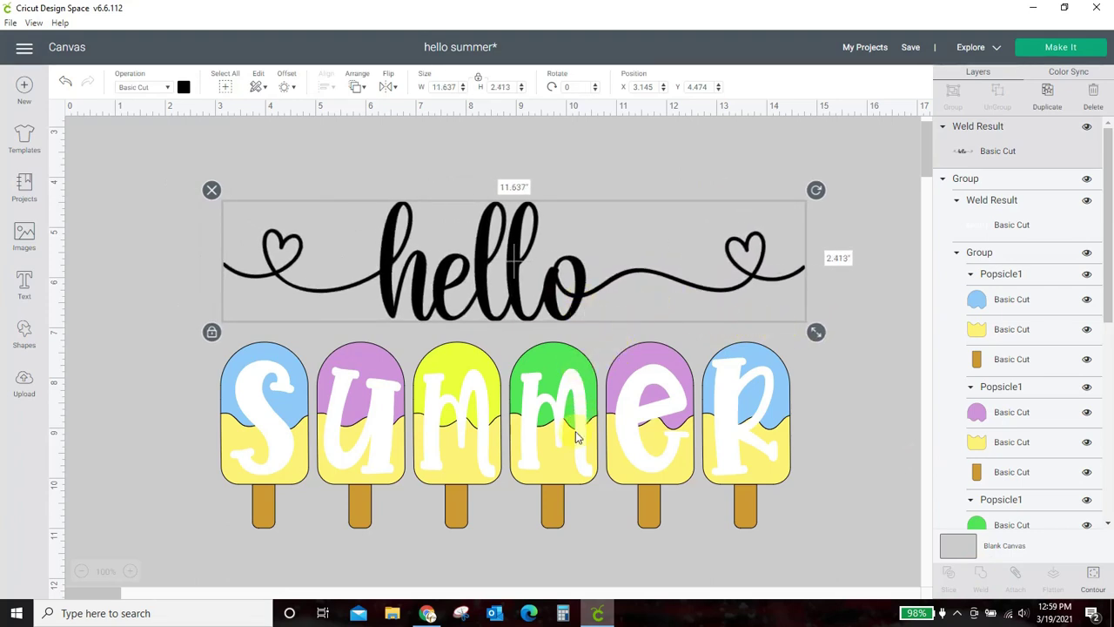
{"action": "left_click", "coordinate": [411, 163]}
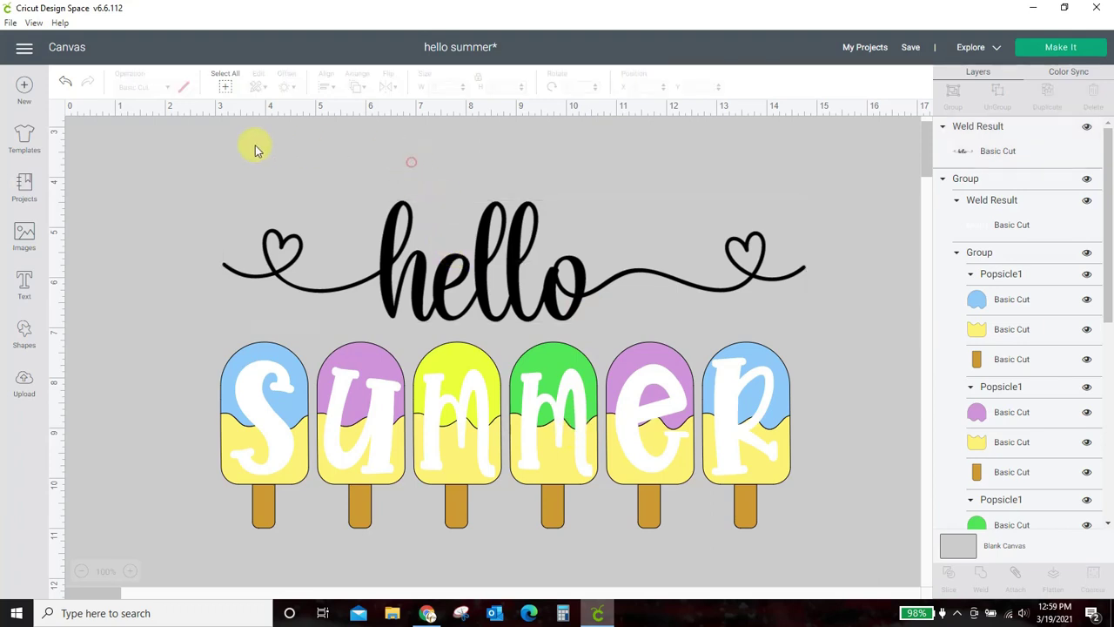
Center the welded hello and the popsicle row horizontally on each other
{"action": "left_click_drag", "start_coordinate": [144, 146], "coordinate": [871, 579]}
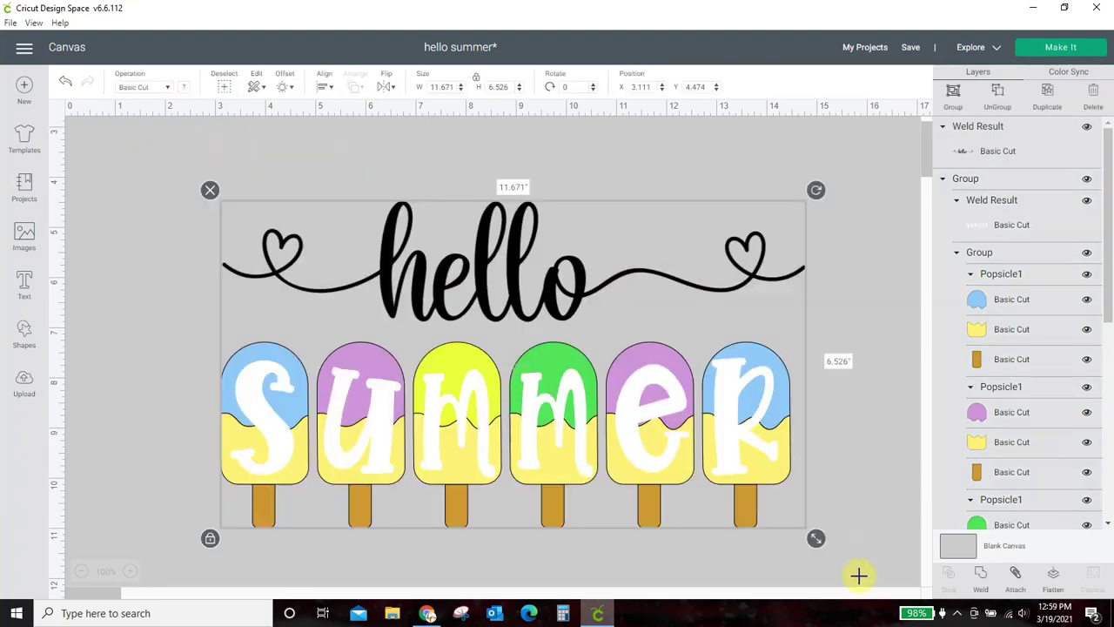
{"action": "left_click", "coordinate": [322, 87]}
{"action": "left_click", "coordinate": [332, 144]}
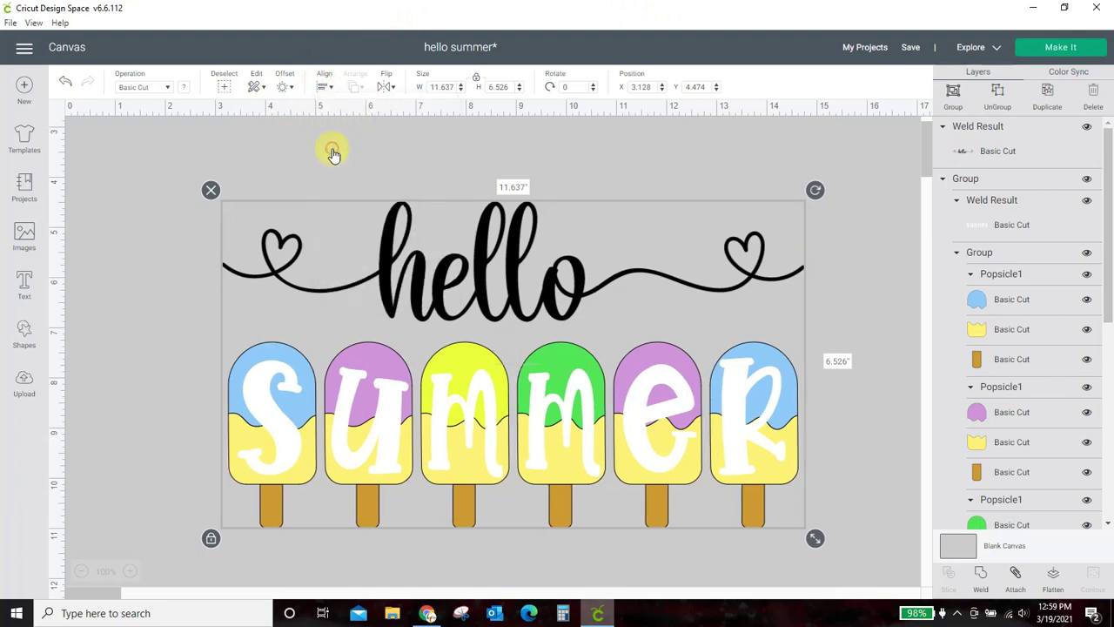
{"action": "left_click", "coordinate": [165, 249]}
Color the welded hello white and group it with the popsicle row
{"action": "left_click", "coordinate": [418, 266]}
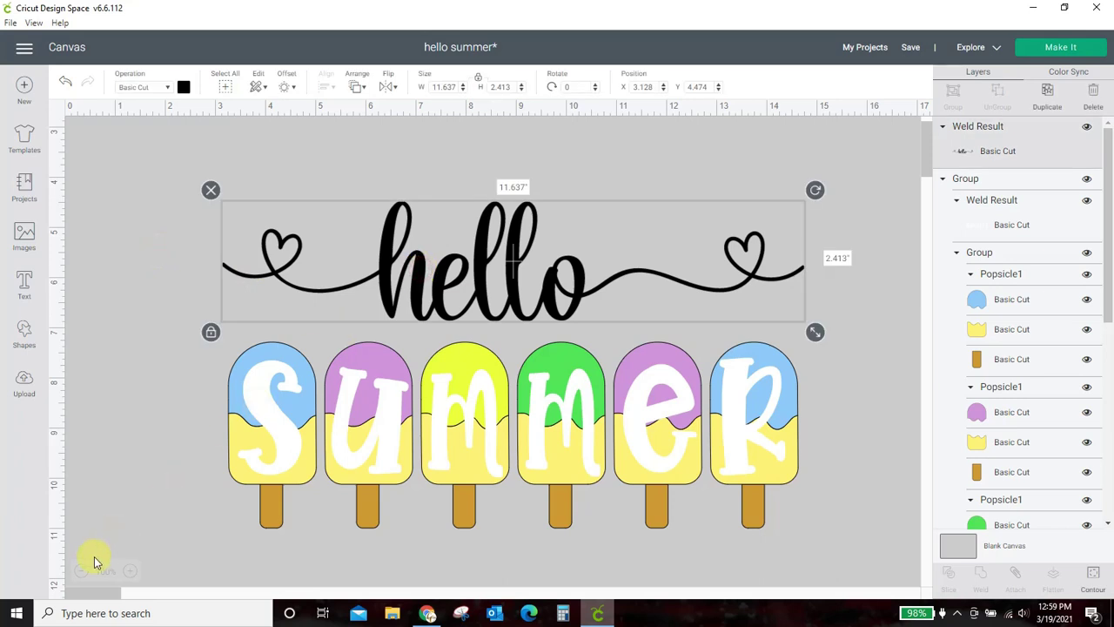
{"action": "left_click", "coordinate": [182, 87]}
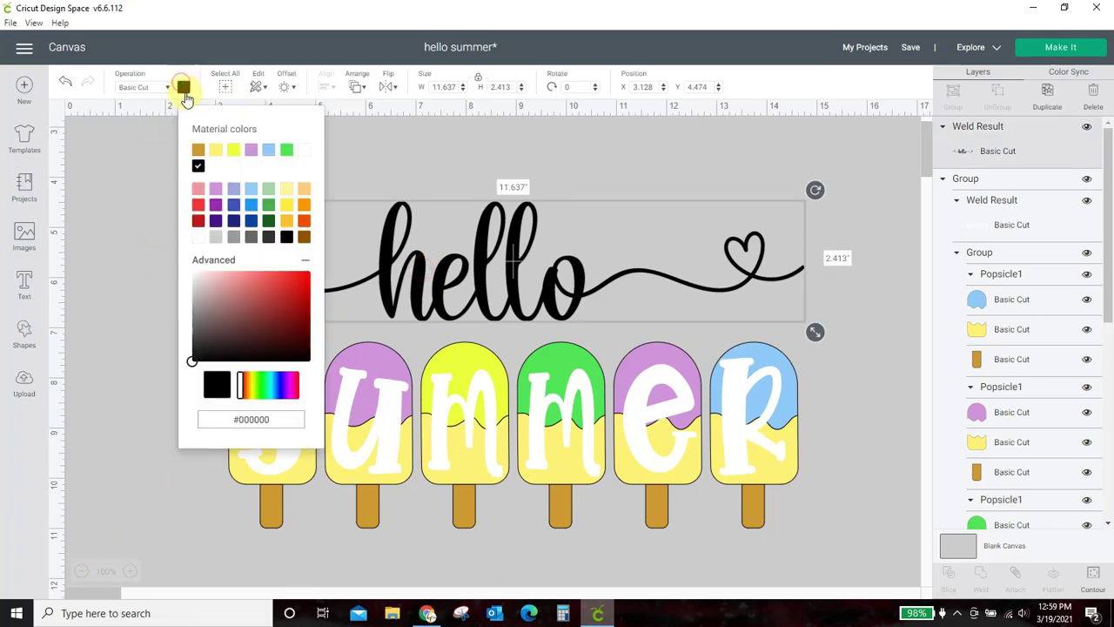
{"action": "left_click", "coordinate": [197, 238]}
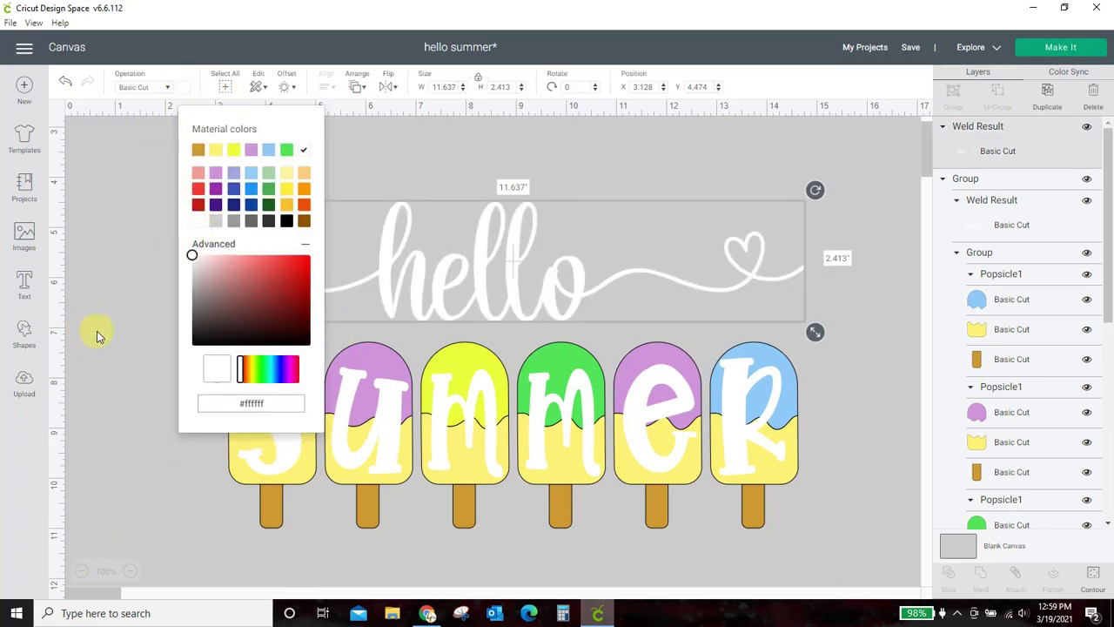
{"action": "left_click", "coordinate": [97, 331]}
{"action": "left_click_drag", "start_coordinate": [155, 151], "coordinate": [875, 557]}
{"action": "left_click", "coordinate": [955, 104]}
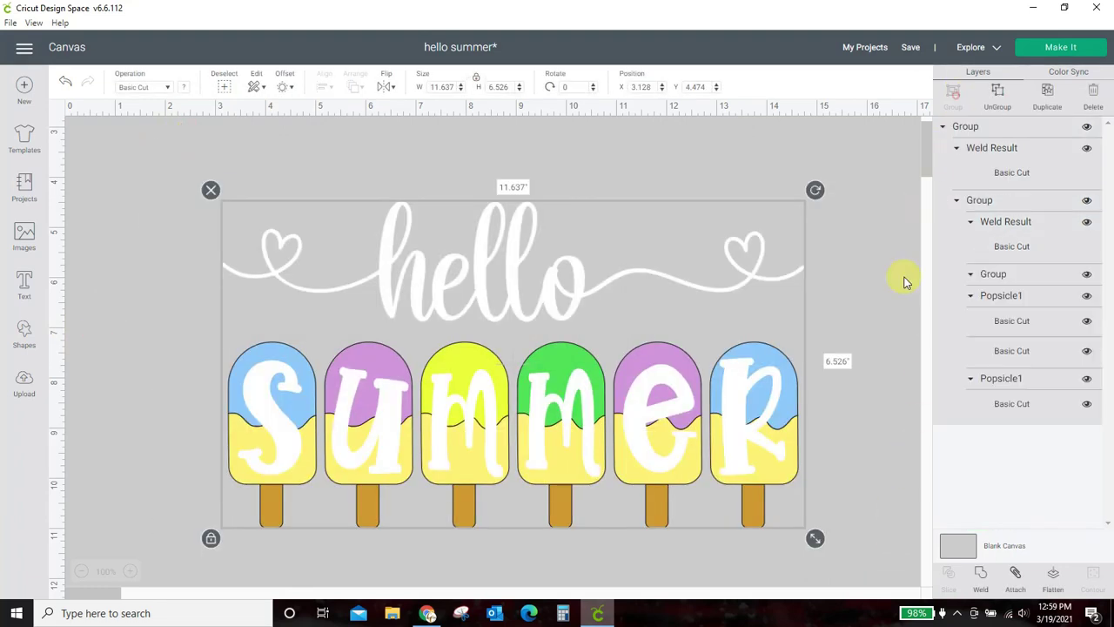
Scale the grouped design down to about 8 in wide and move it toward the middle of the canvas
{"action": "left_click_drag", "start_coordinate": [747, 455], "coordinate": [743, 423]}
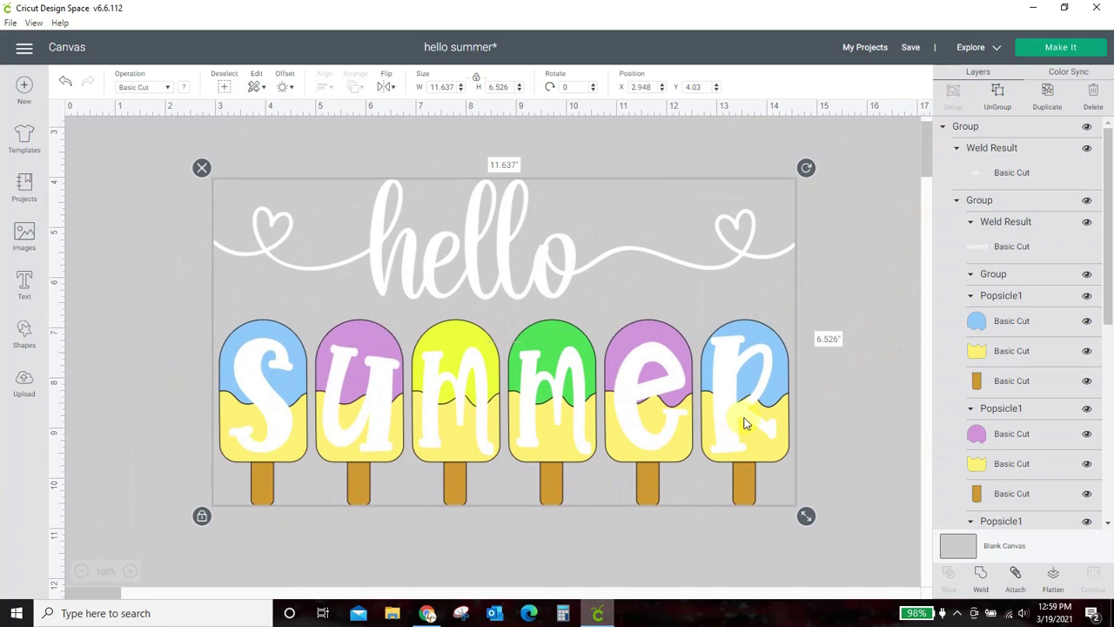
{"action": "left_click_drag", "start_coordinate": [806, 515], "coordinate": [570, 418]}
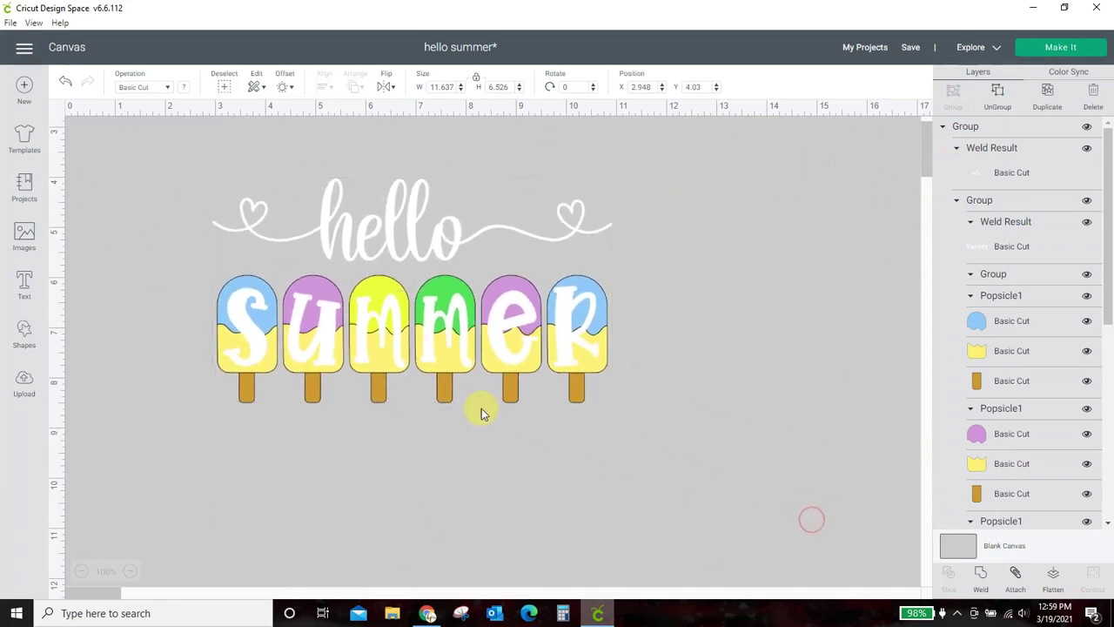
{"action": "left_click_drag", "start_coordinate": [468, 333], "coordinate": [551, 389]}
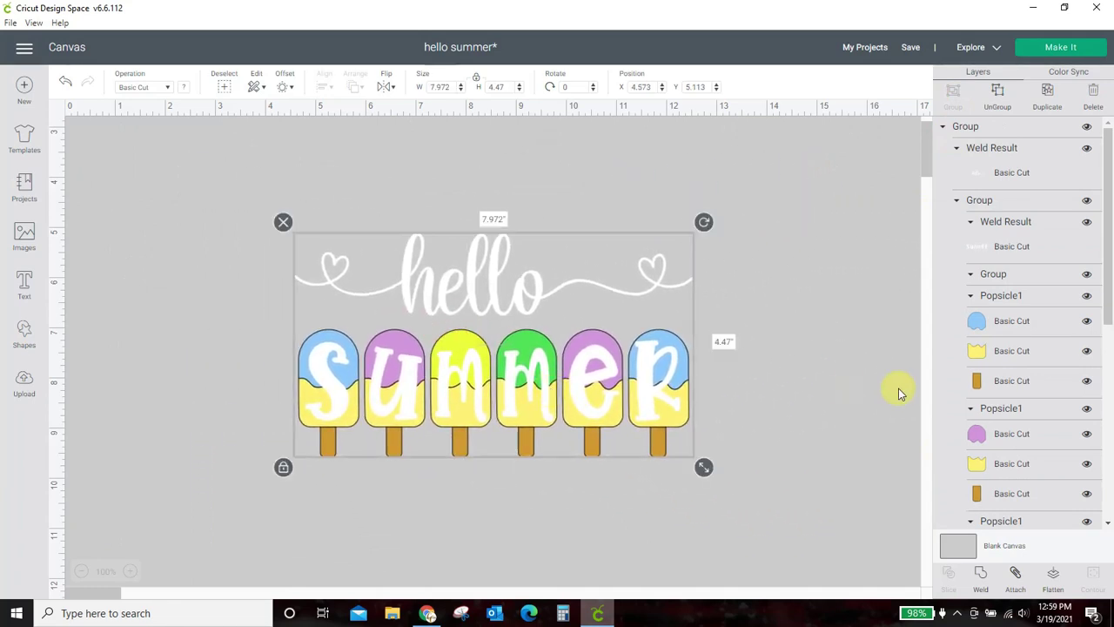